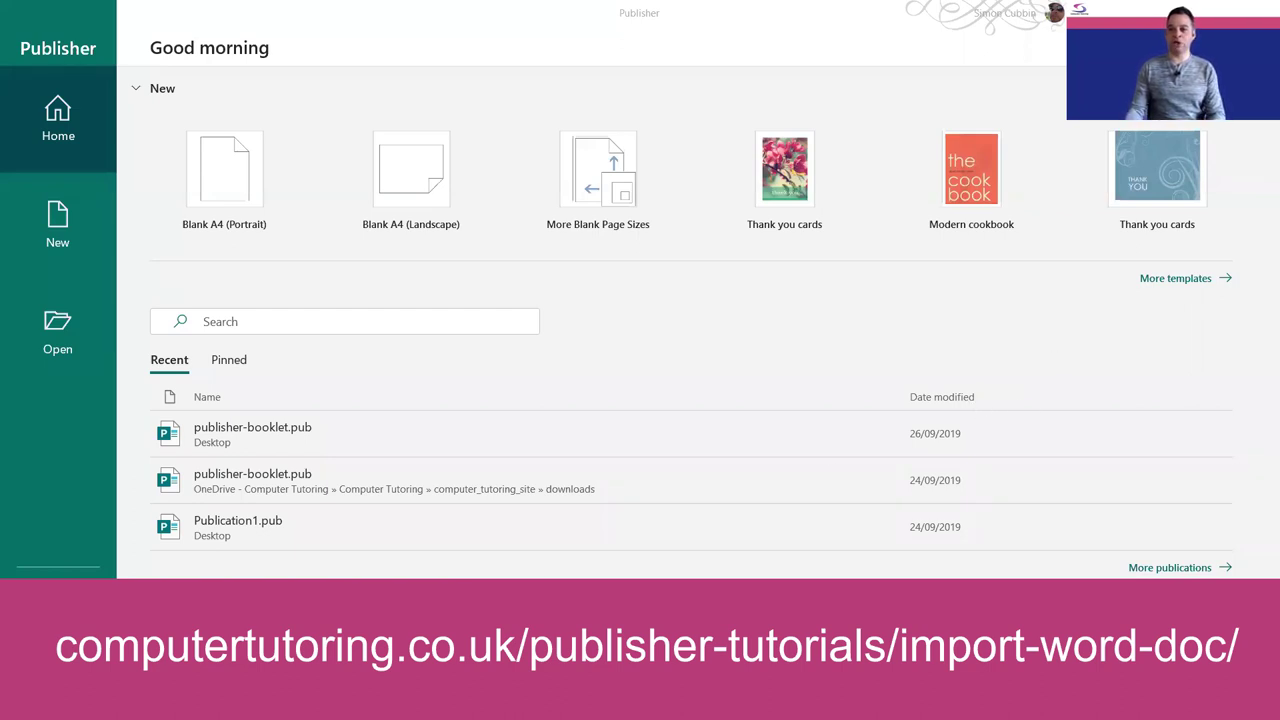
Switch to the Word document, look through its contents, Chapter 3 and Introduction headings, and close it
key(alt+Tab)
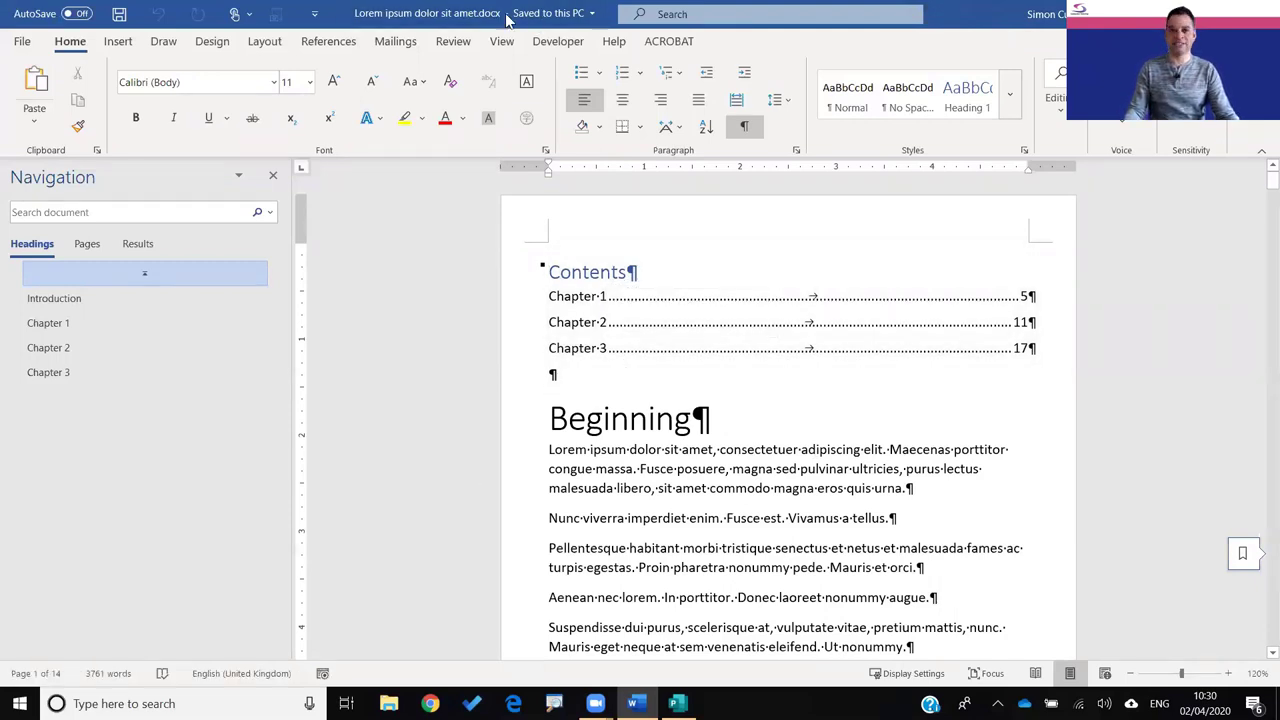
click(119, 42)
click(31, 110)
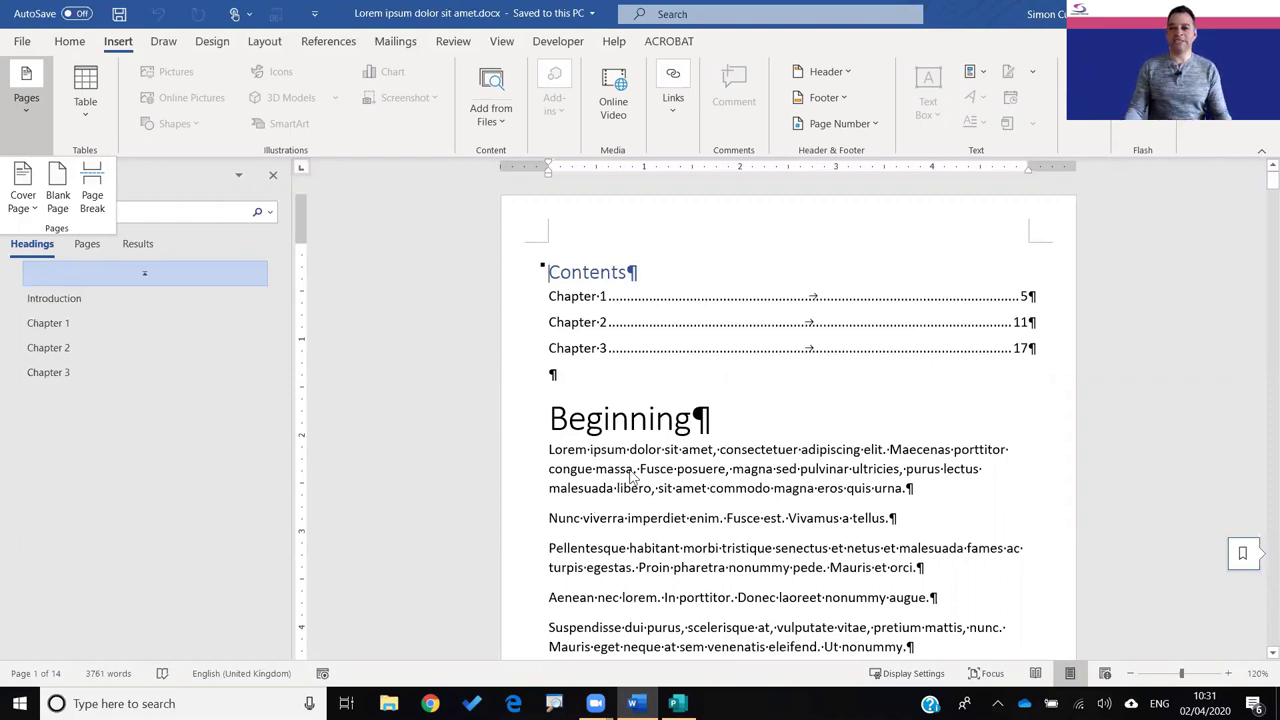
click(766, 458)
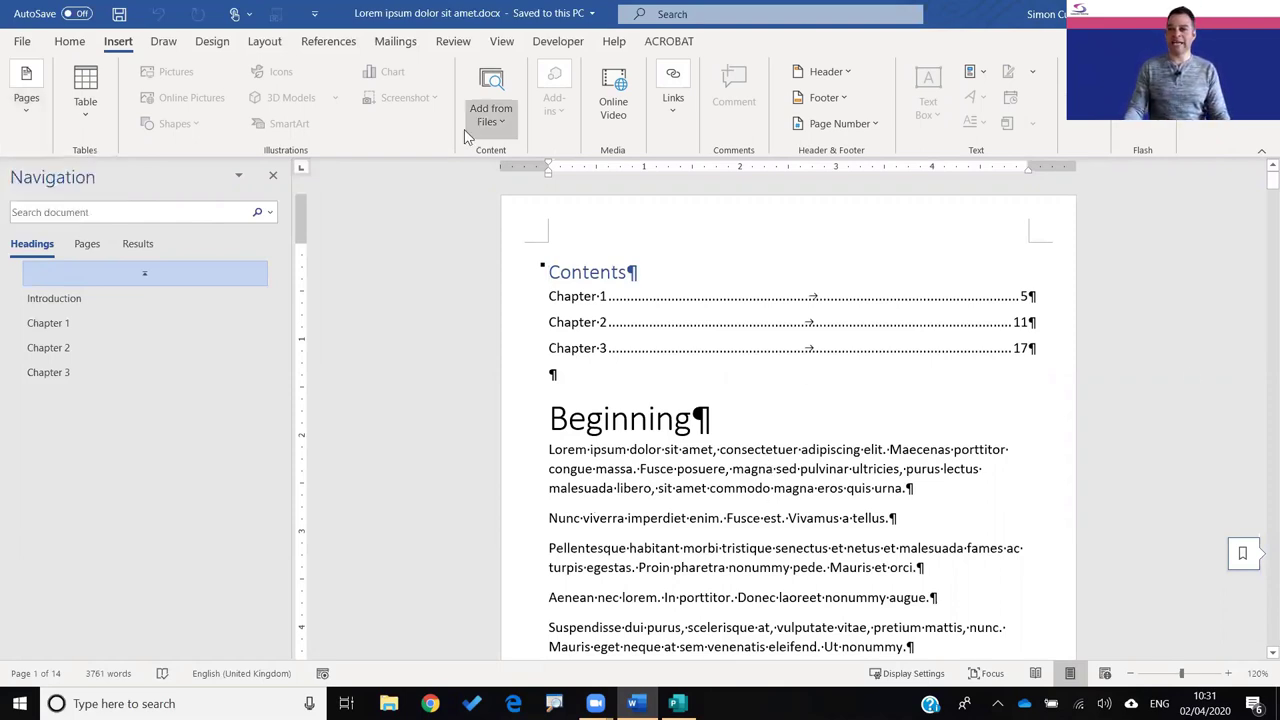
click(70, 347)
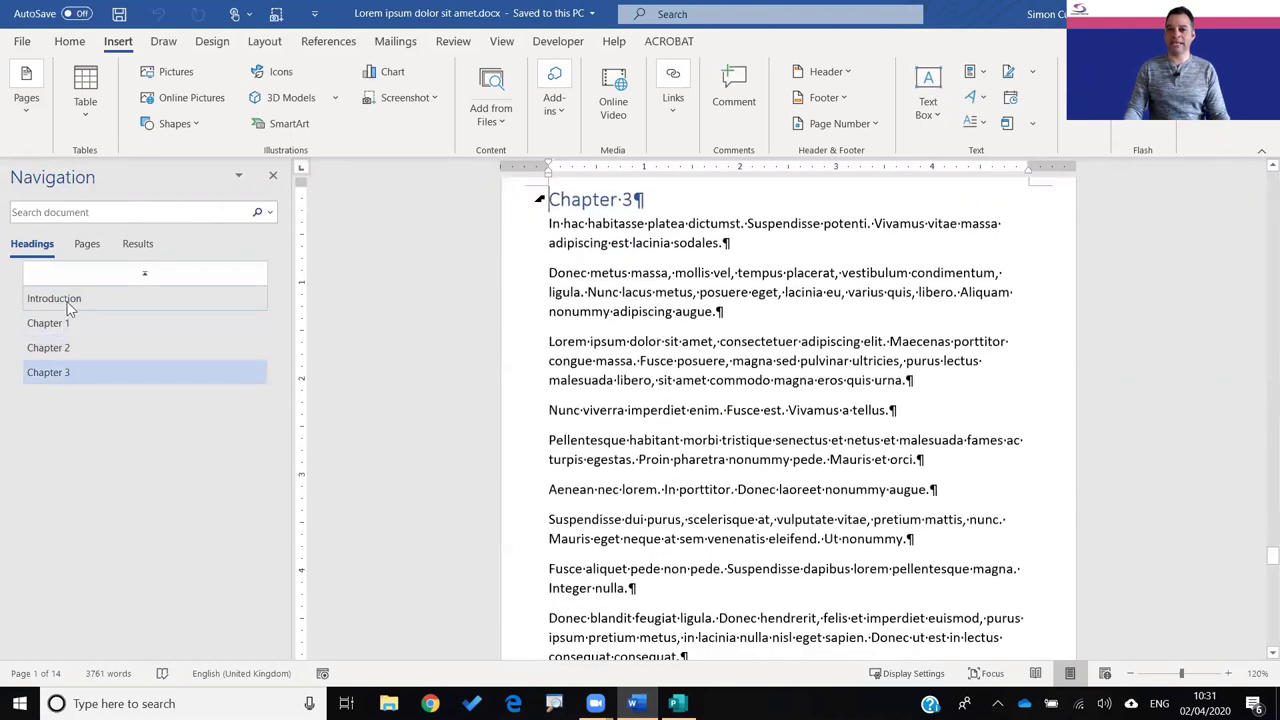
click(67, 302)
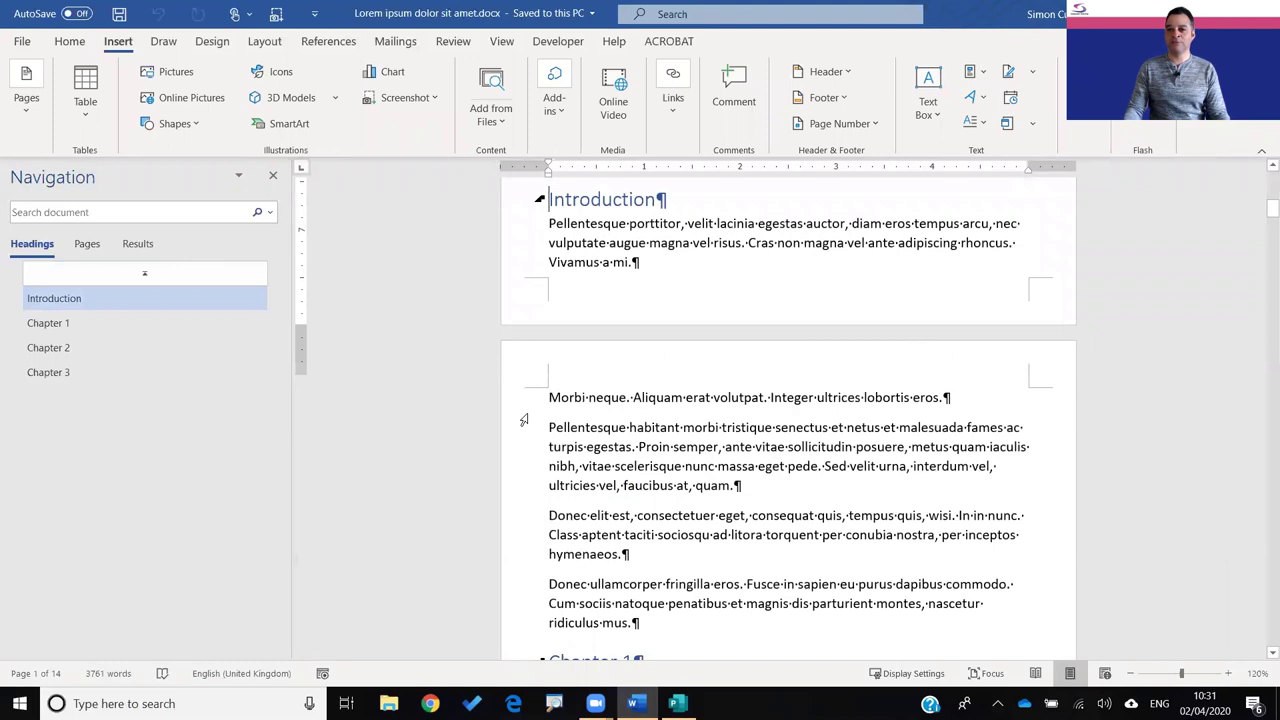
scroll(953, 425, up, 10)
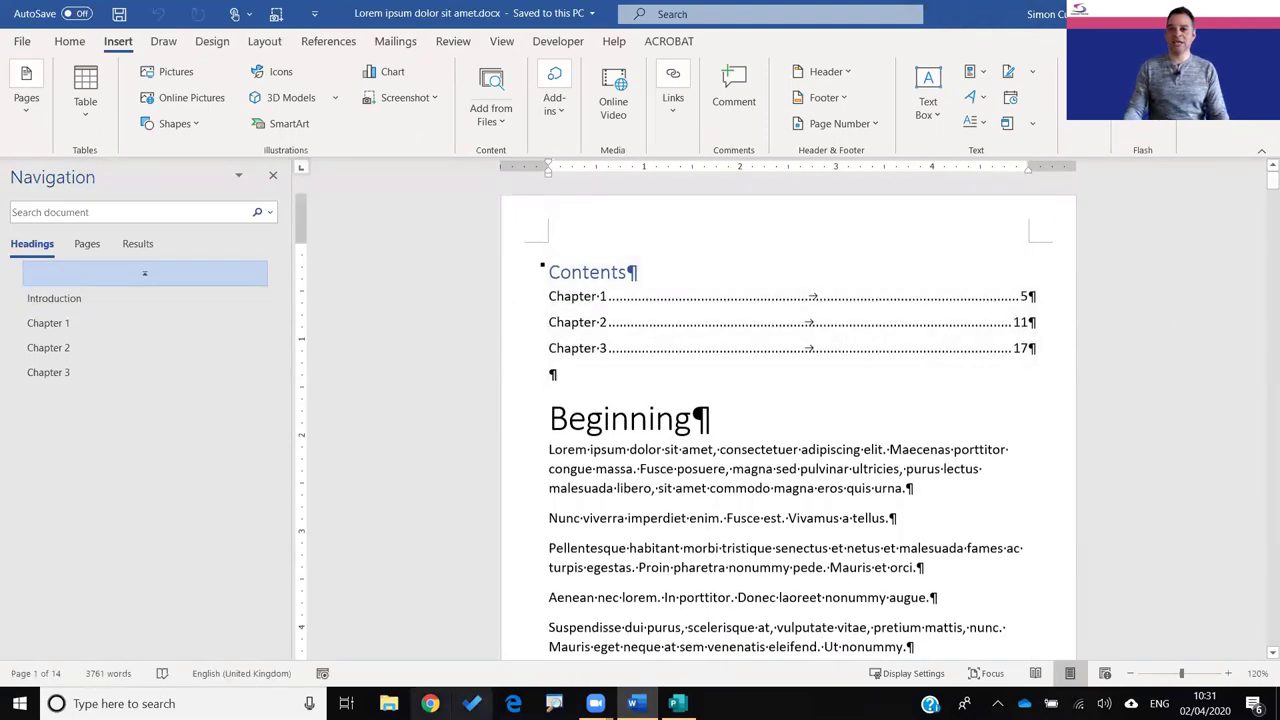
key(alt+F4)
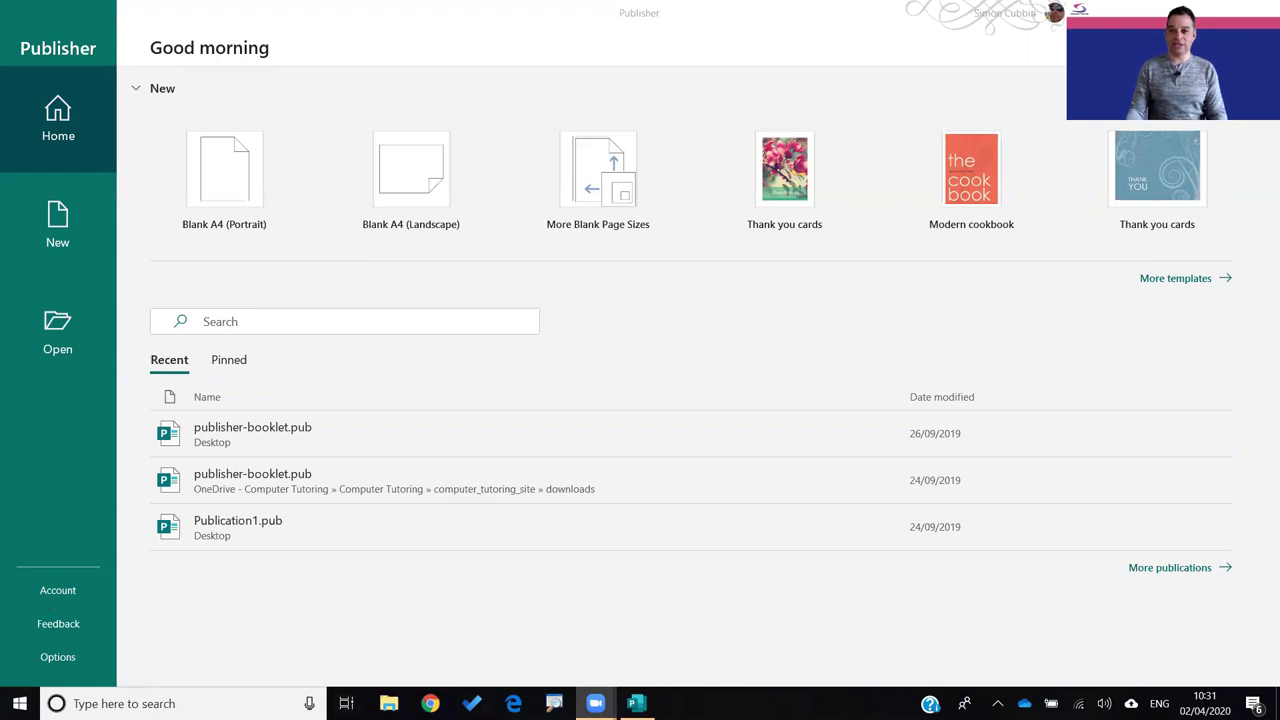
Open the Lorem ipsum document from the desktop in Word, check its paper size and margins, and close it
click(636, 703)
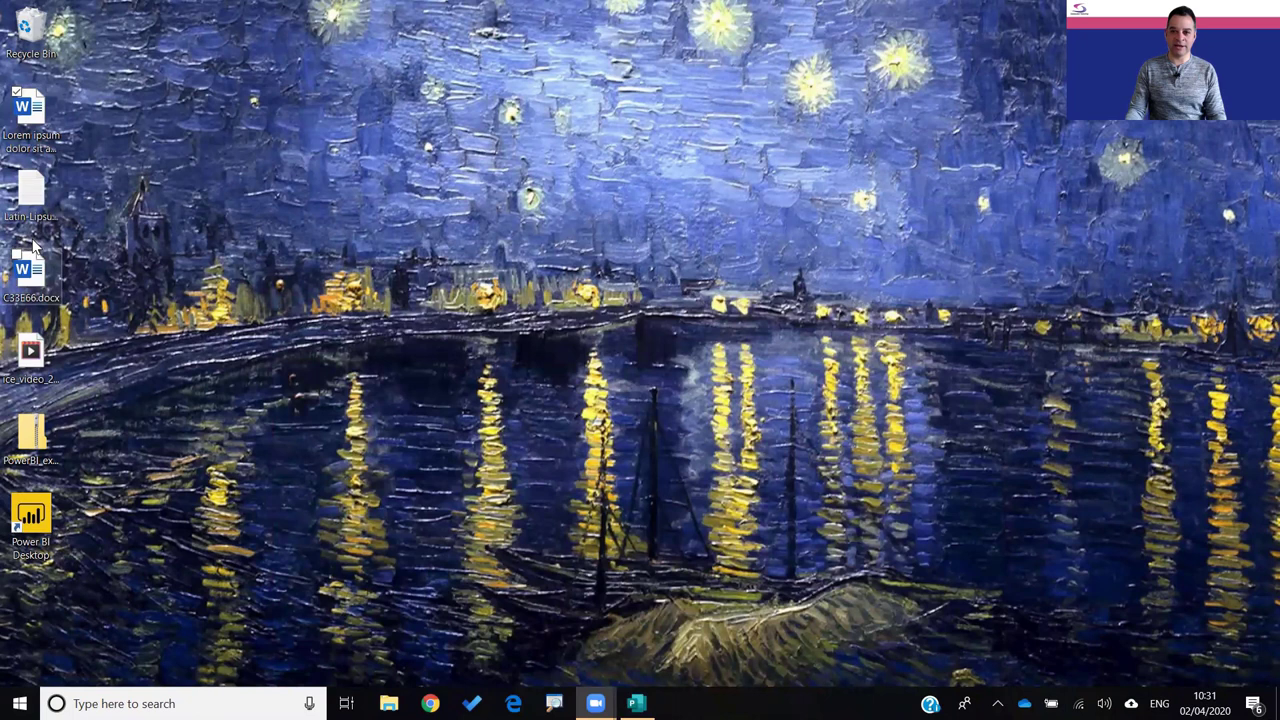
double_click(34, 114)
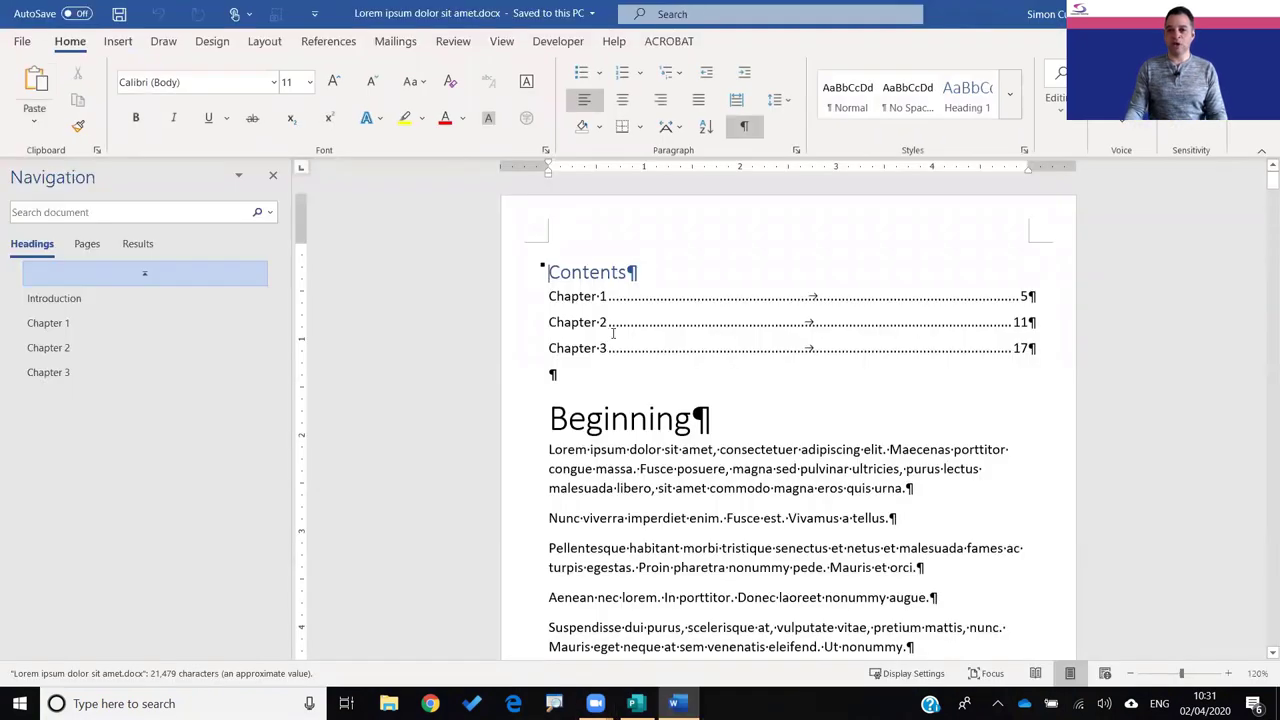
click(277, 46)
click(190, 117)
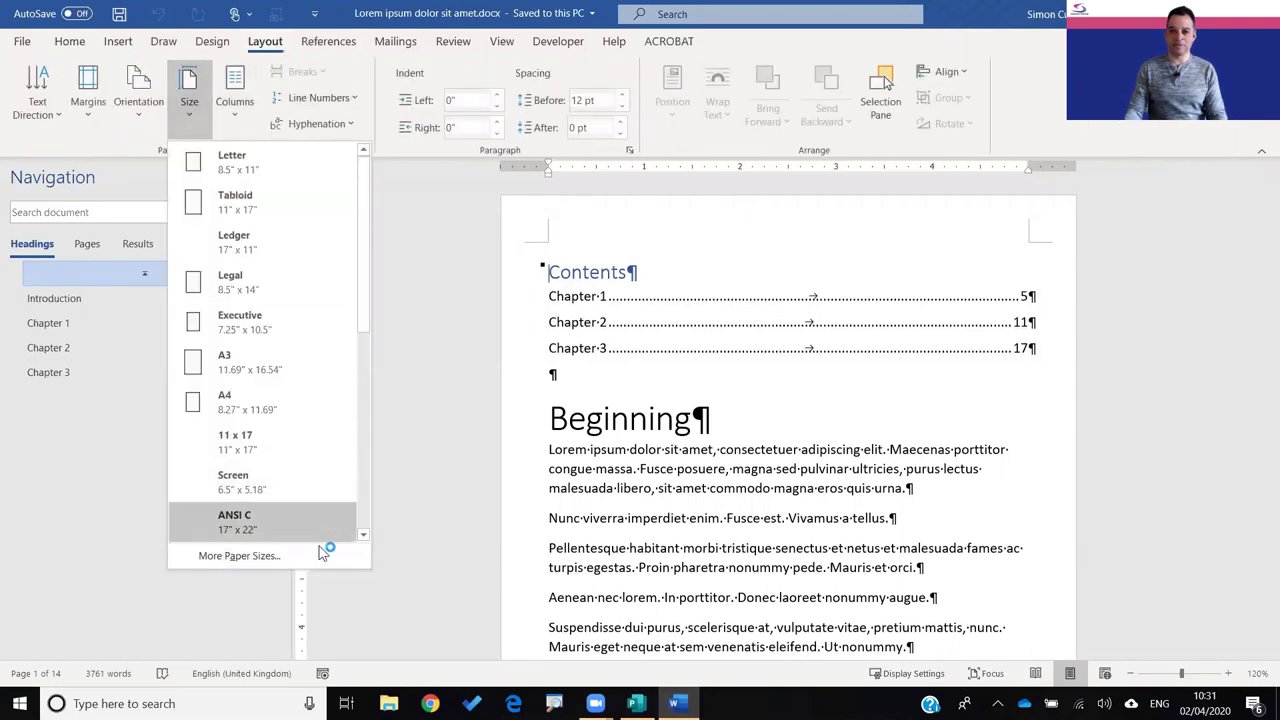
click(252, 564)
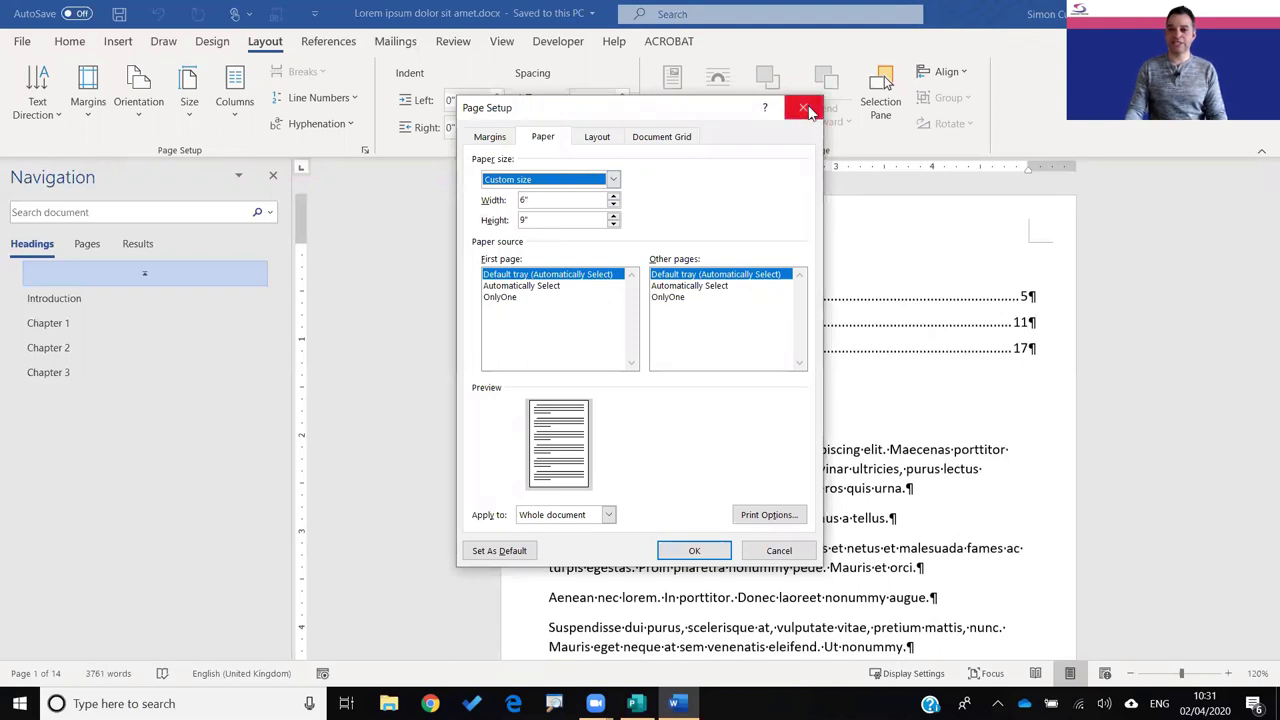
click(491, 138)
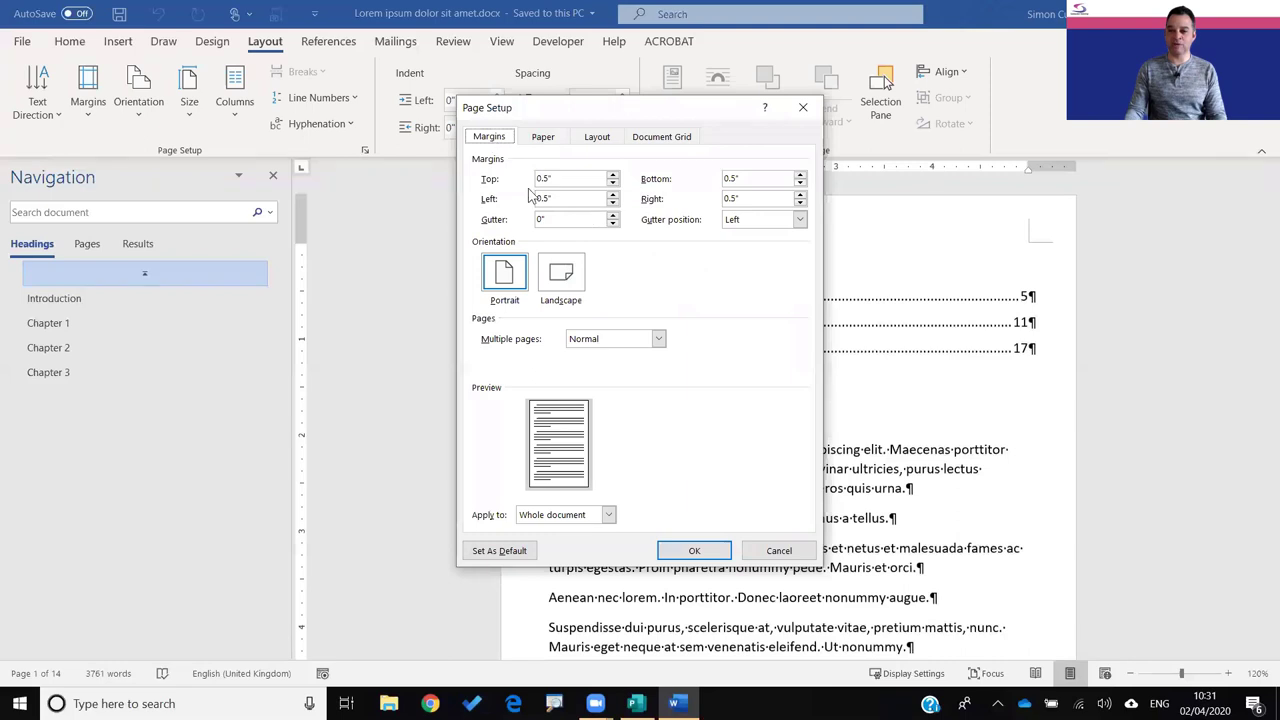
click(775, 551)
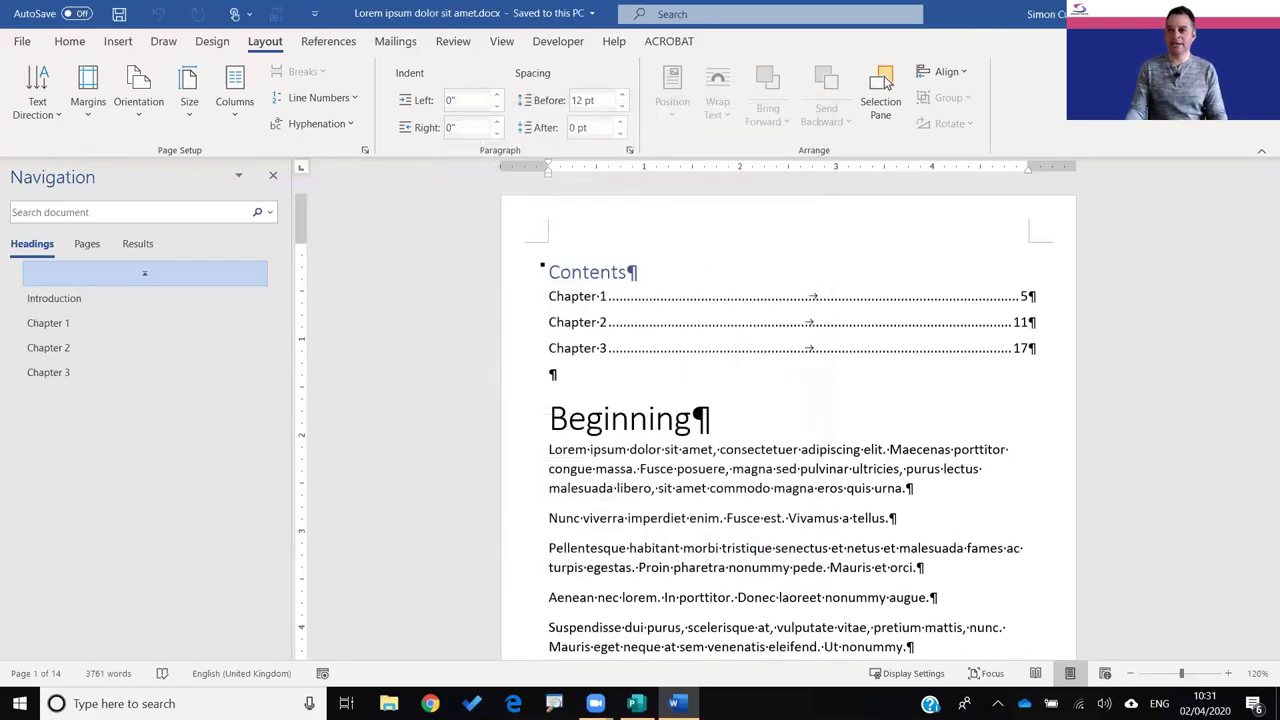
key(alt+F4)
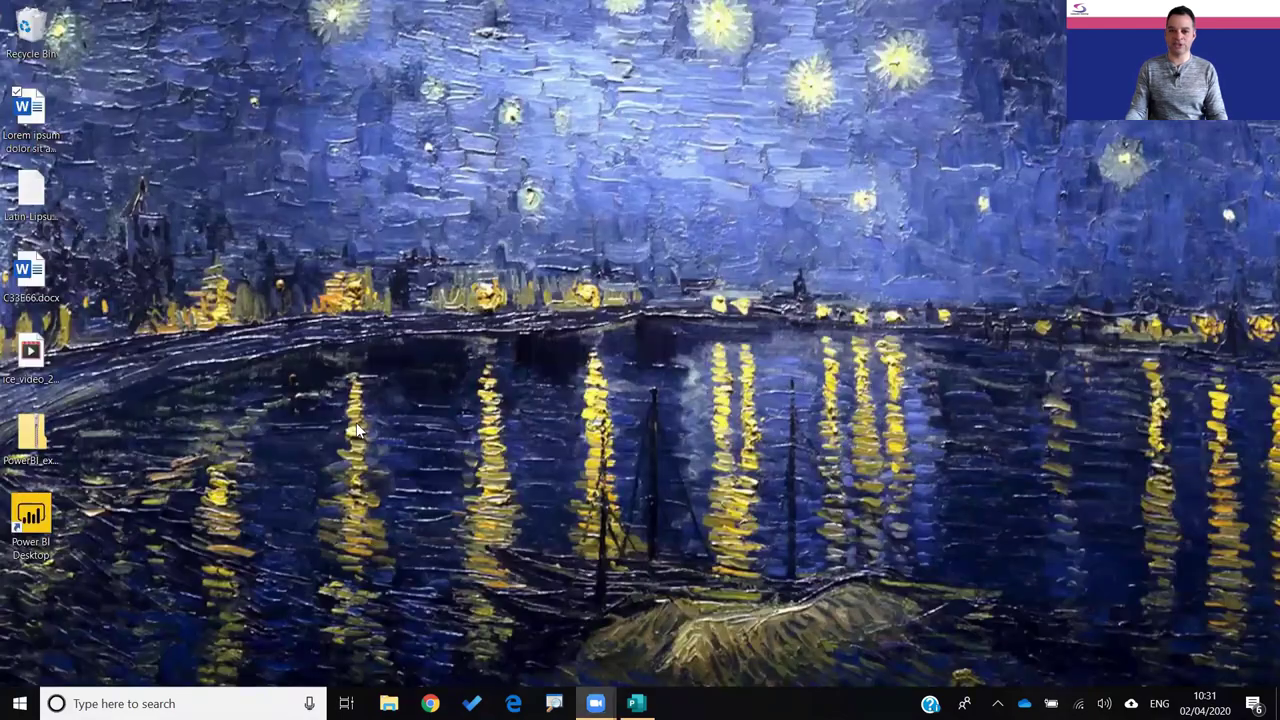
Switch to Publisher and create a blank A4 portrait publication
key(alt+Tab)
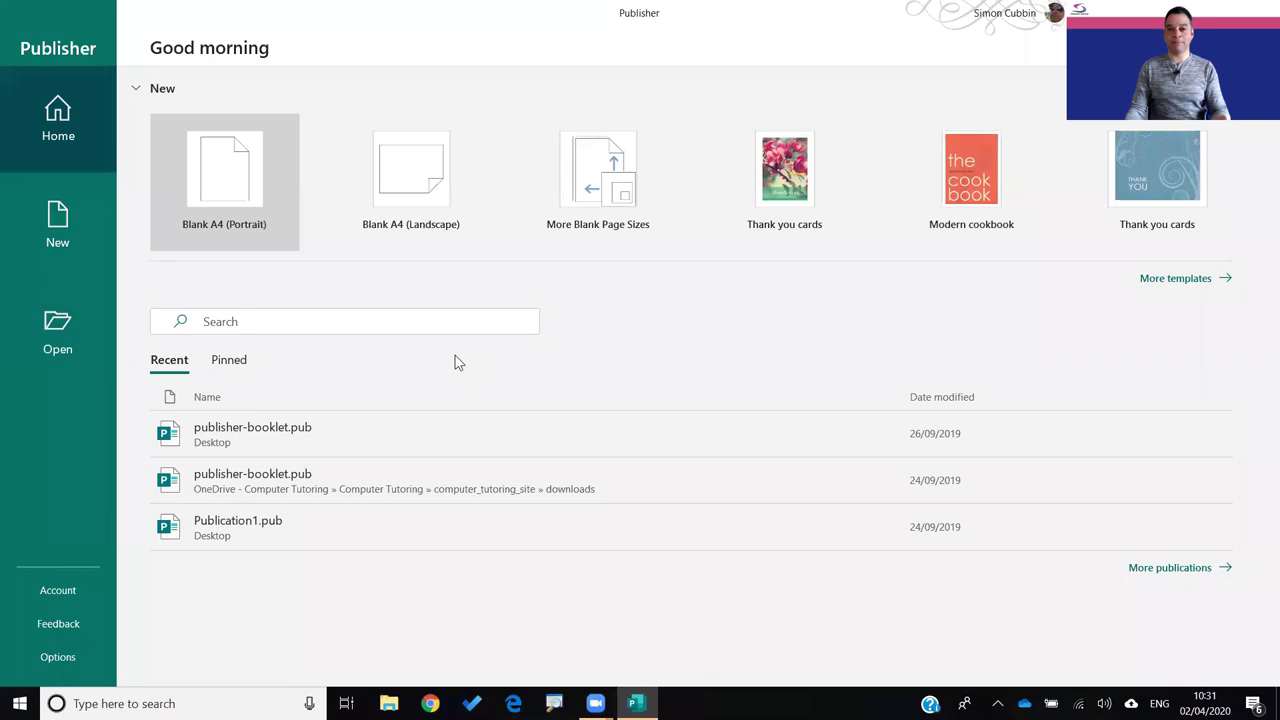
click(241, 185)
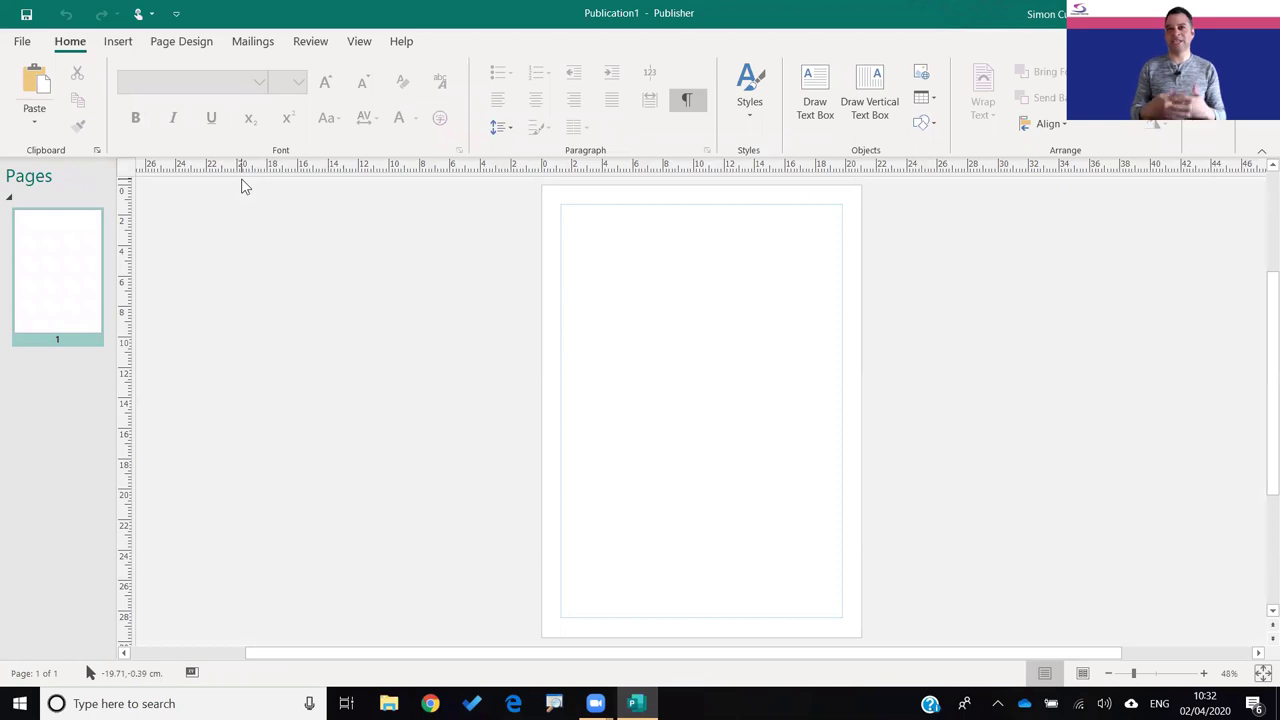
Check which measurement units the publication's page setup uses, leaving its settings as they are
click(187, 45)
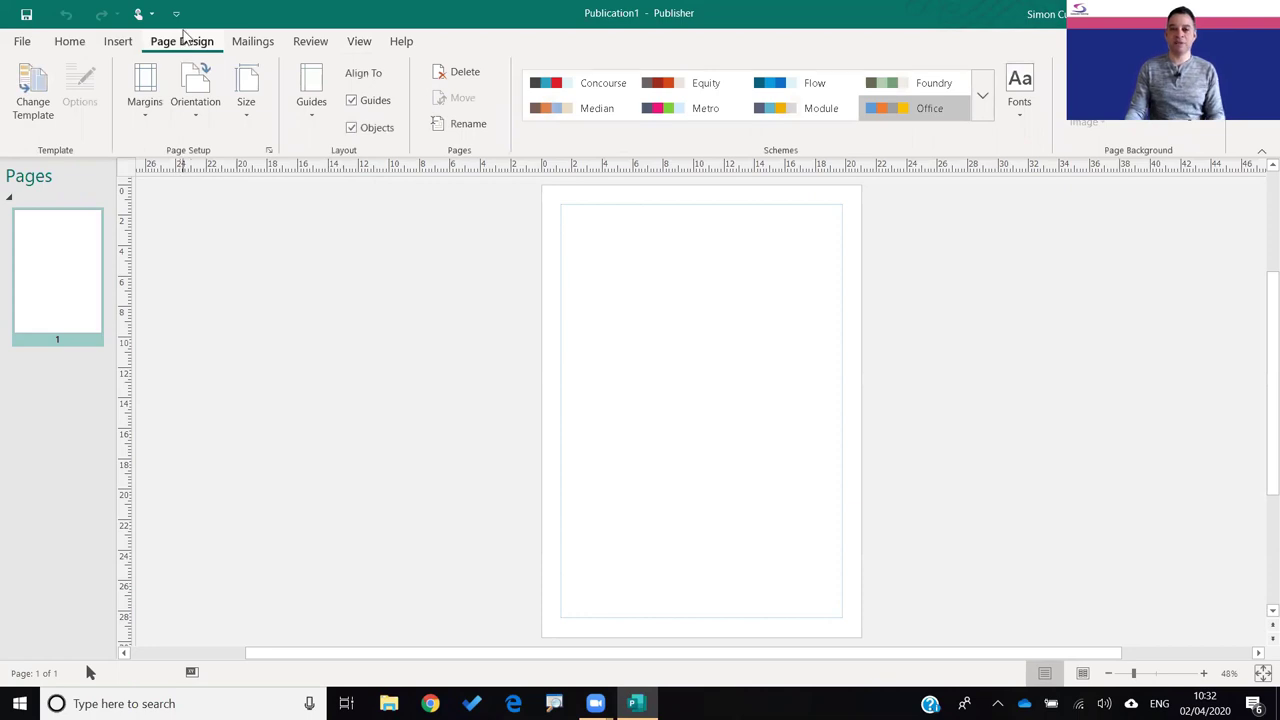
click(249, 120)
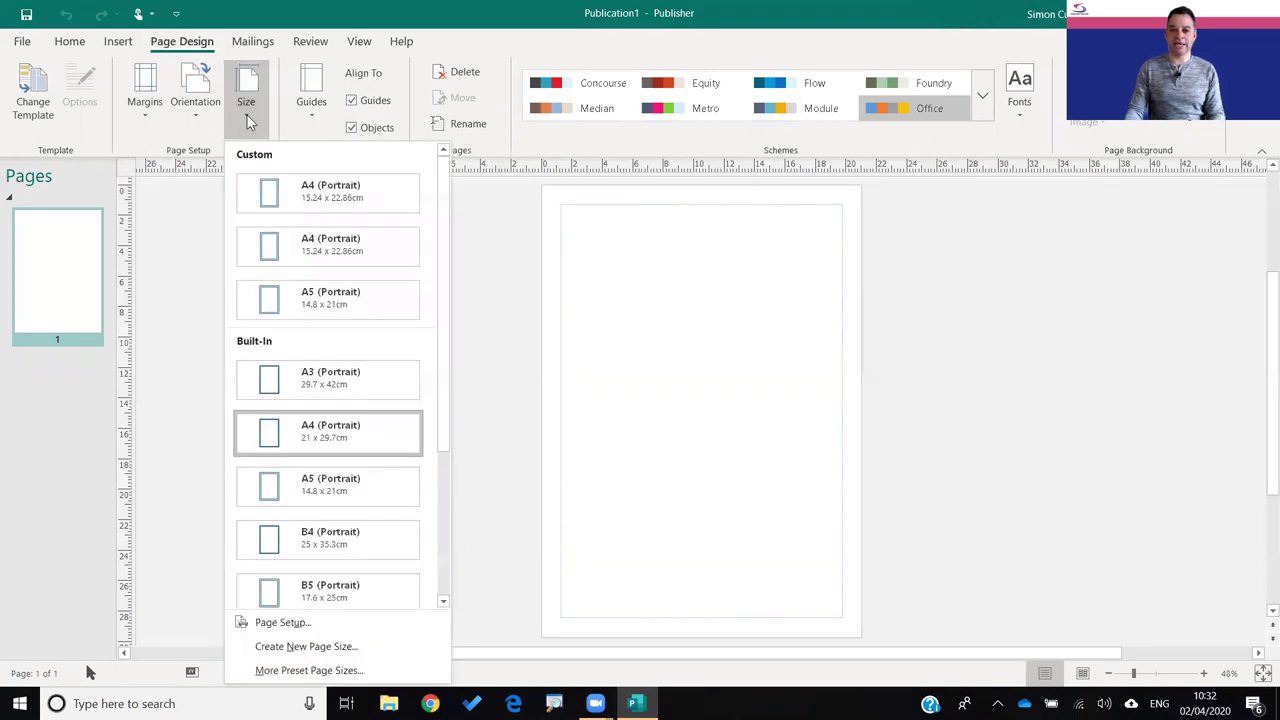
click(336, 630)
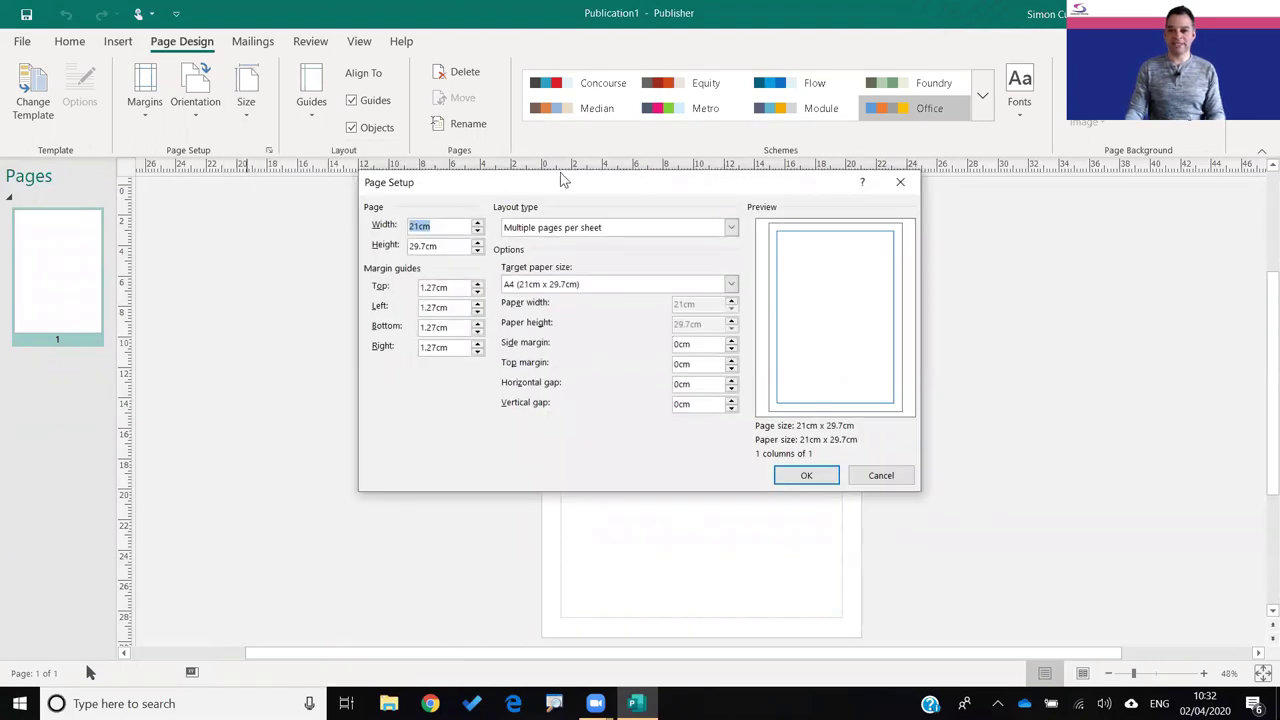
drag(575, 183, 564, 176)
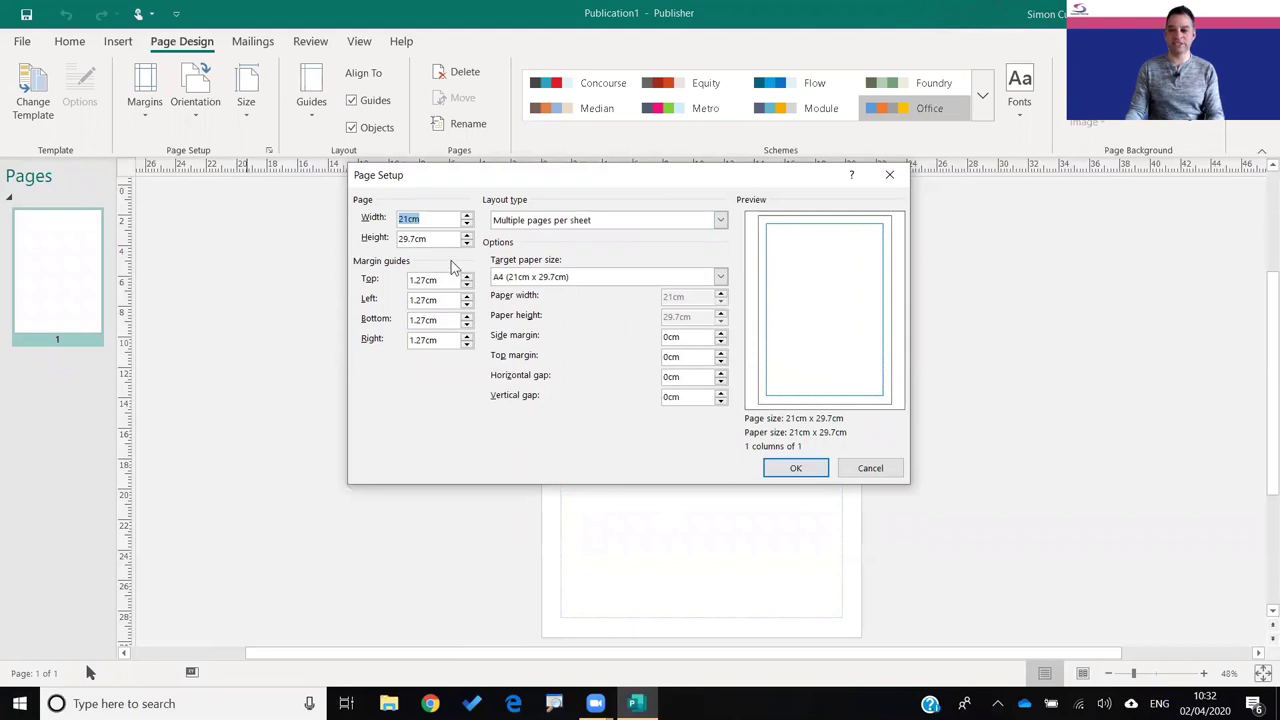
click(870, 470)
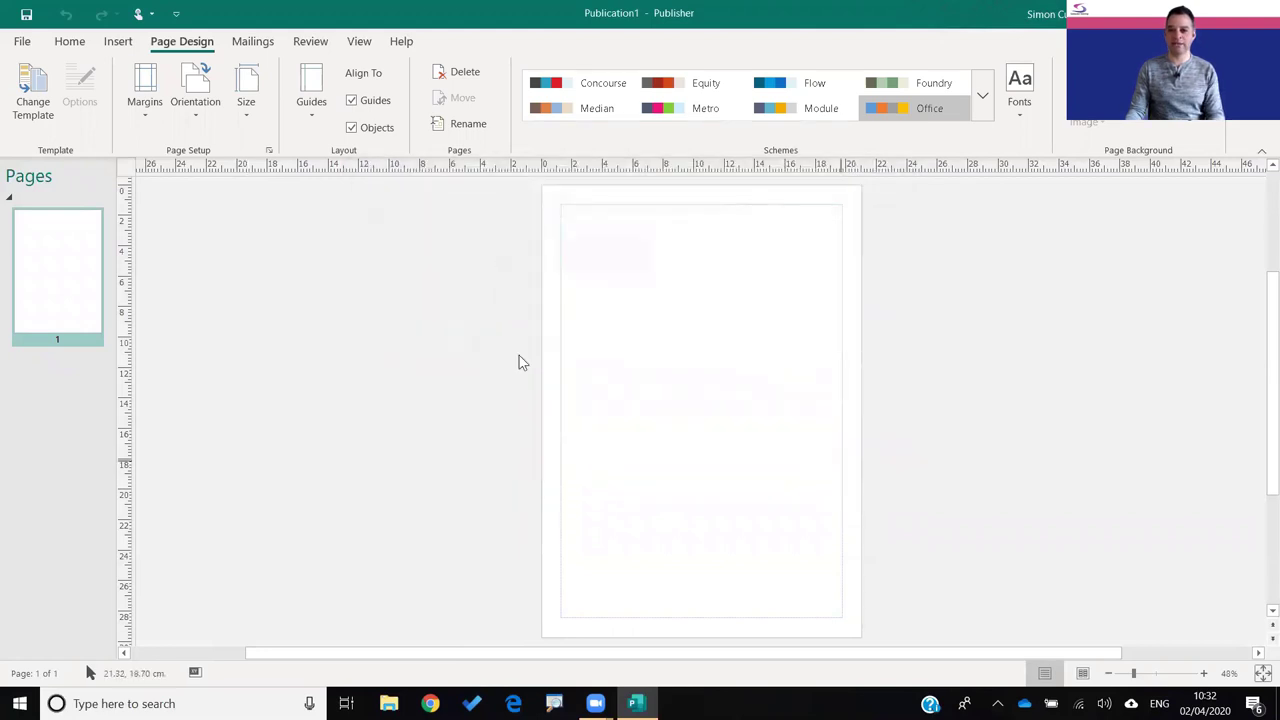
Change the program's display measurement units to inches in the advanced options
click(24, 42)
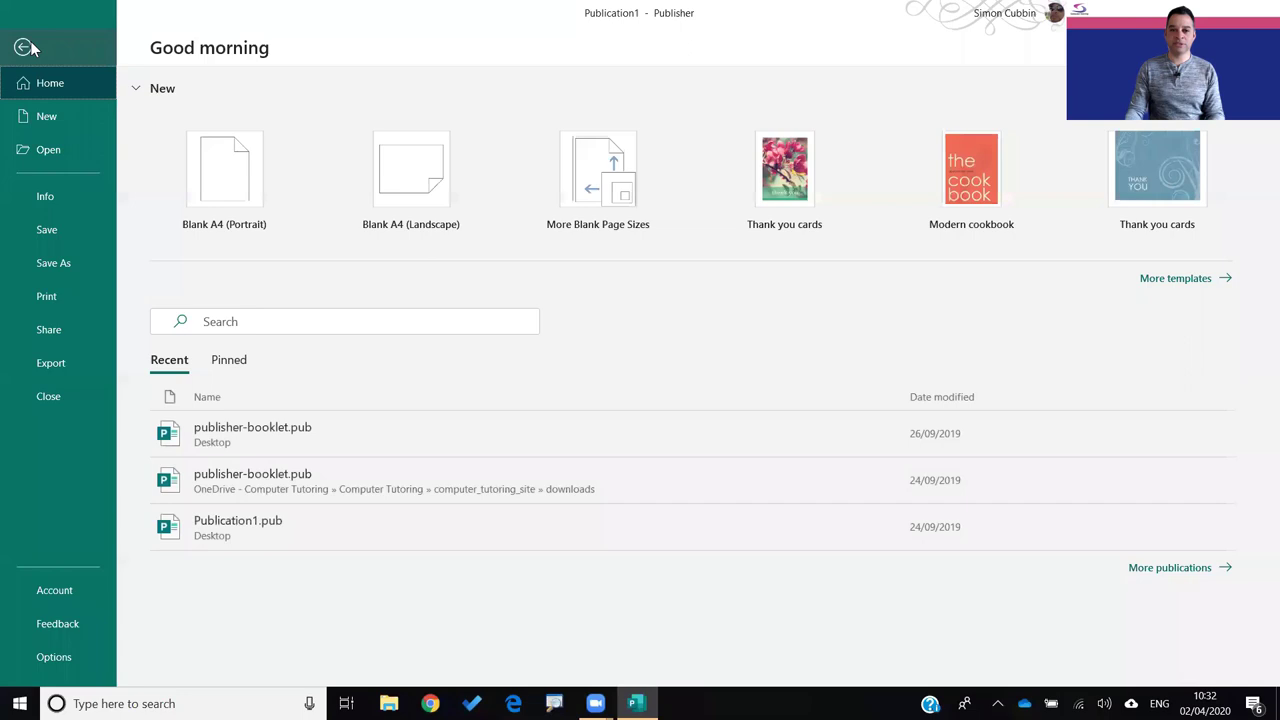
click(54, 657)
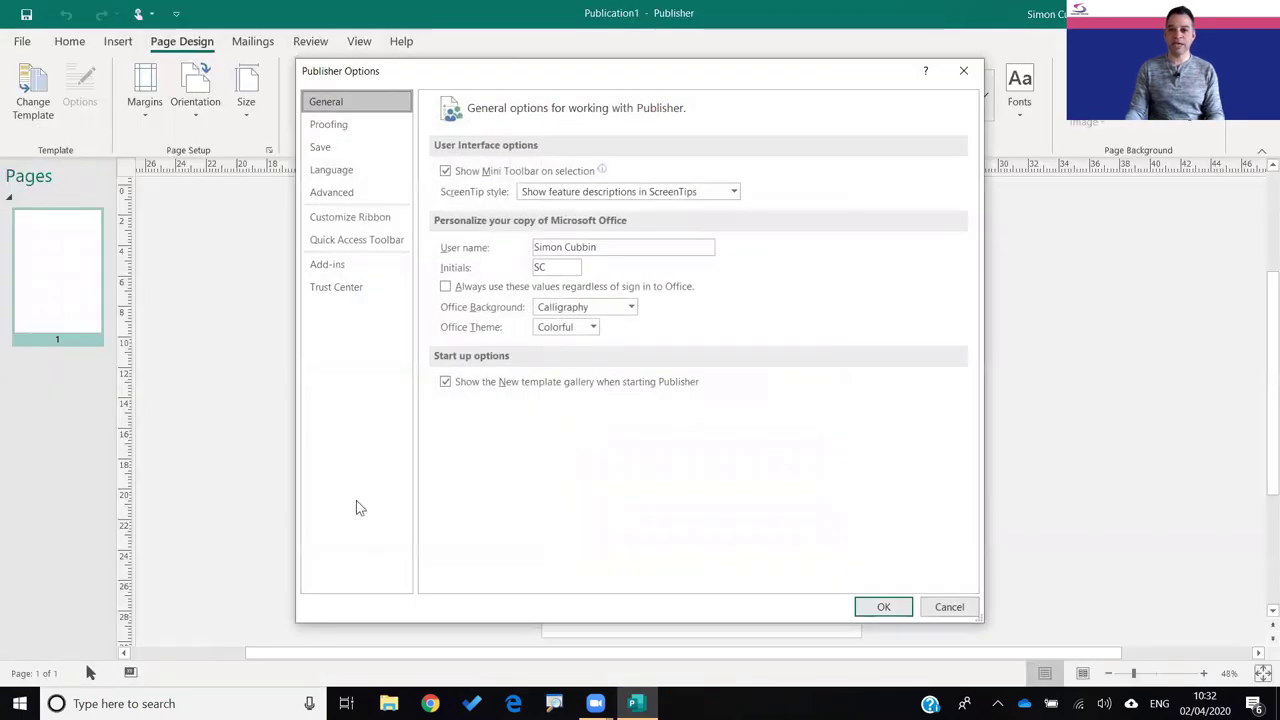
click(345, 197)
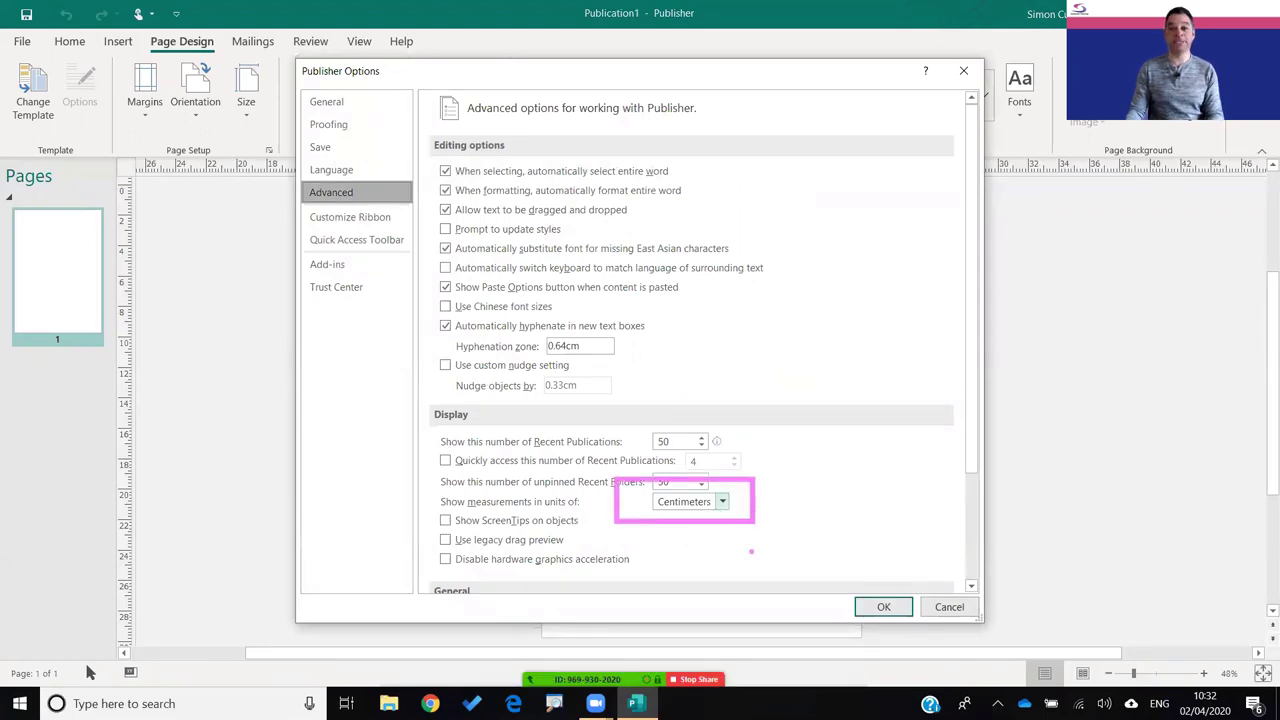
click(722, 501)
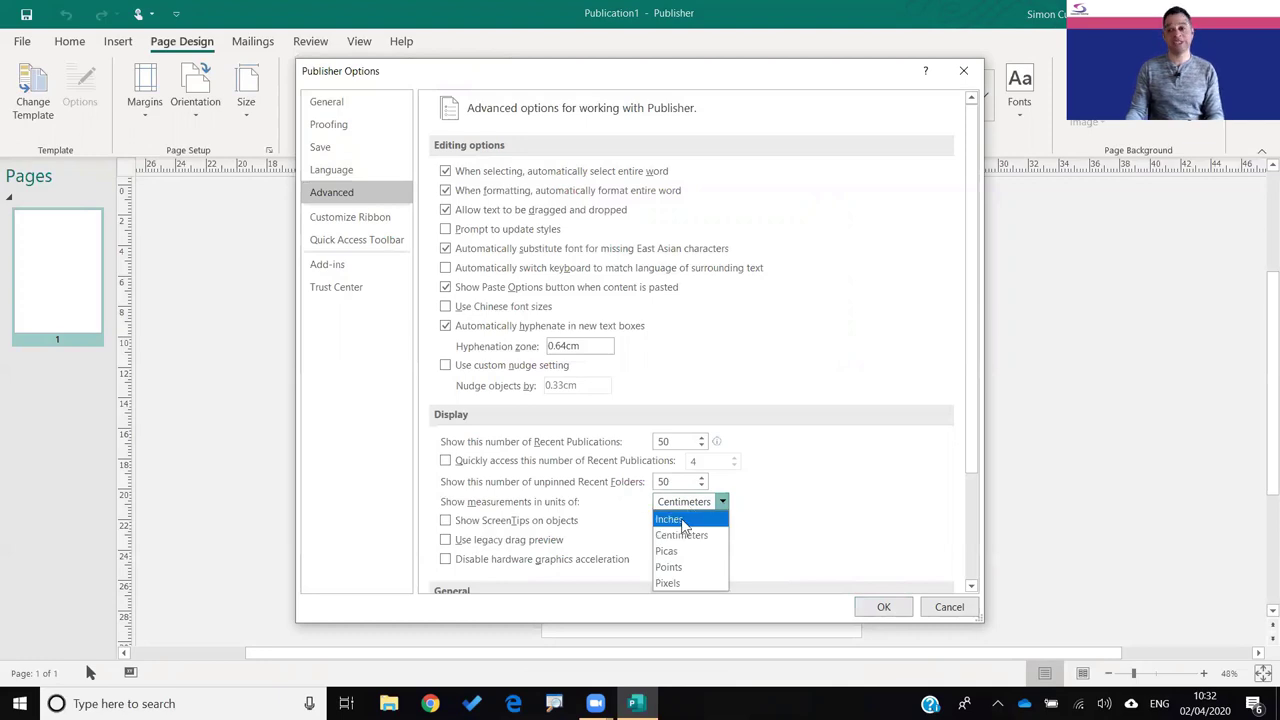
click(670, 519)
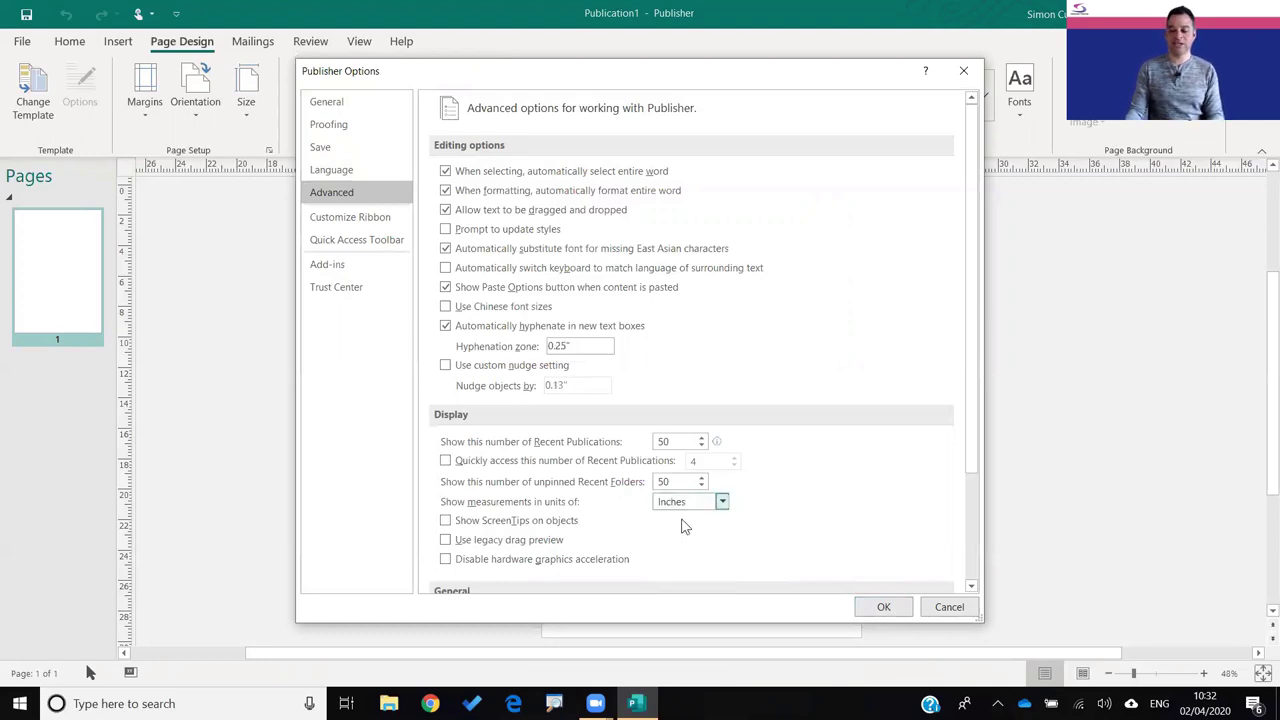
click(878, 606)
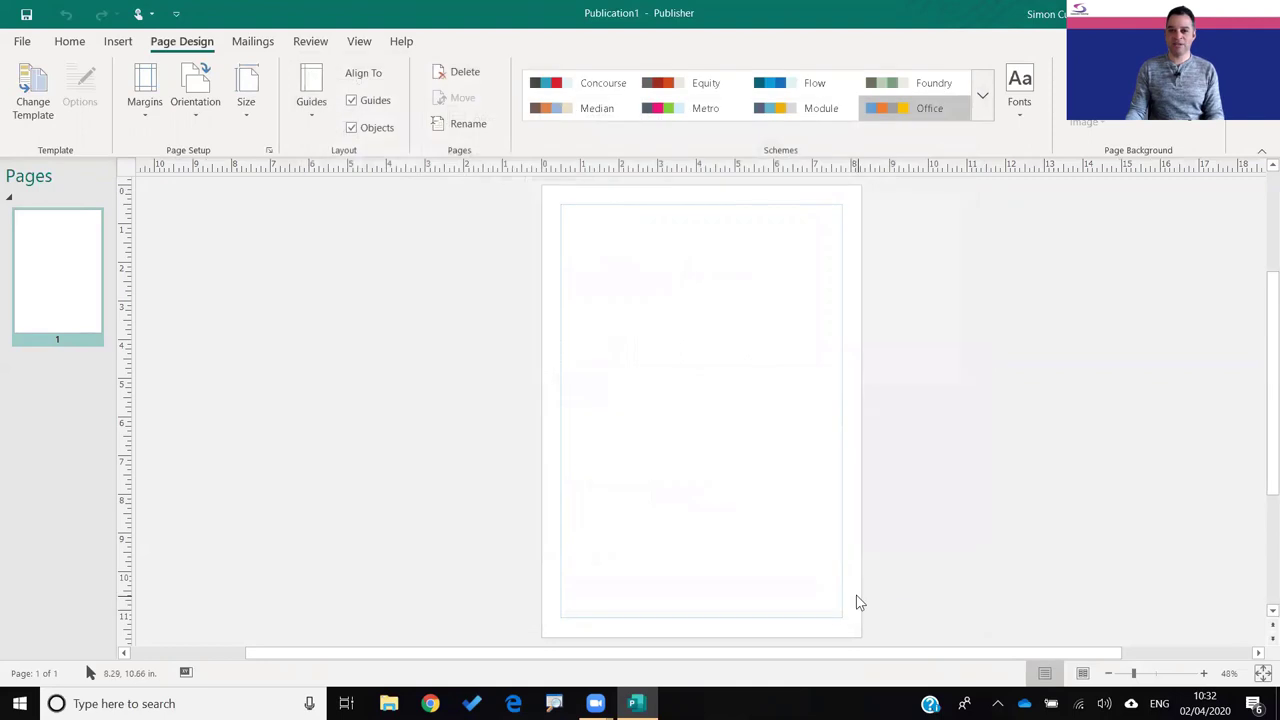
Set the publication's page size to 6 inches wide and 9 inches high in Page Setup
click(251, 122)
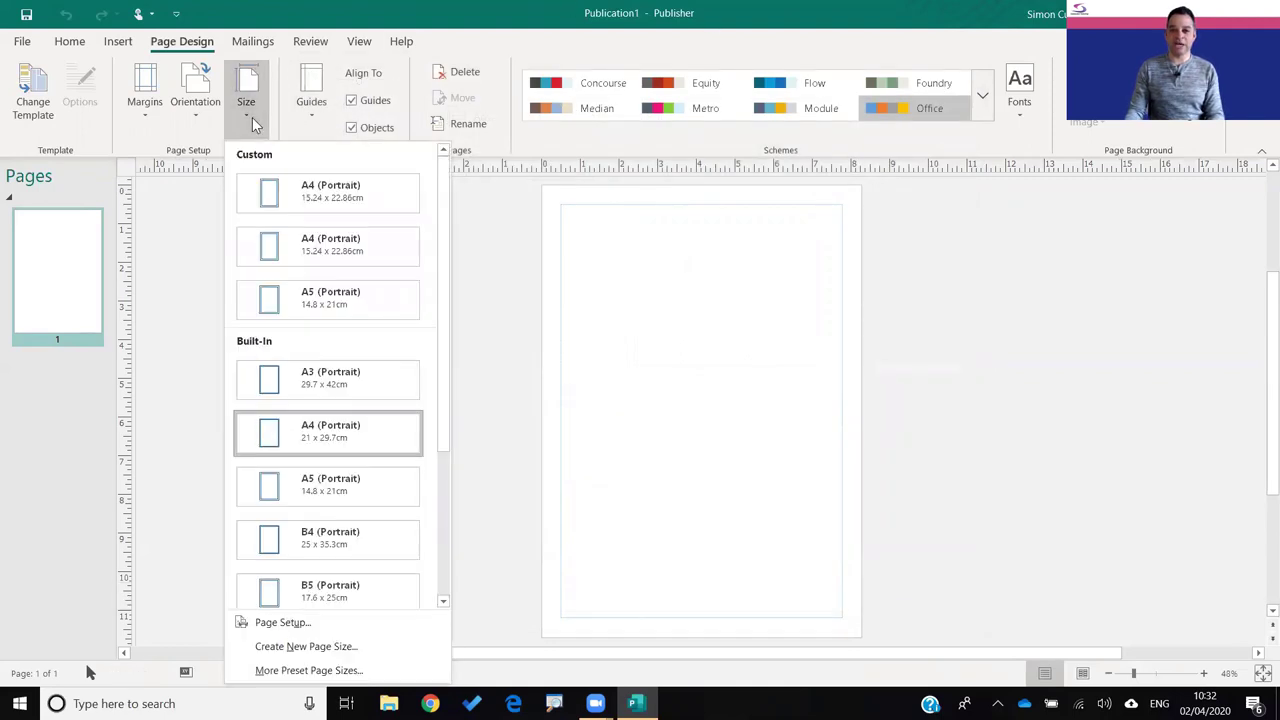
click(297, 625)
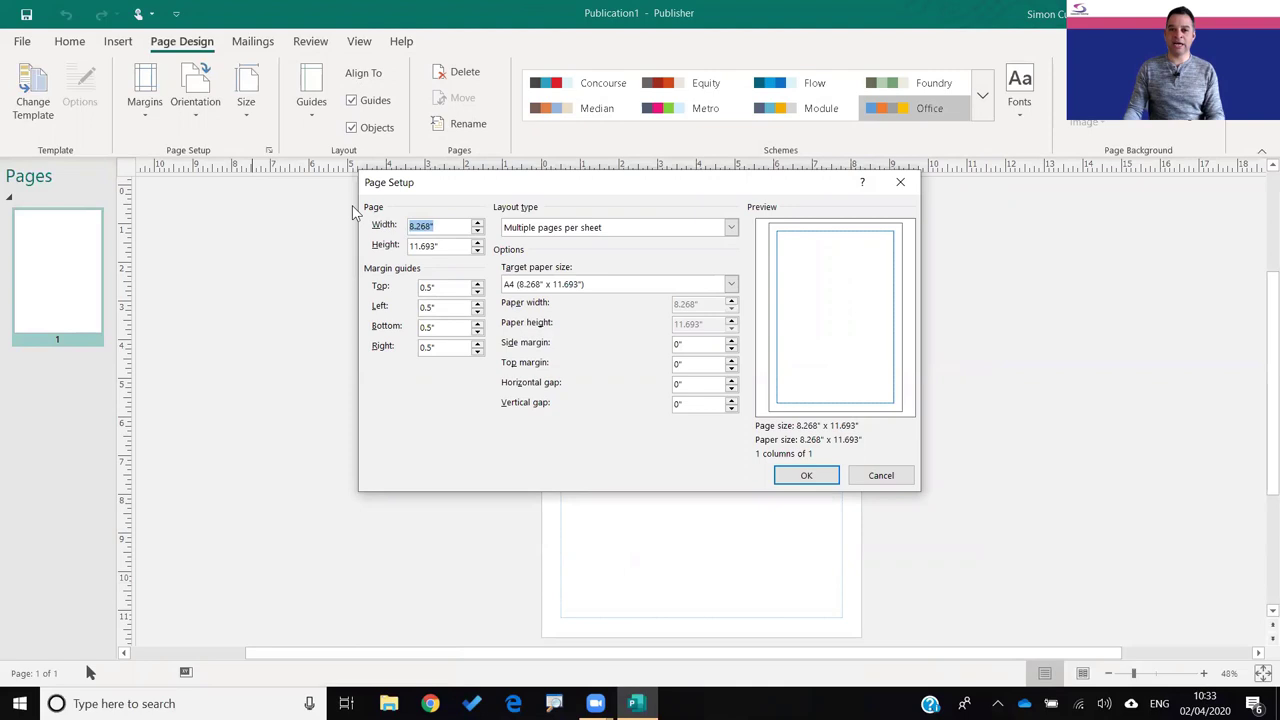
text(6)
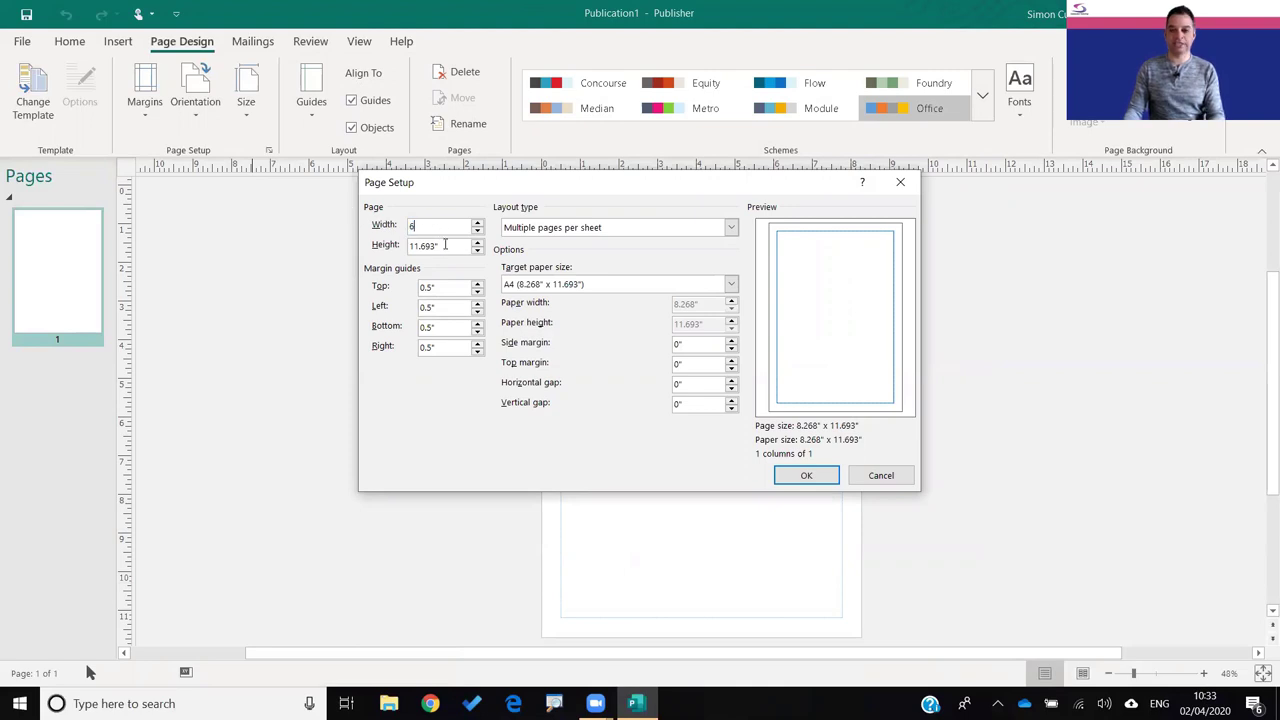
key(Tab)
text(9)
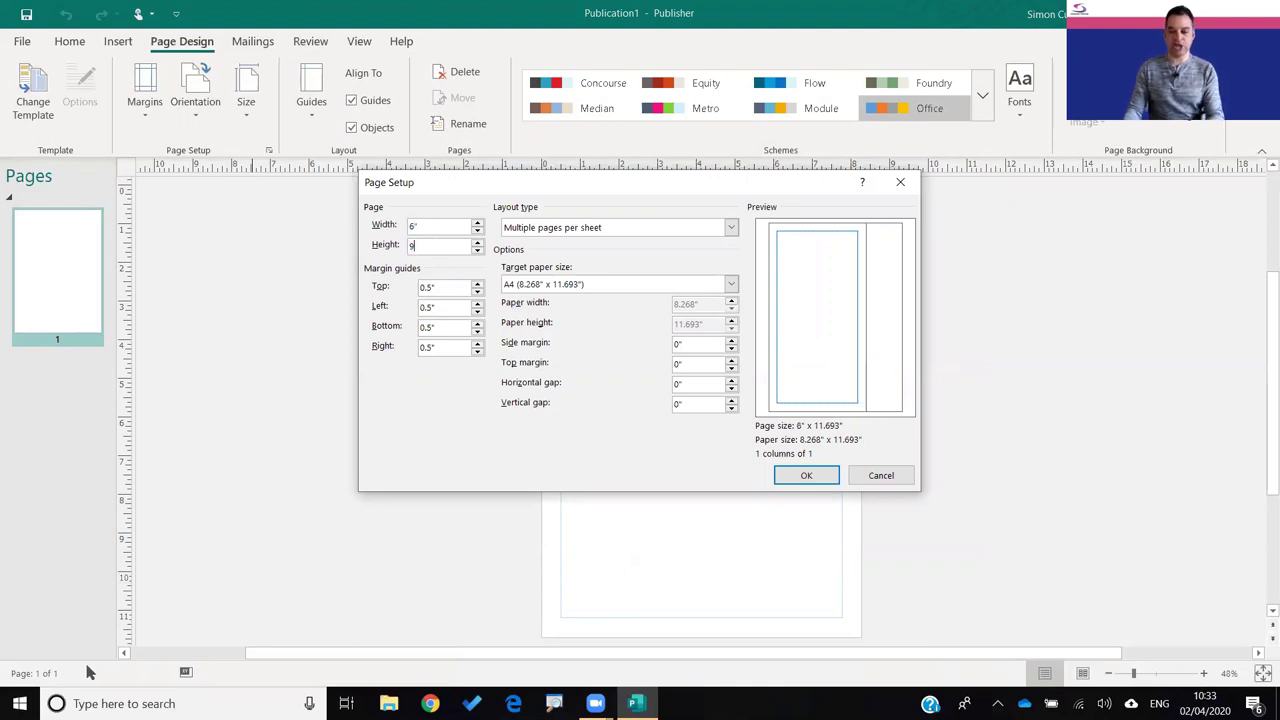
Set the target paper size to Custom, 6 inches wide and 9 inches high, and apply the page setup
click(731, 284)
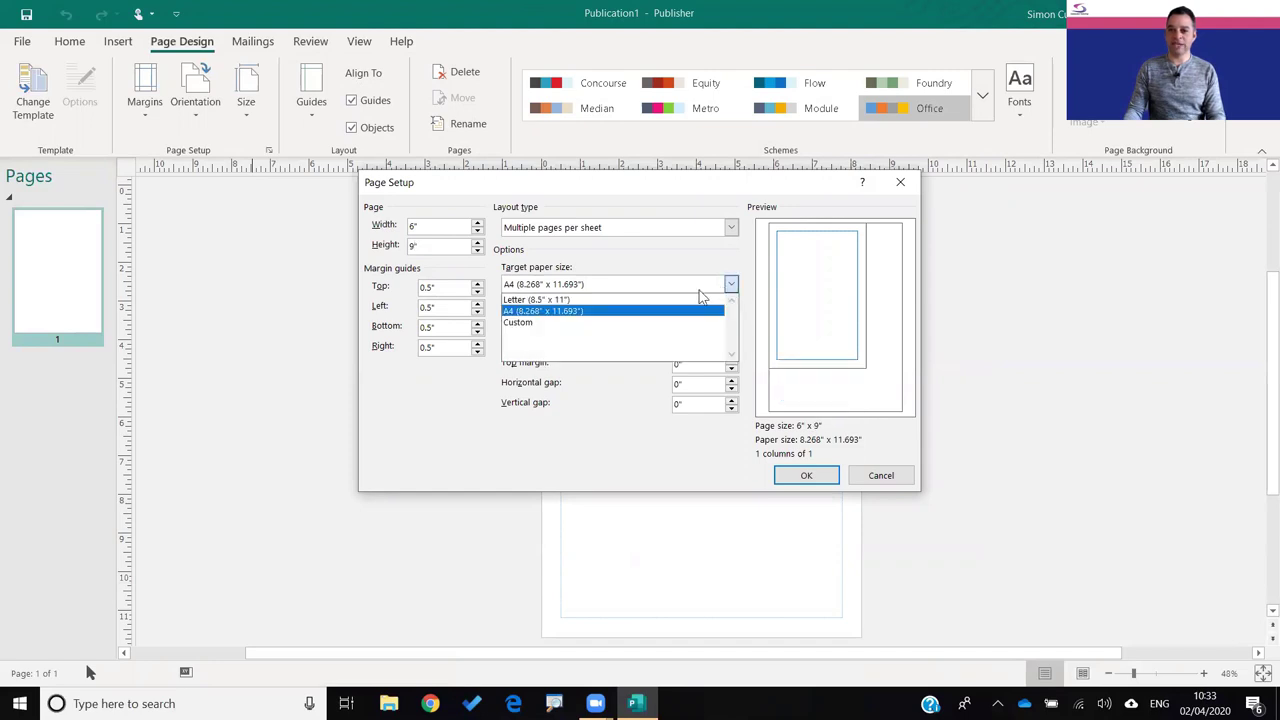
click(540, 323)
key(Tab)
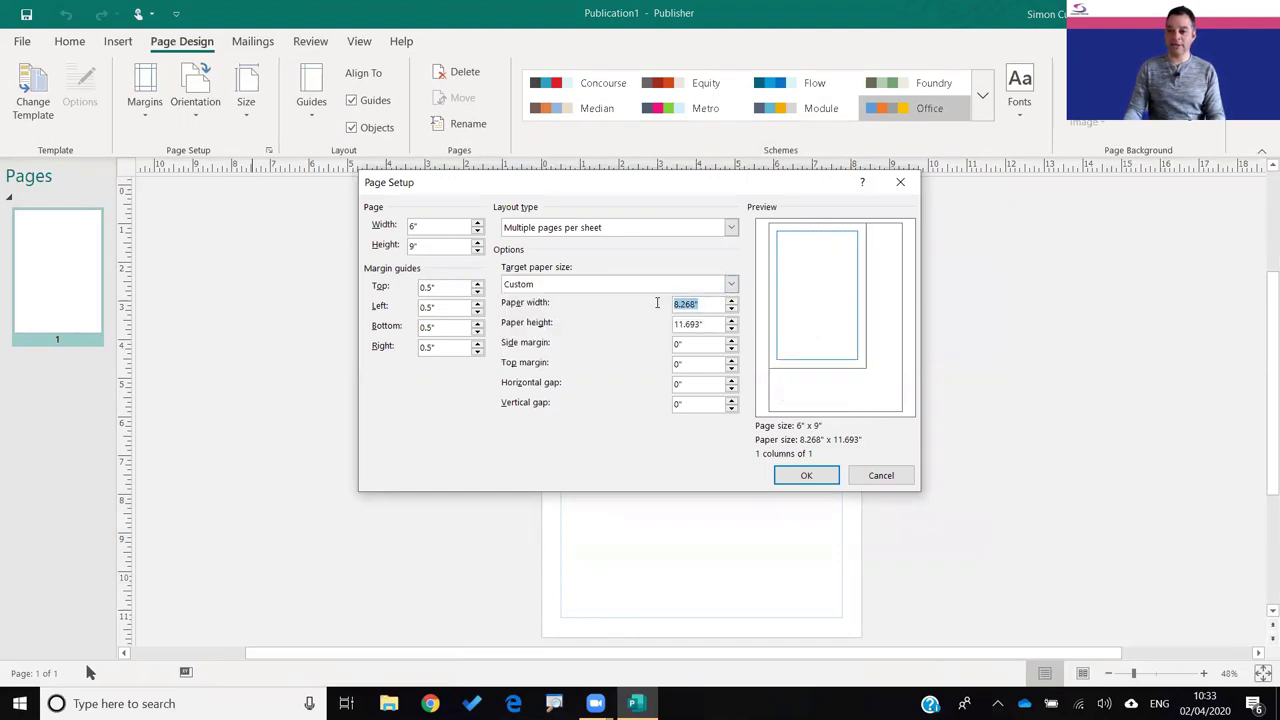
text(6)
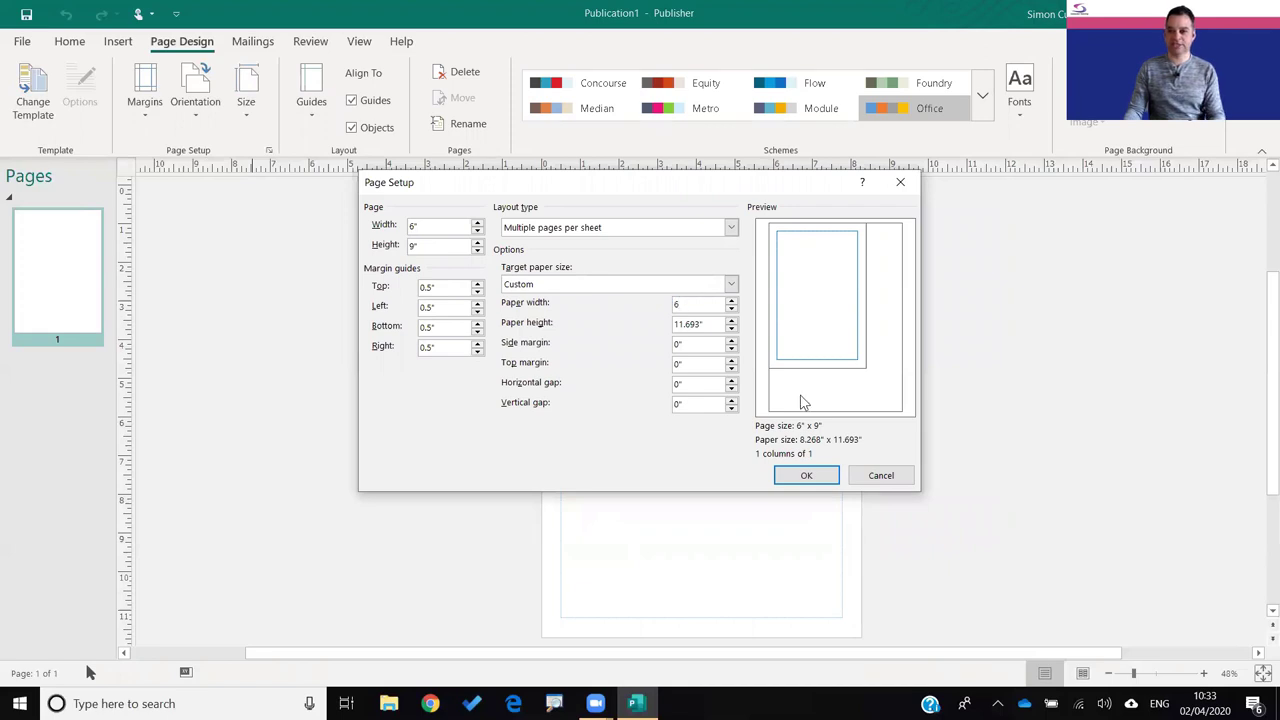
key(Tab)
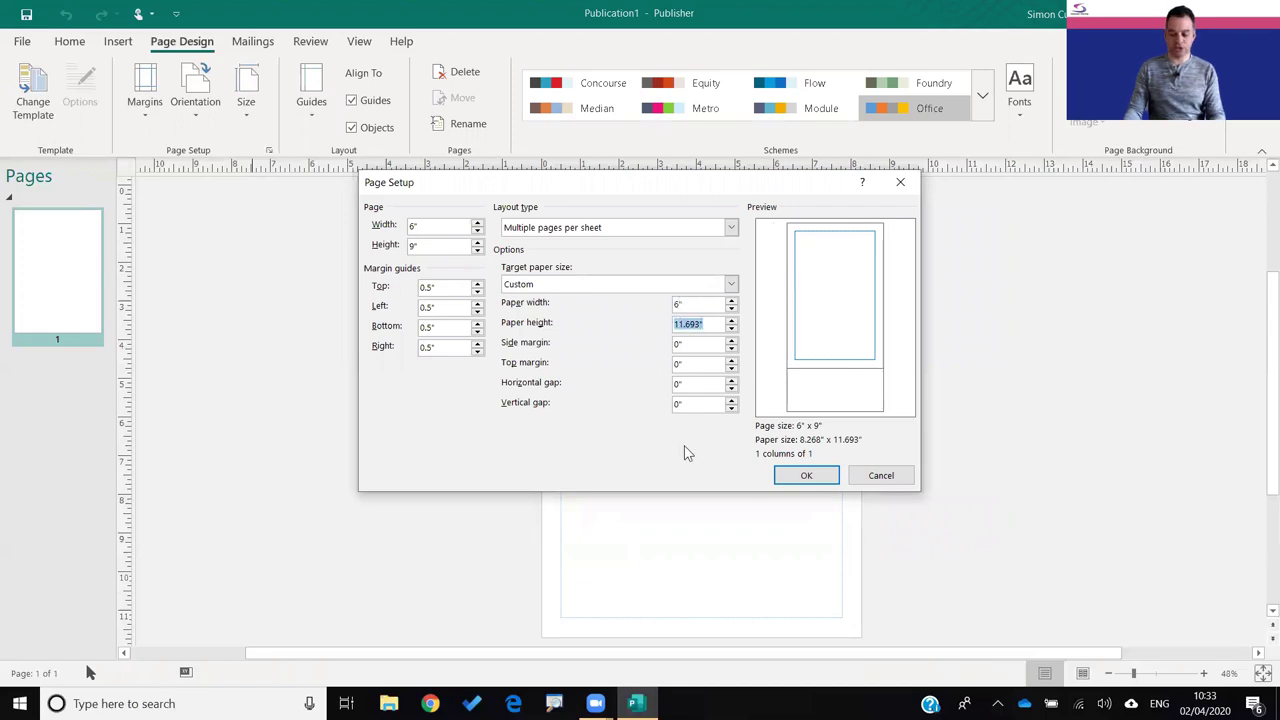
text(9)
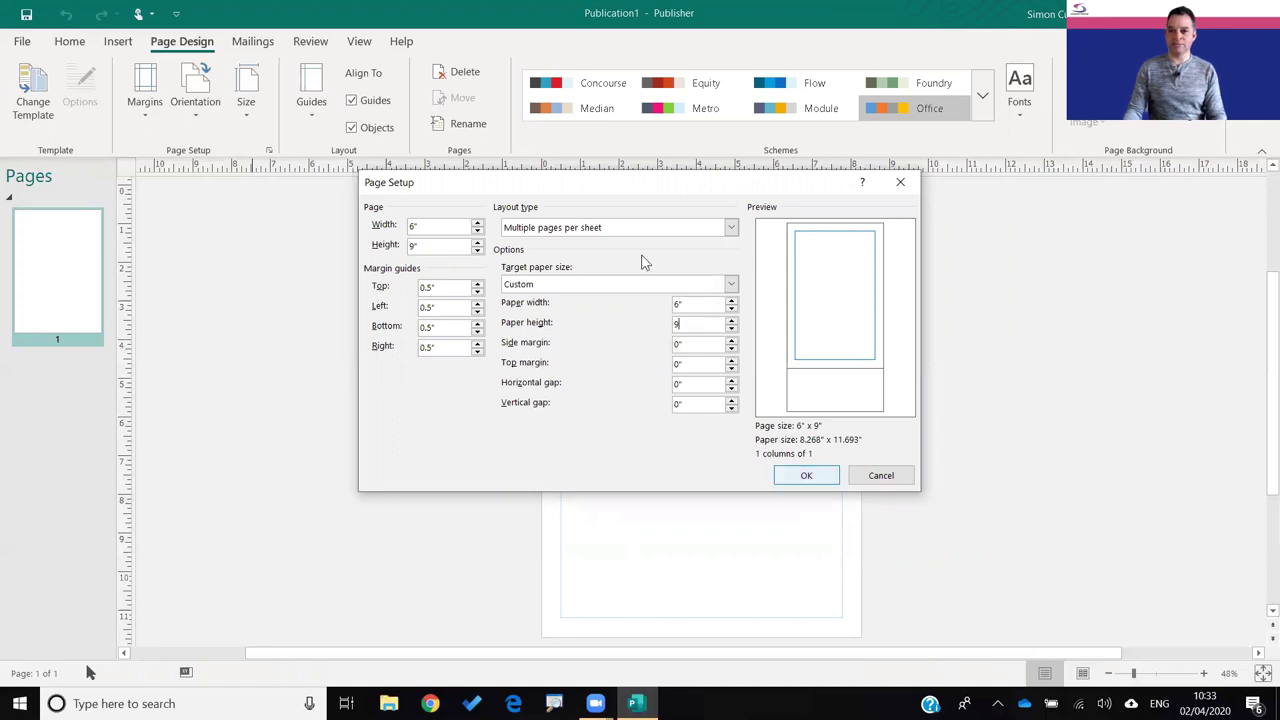
click(803, 477)
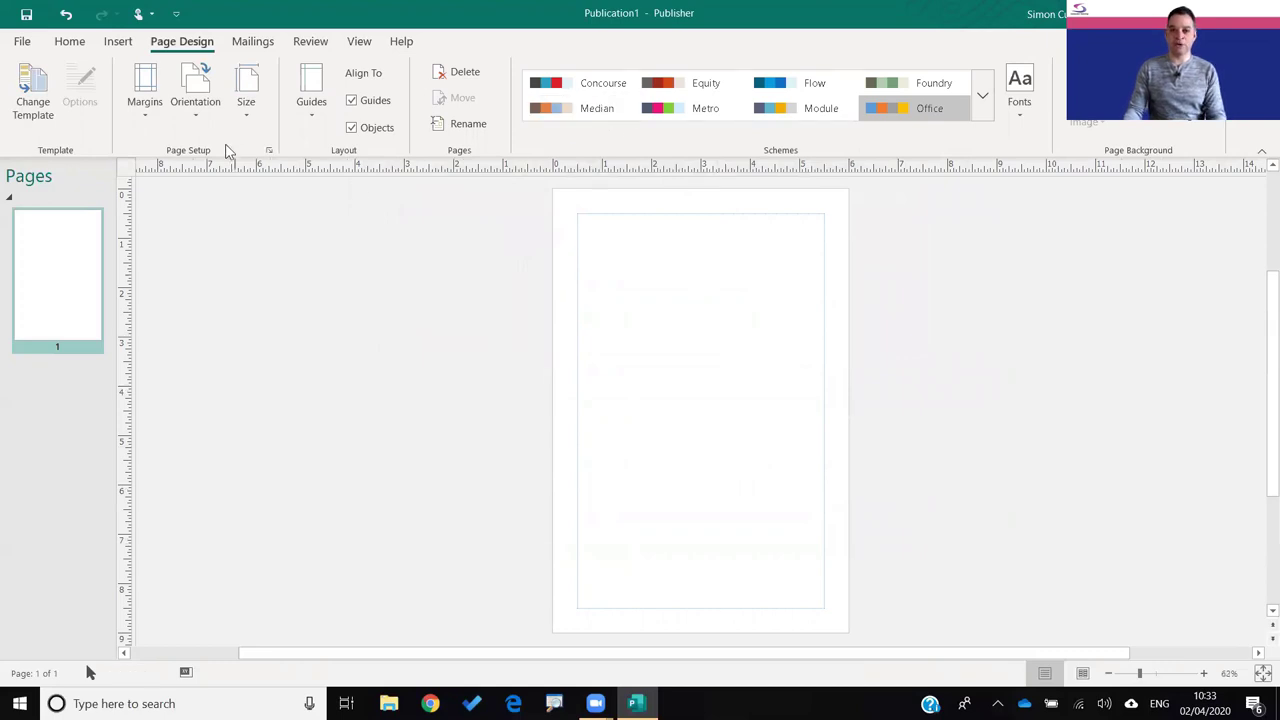
Review the publication's custom margin guides, keeping 0.5 inches on all four sides
click(150, 110)
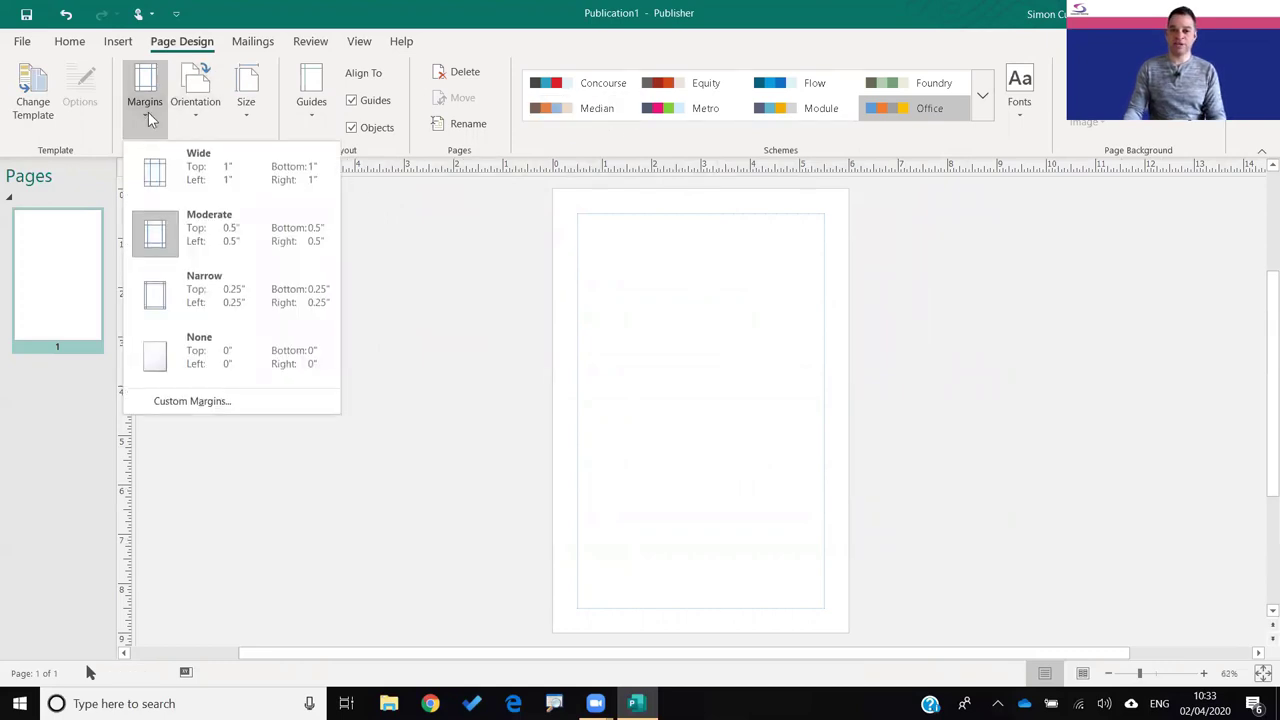
click(229, 402)
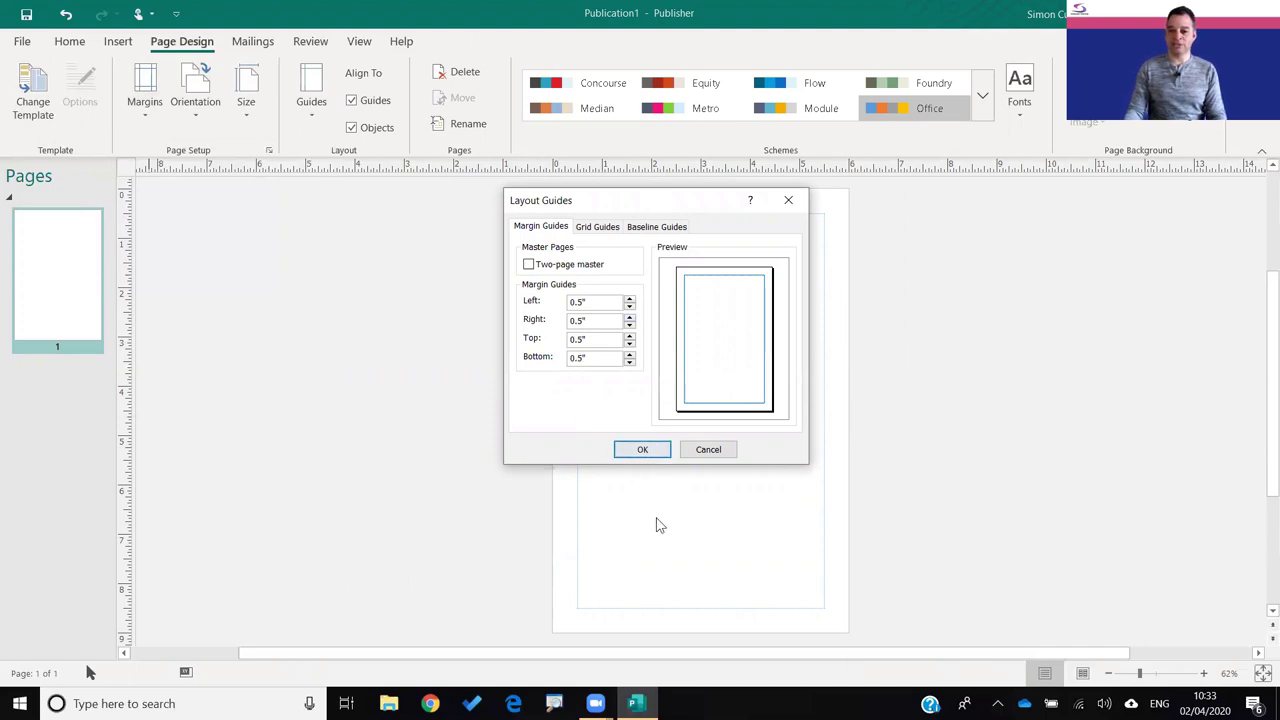
click(645, 450)
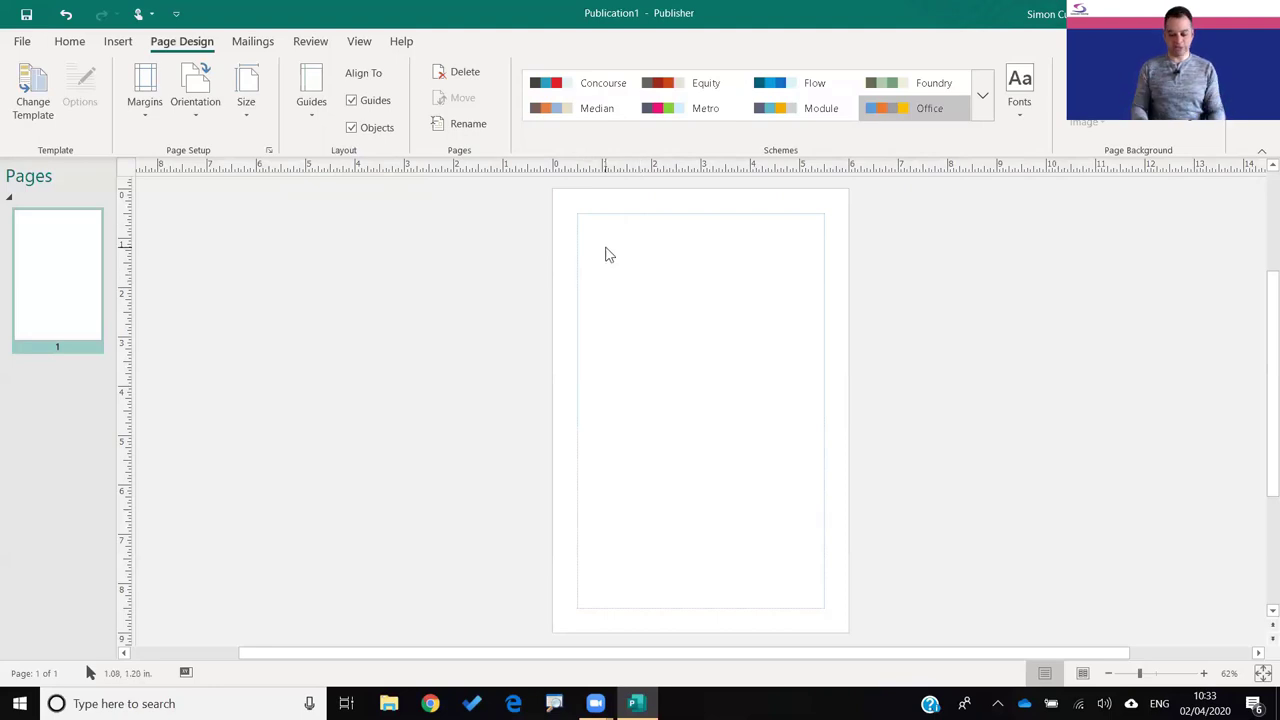
Create a text box filling the page's margin area and insert the Word document from the Desktop into it
key(space)
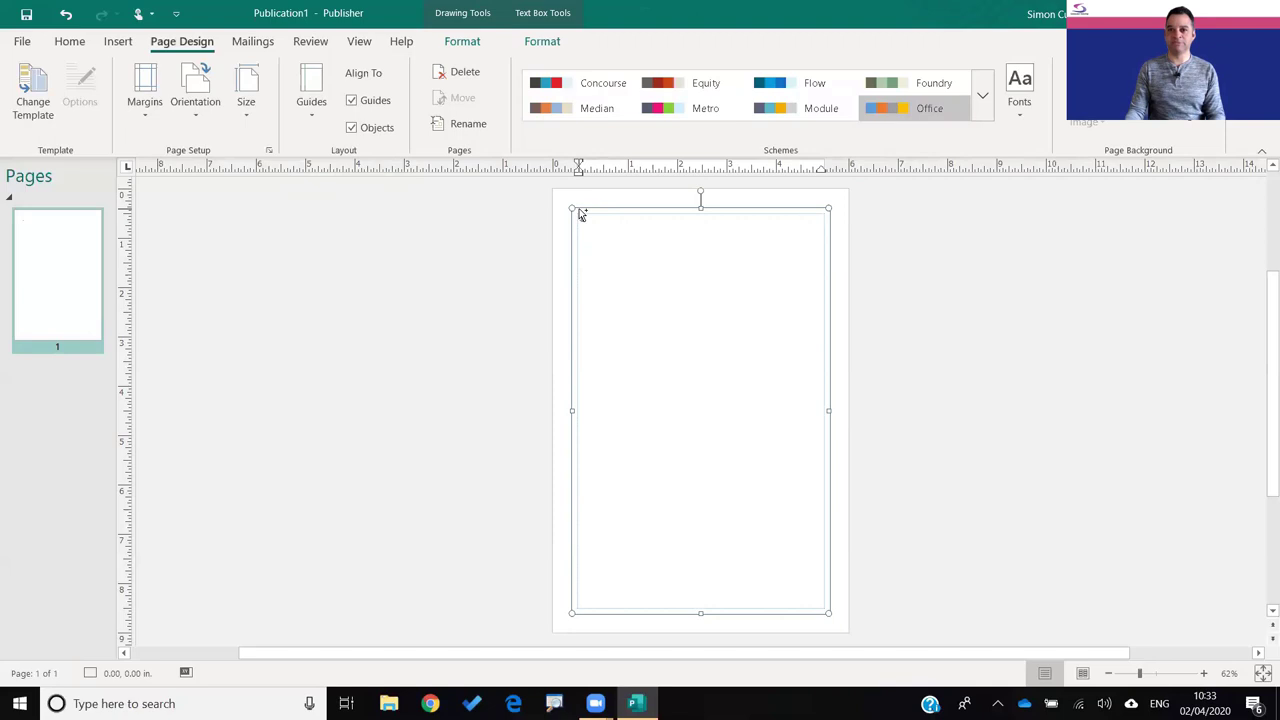
scroll(588, 226, up, 5)
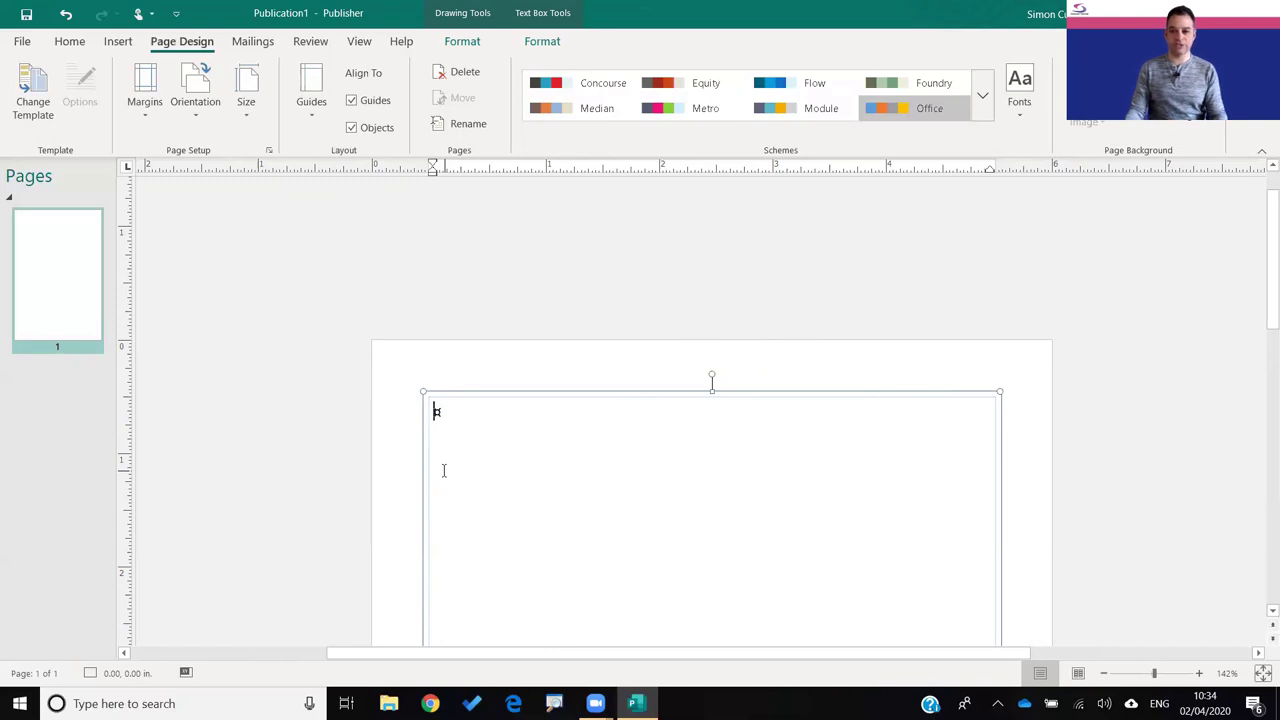
click(118, 42)
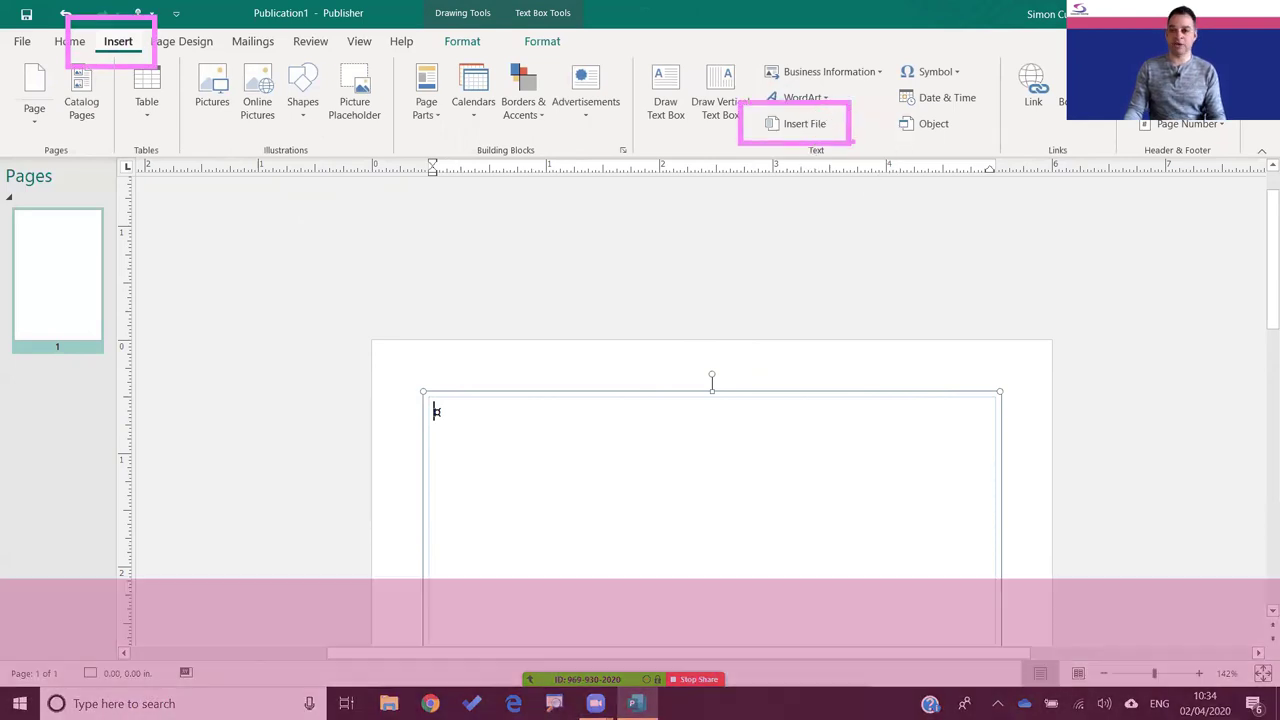
click(810, 125)
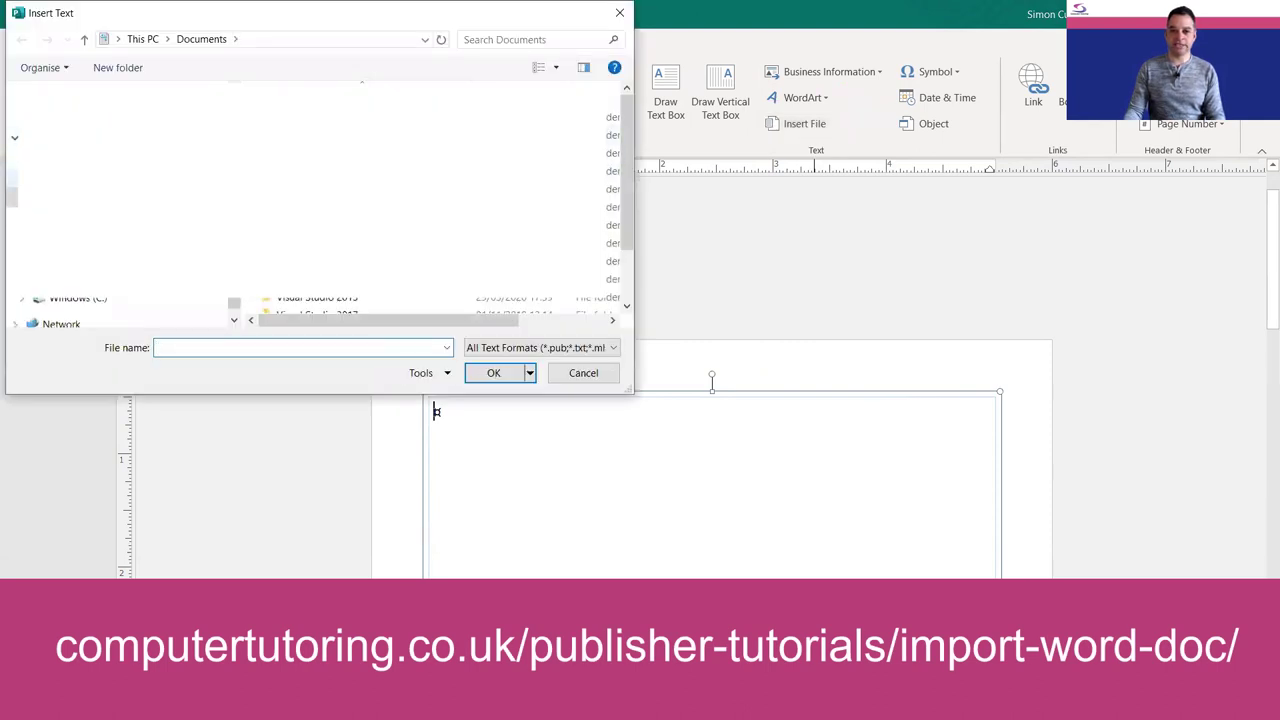
click(60, 177)
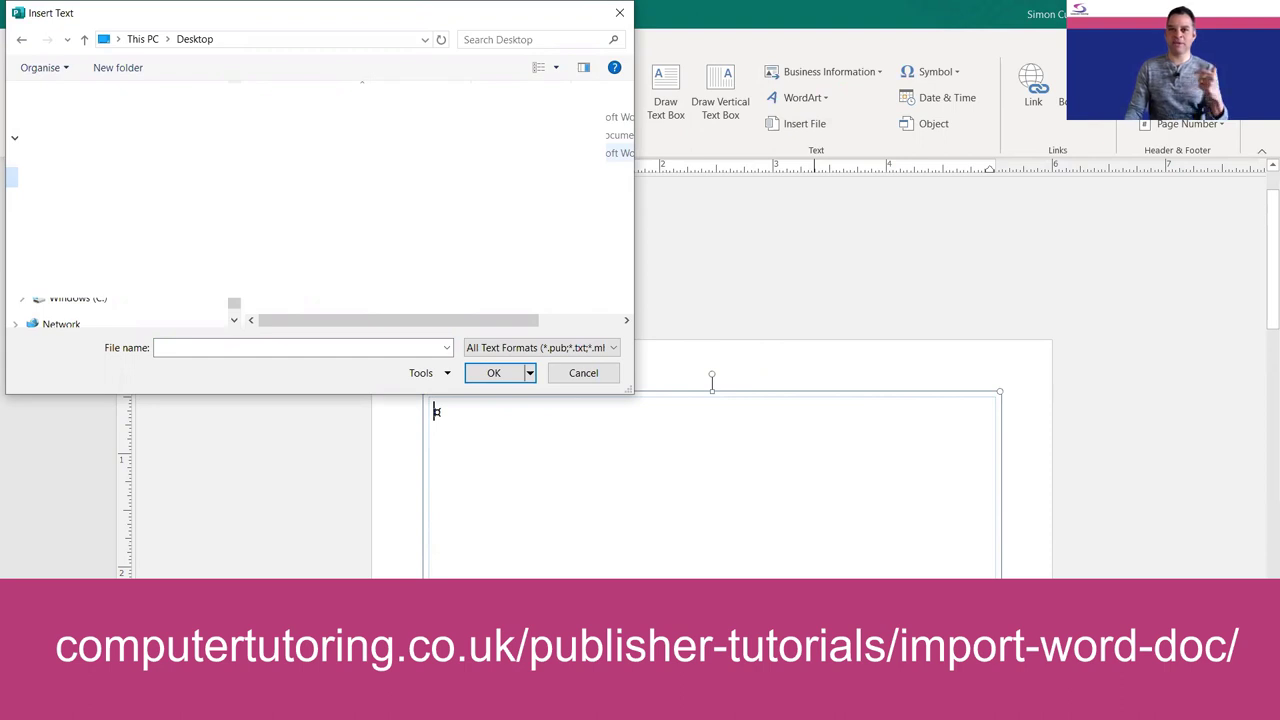
double_click(319, 155)
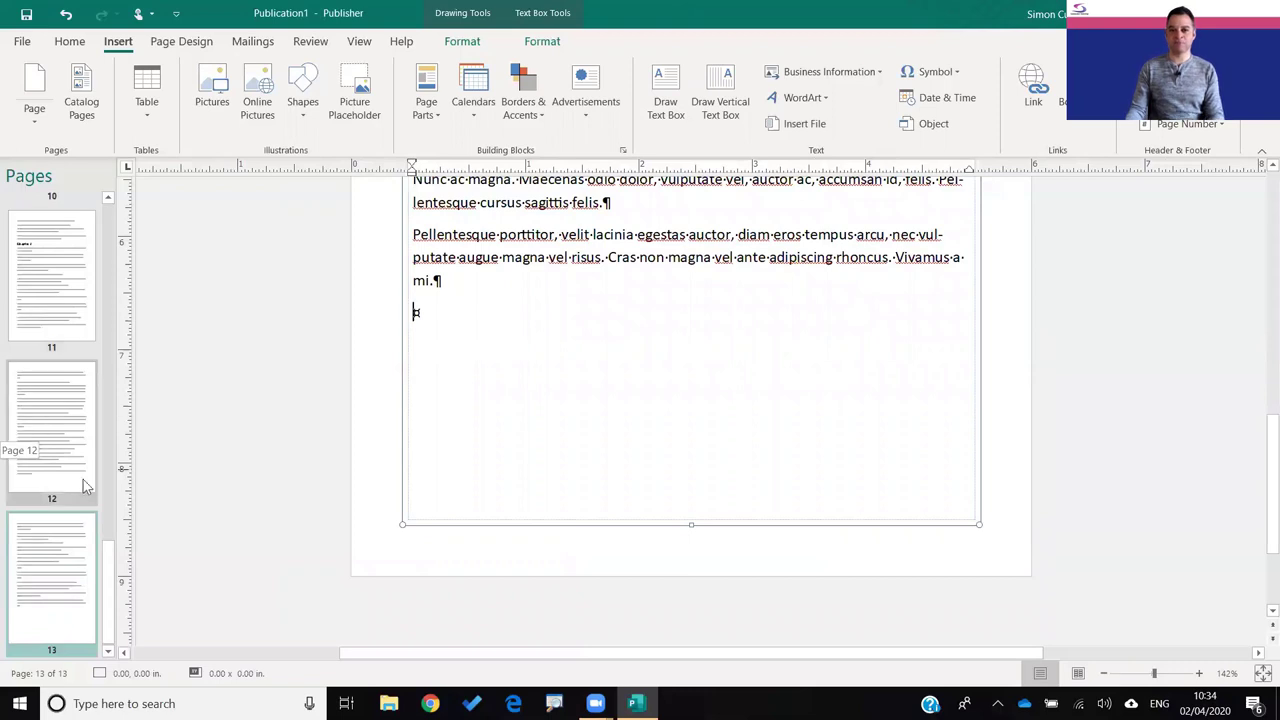
Shorten page 1's text box to about 1.61 inches high, below the contents list, to push the Beginning heading onto page 2
scroll(47, 480, up, 10)
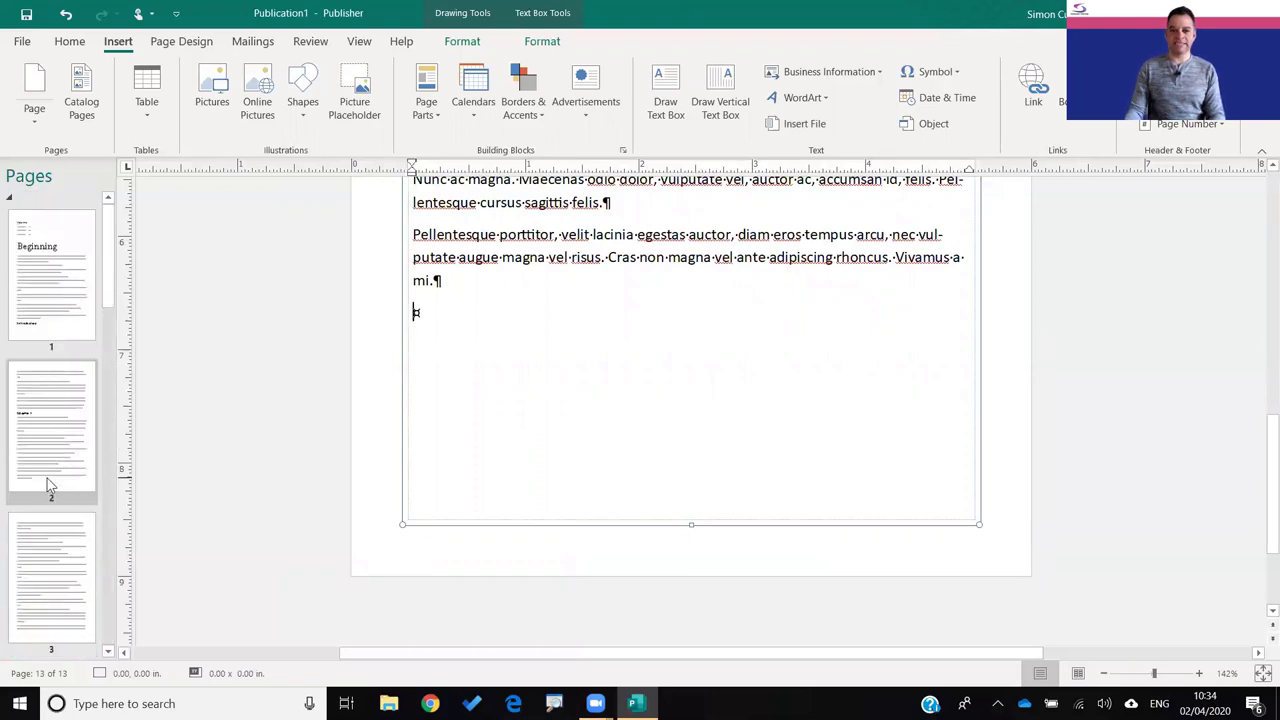
click(54, 280)
click(588, 295)
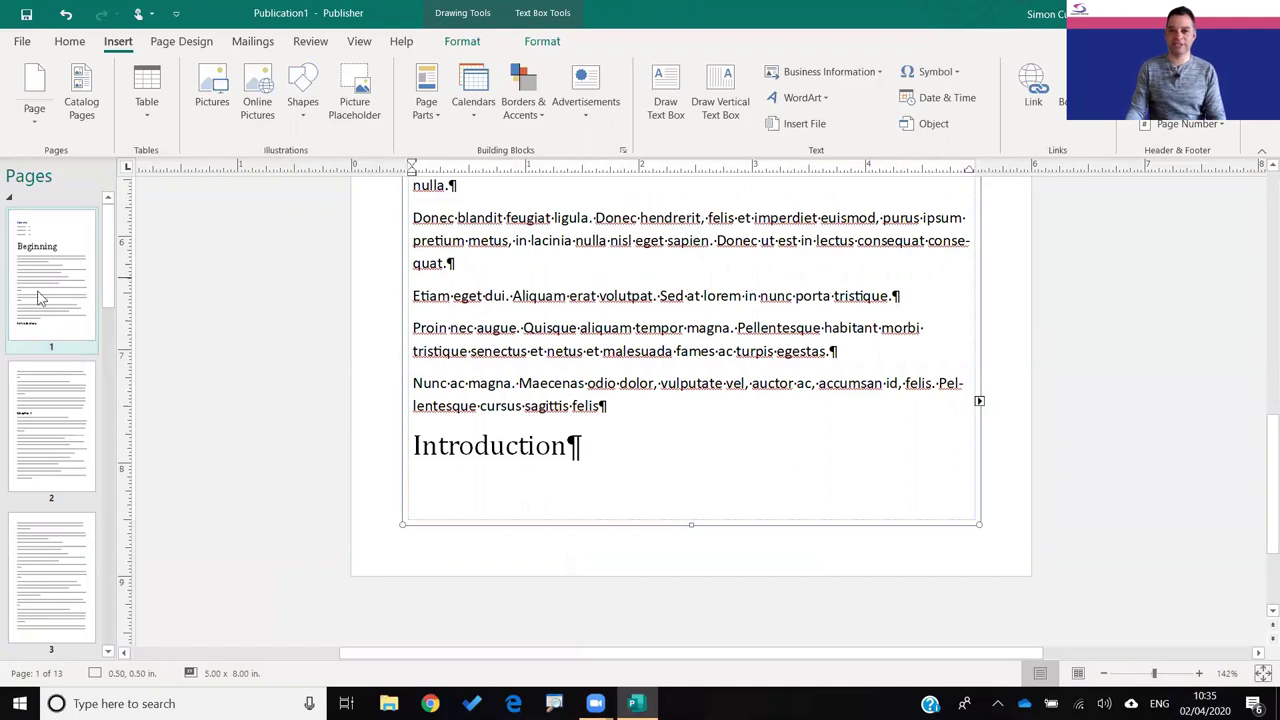
scroll(734, 428, up, 1)
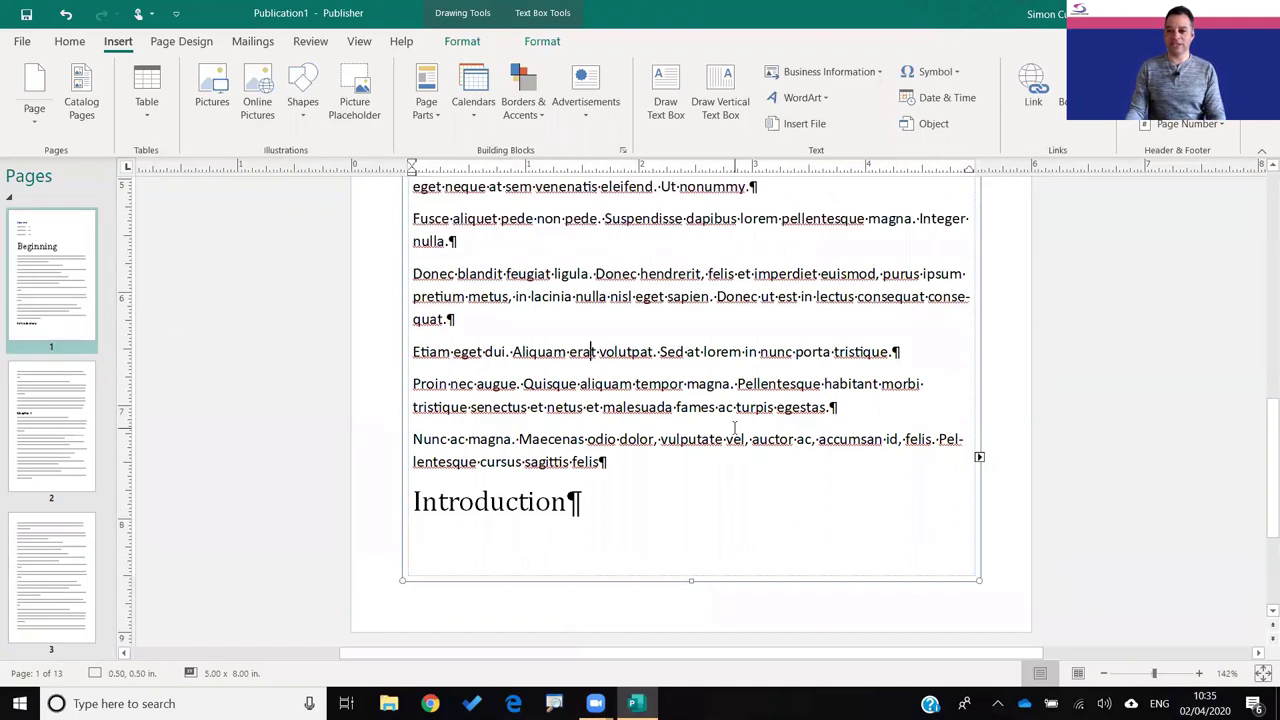
scroll(734, 428, up, 2)
scroll(734, 428, up, 3)
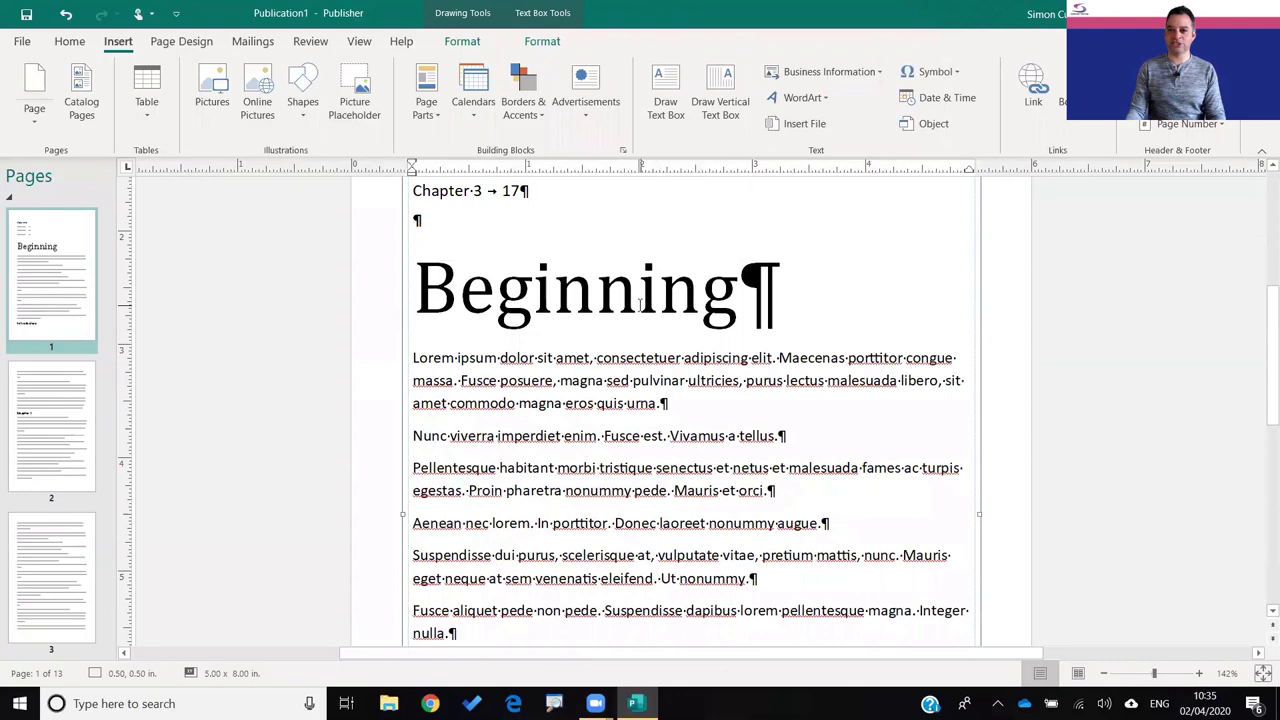
scroll(673, 557, down, 4)
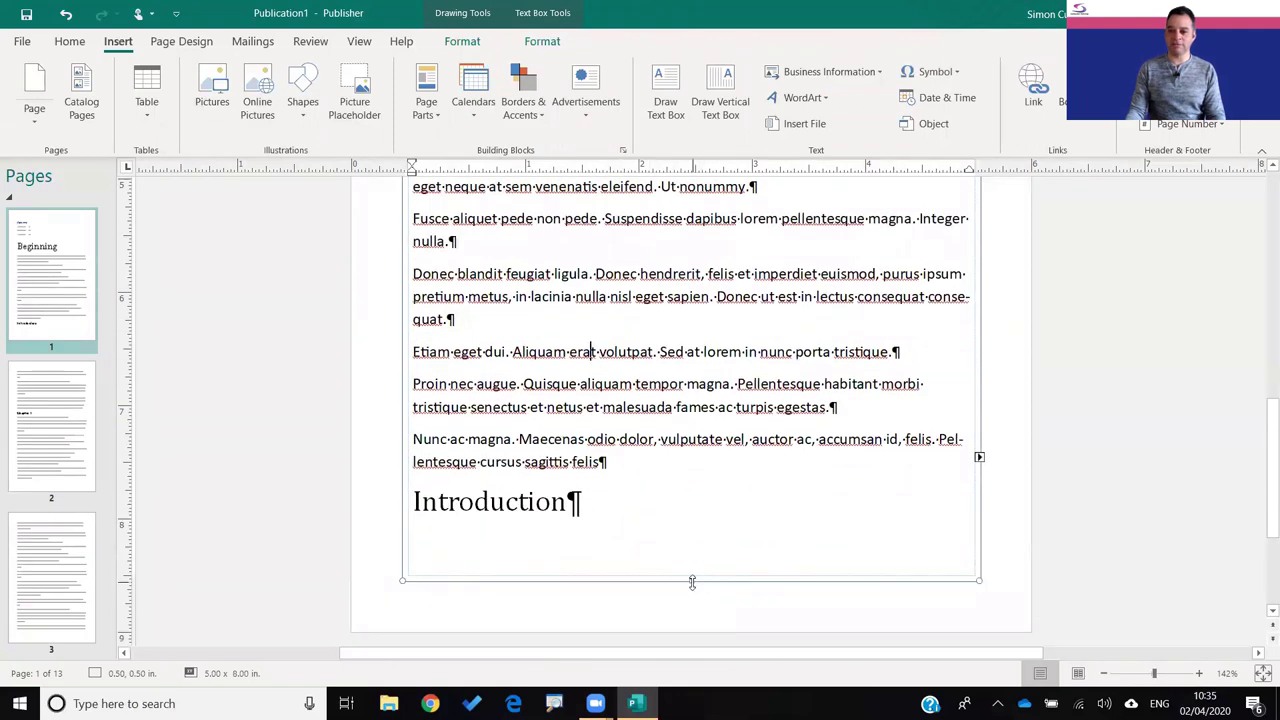
drag(691, 576, 700, 370)
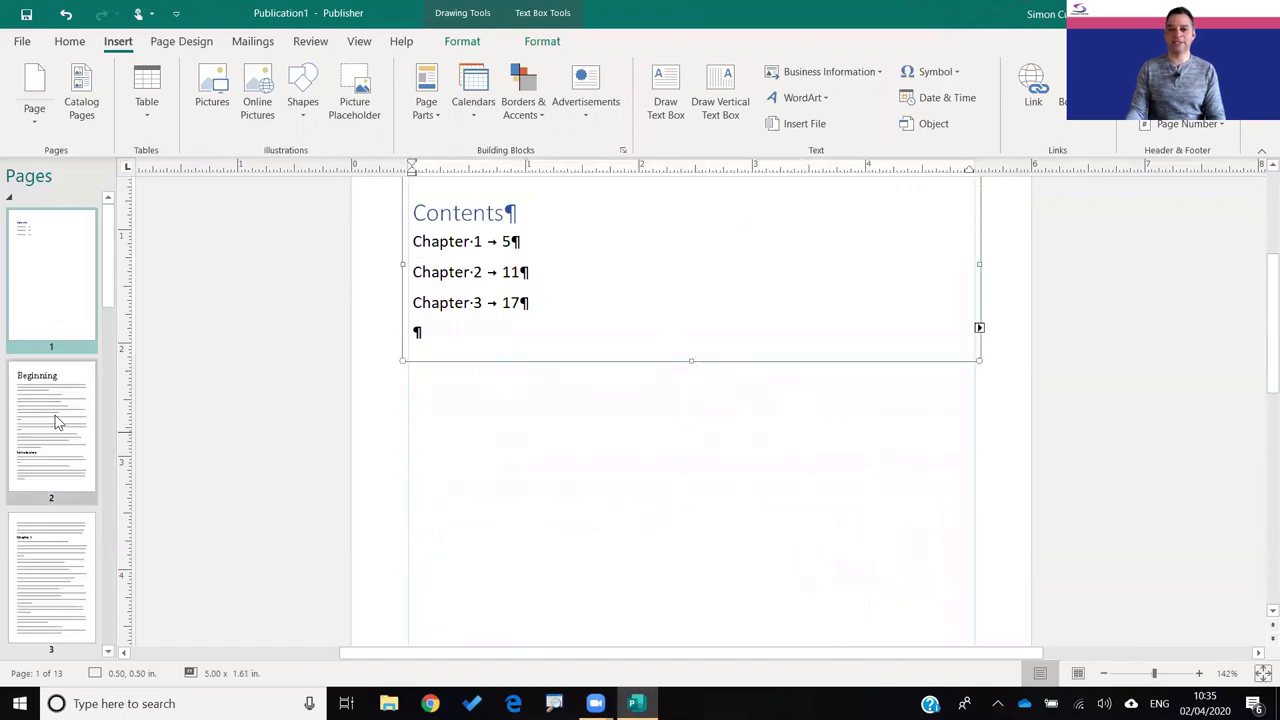
Shorten page 2's text box to about 5.61 inches high, ending above the Introduction heading, to push that section onto page 3
click(55, 418)
scroll(549, 439, down, 6)
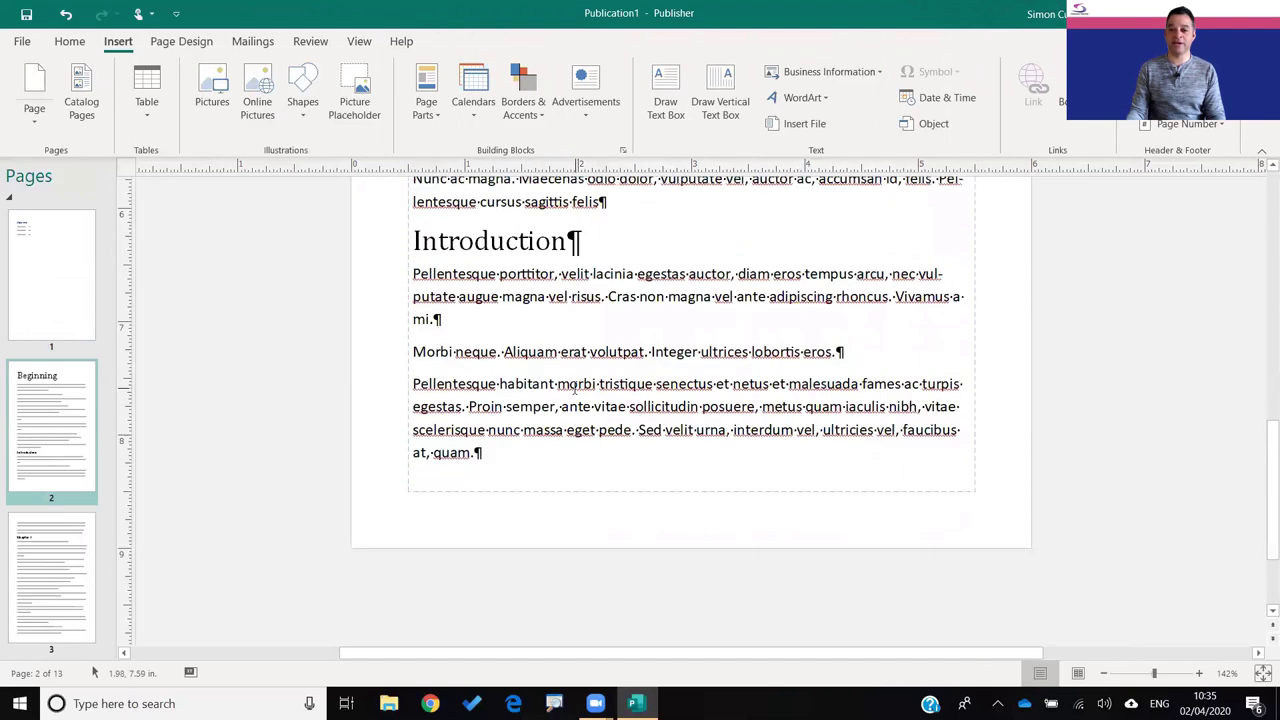
scroll(575, 391, up, 1)
click(614, 435)
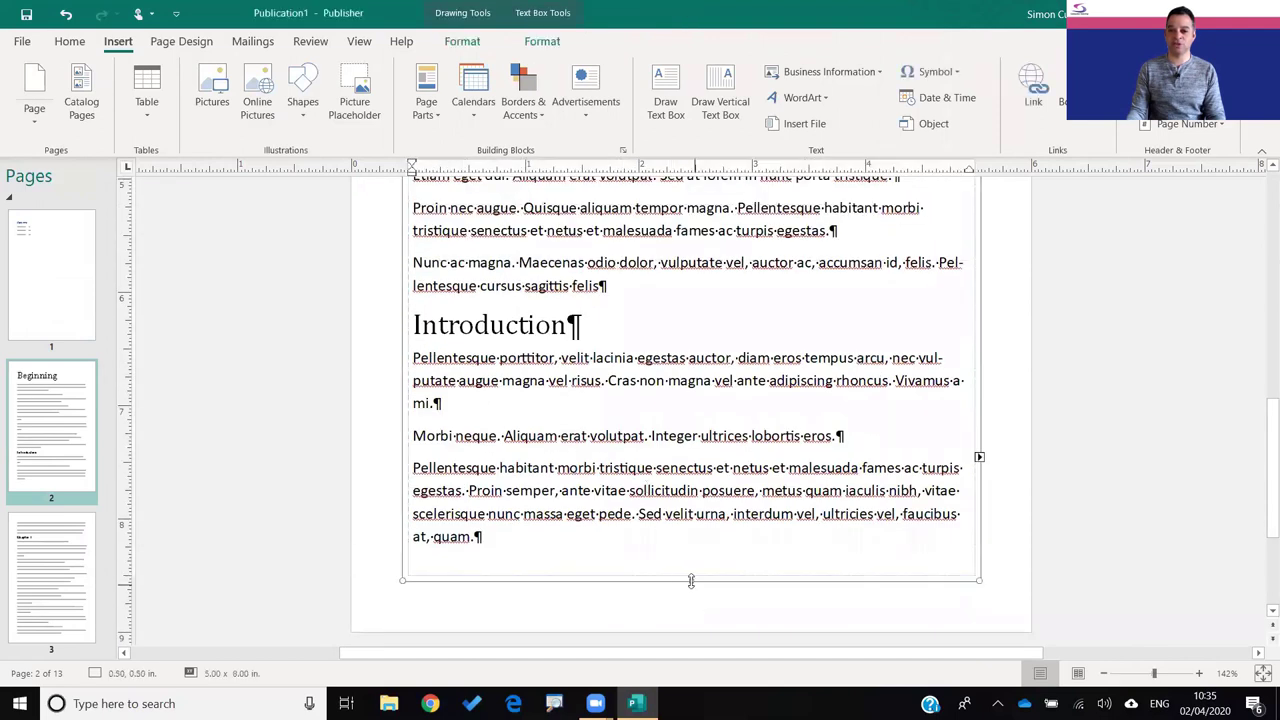
drag(690, 578, 690, 308)
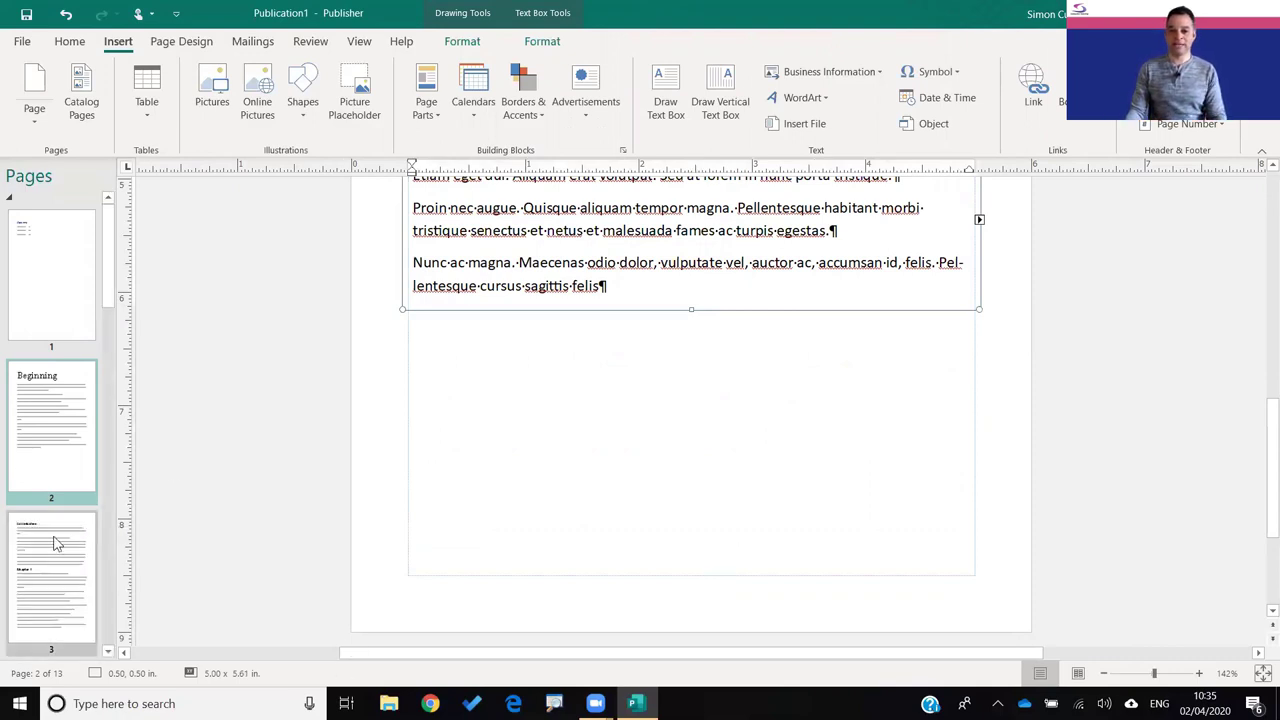
Shorten page 3's text box to about 3.21 inches high to push the Chapter 1 heading onto page 4, and view that page
click(60, 585)
scroll(576, 447, up, 6)
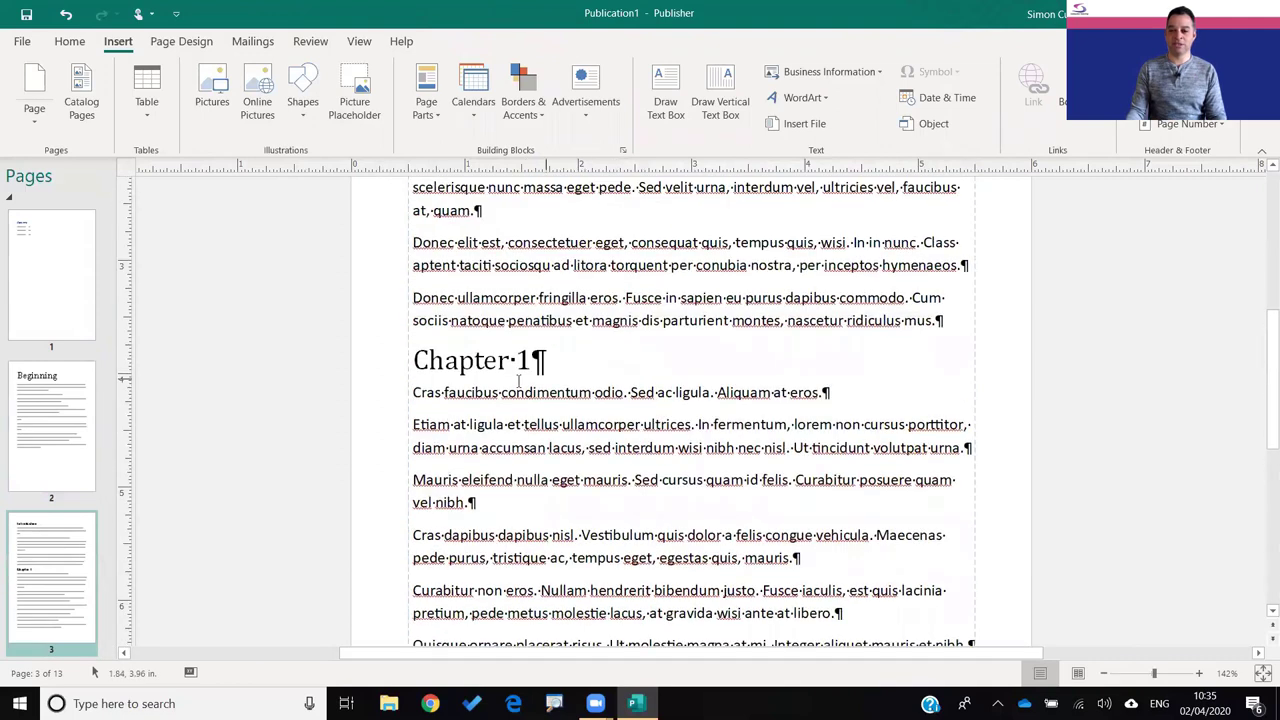
scroll(597, 349, down, 1)
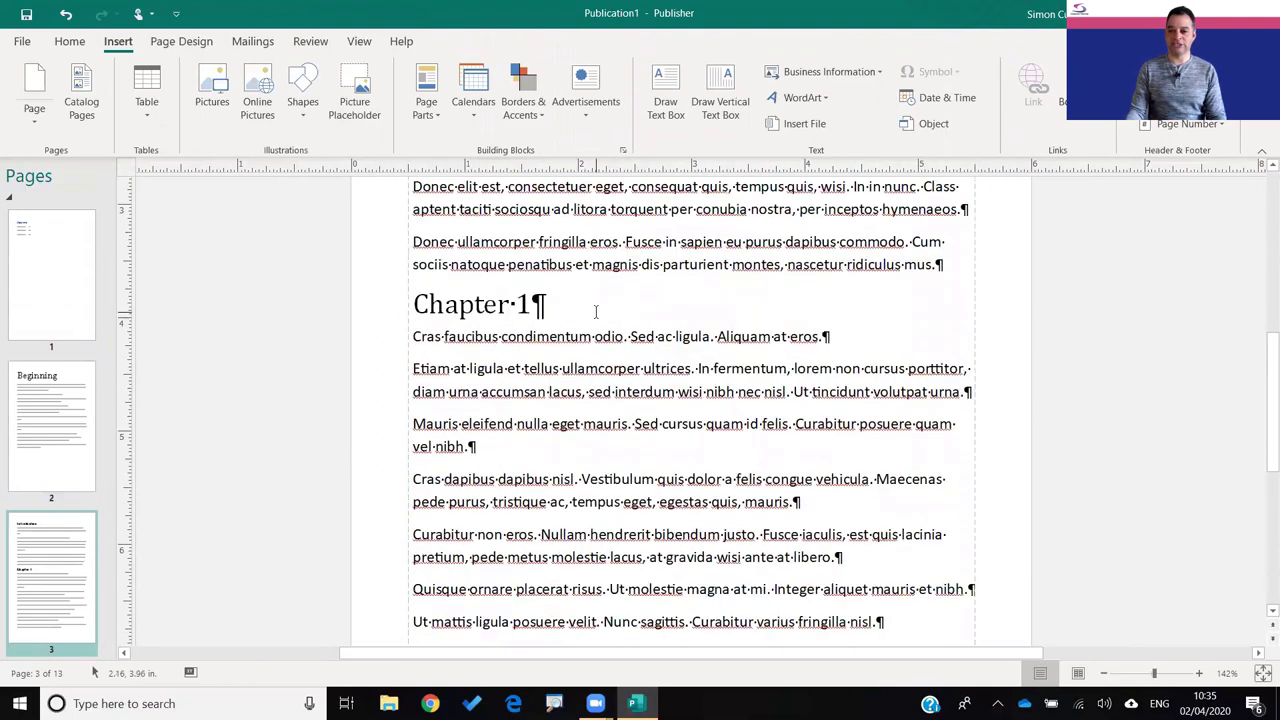
scroll(645, 437, down, 4)
click(670, 545)
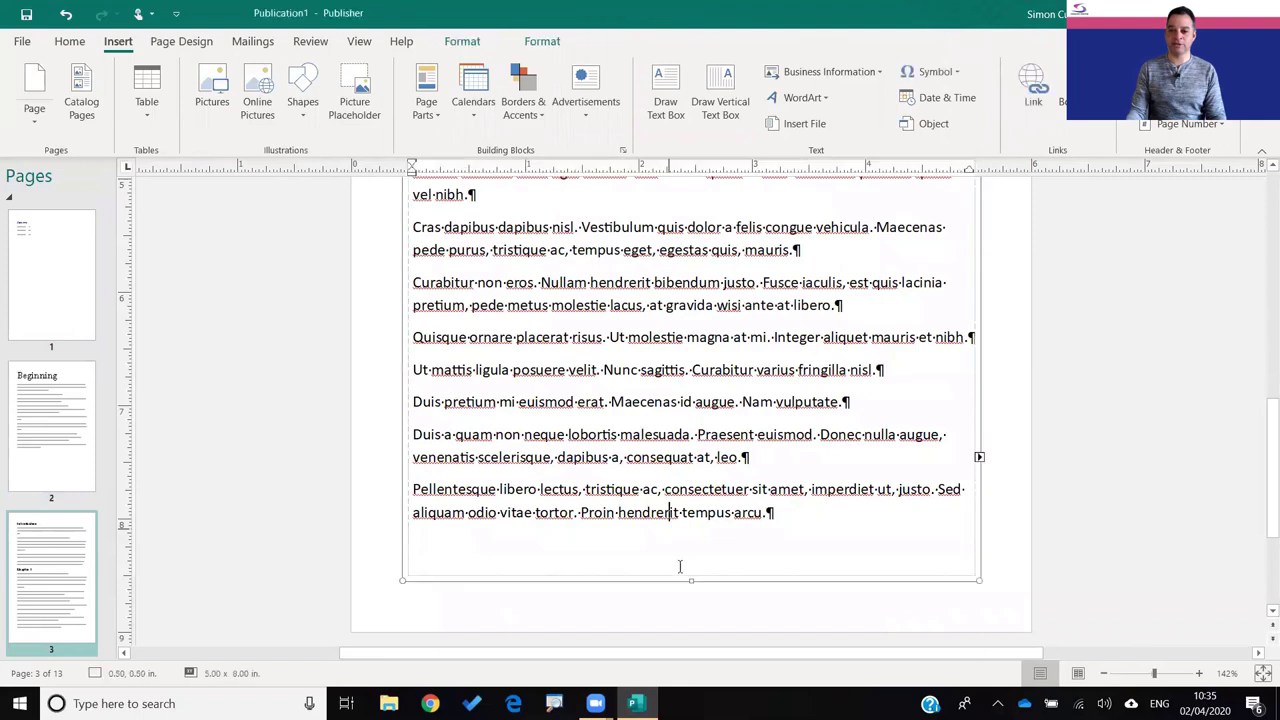
drag(694, 583, 691, 394)
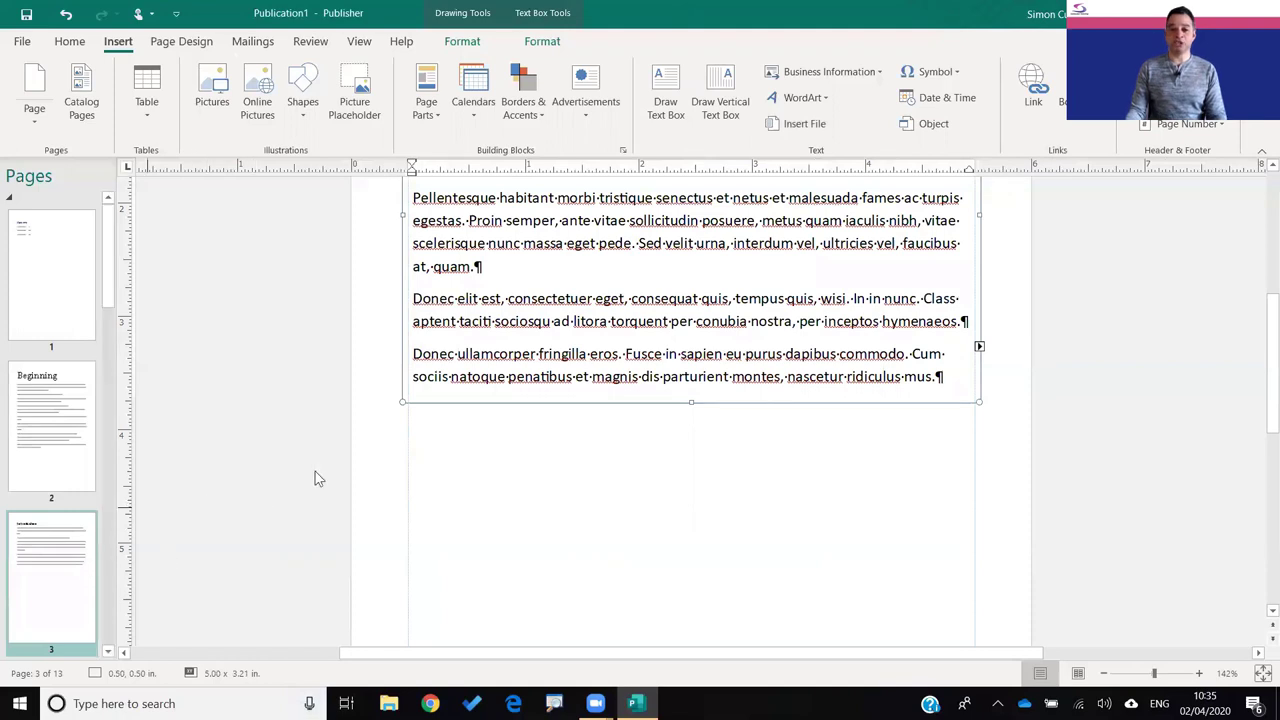
scroll(77, 509, down, 1)
scroll(77, 509, down, 1)
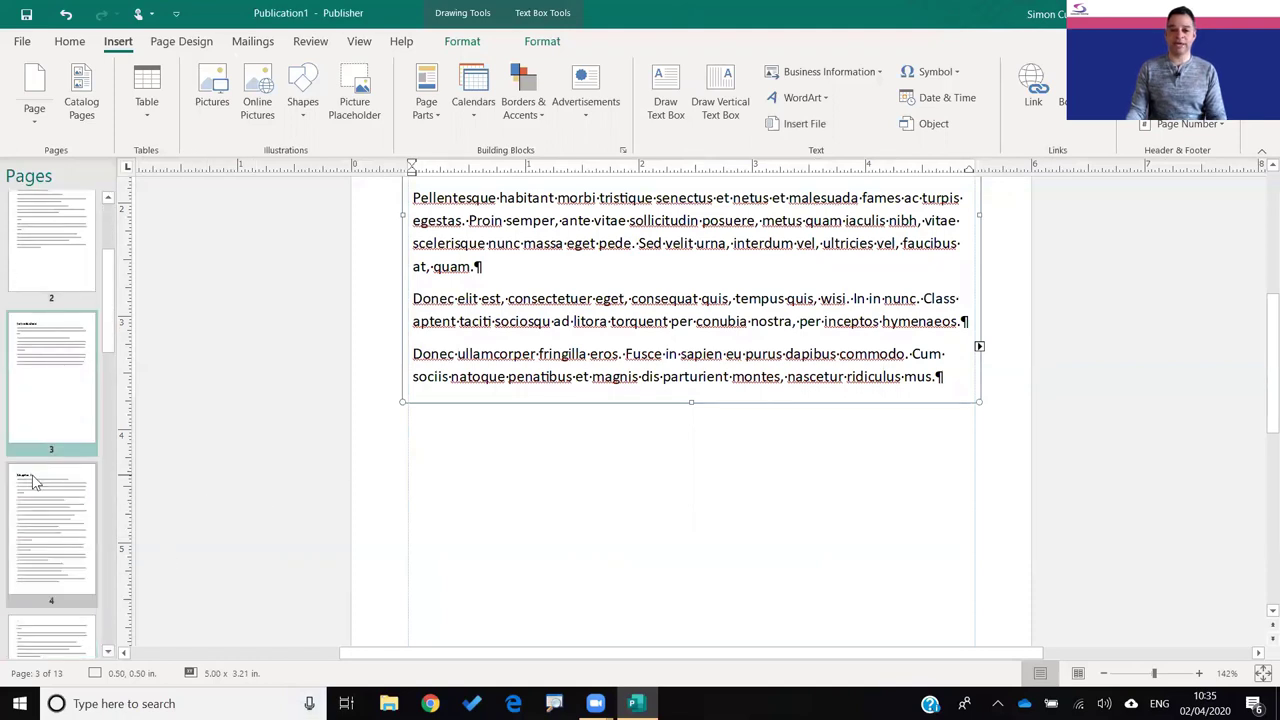
click(78, 510)
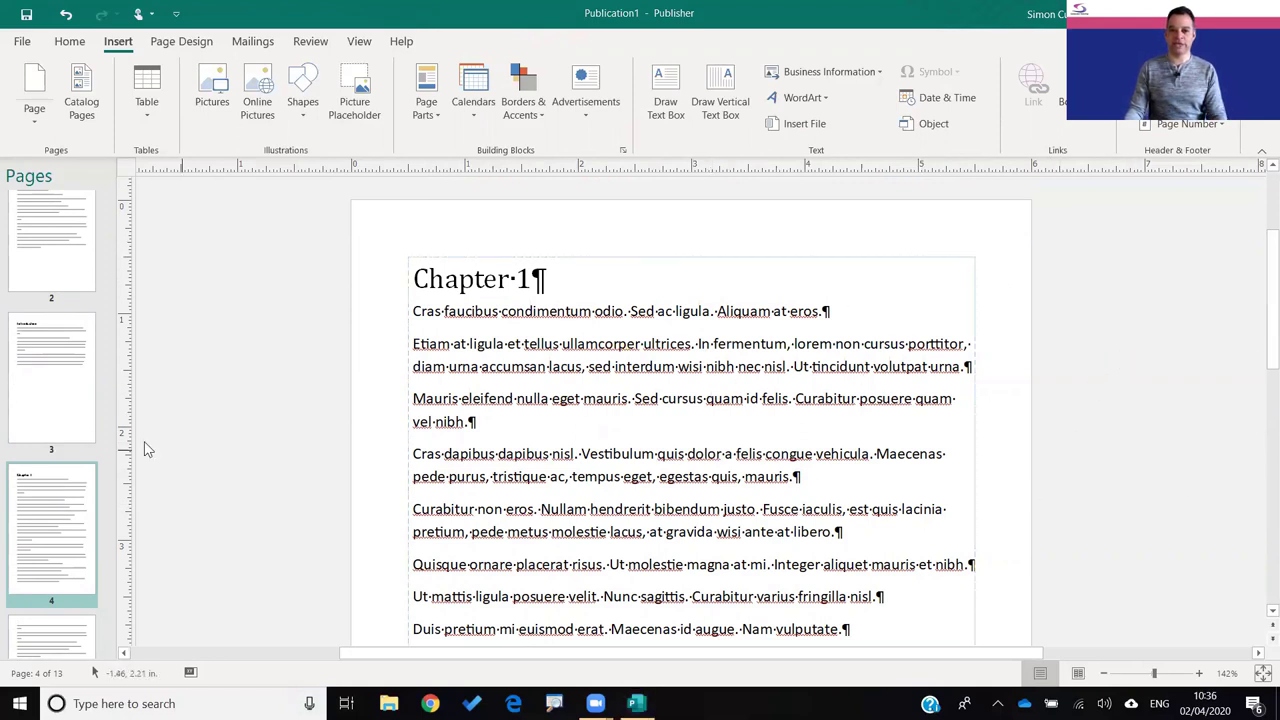
Insert one blank page after page 3, the Introduction page, and return to page 3
click(56, 394)
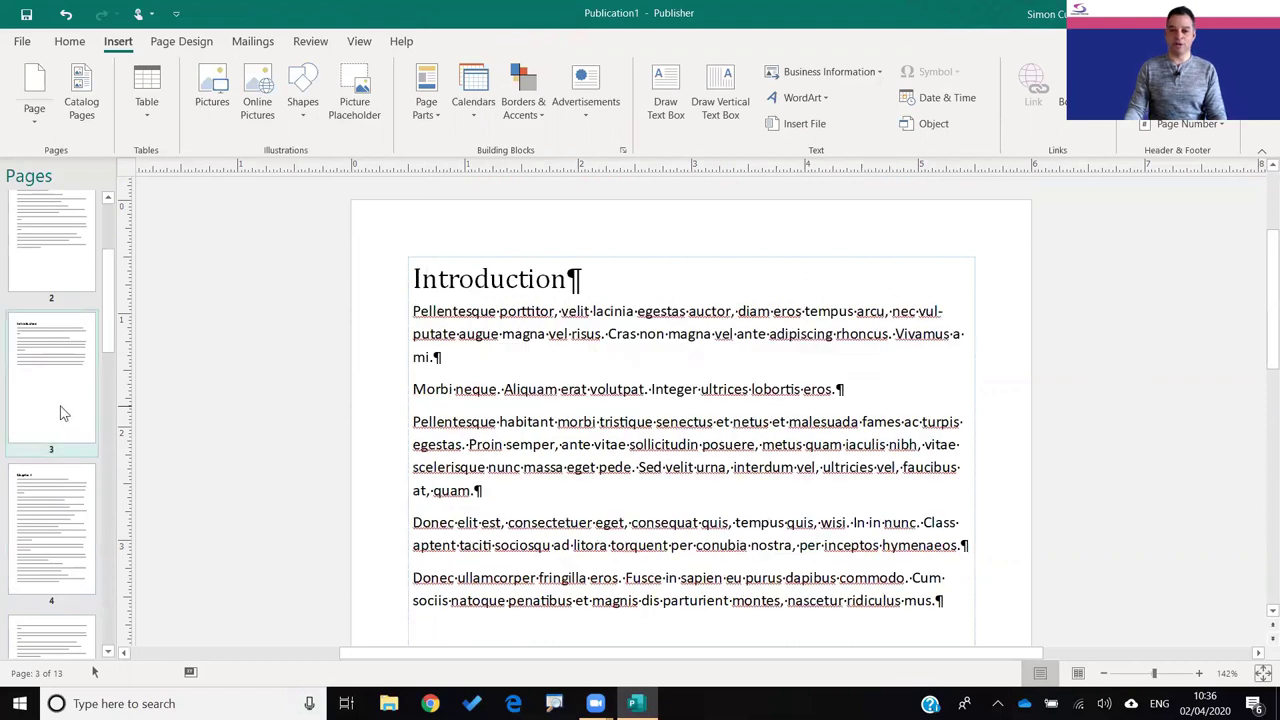
right_click(60, 408)
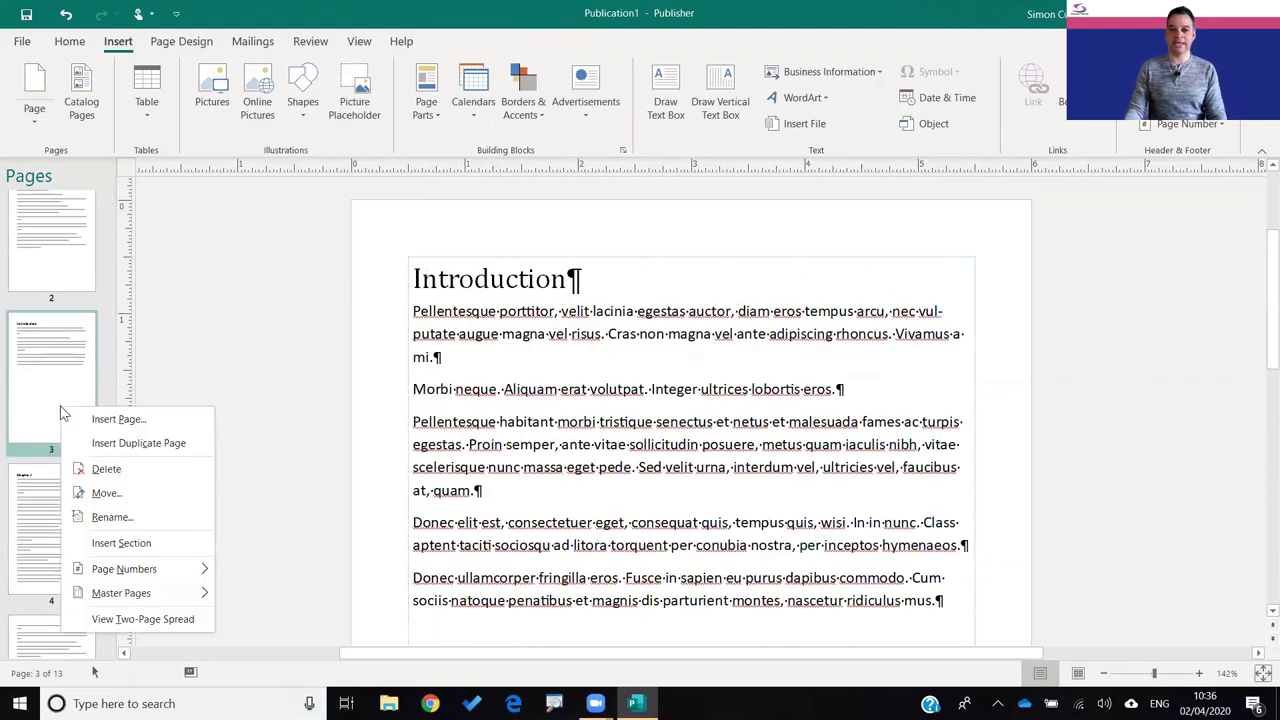
click(133, 424)
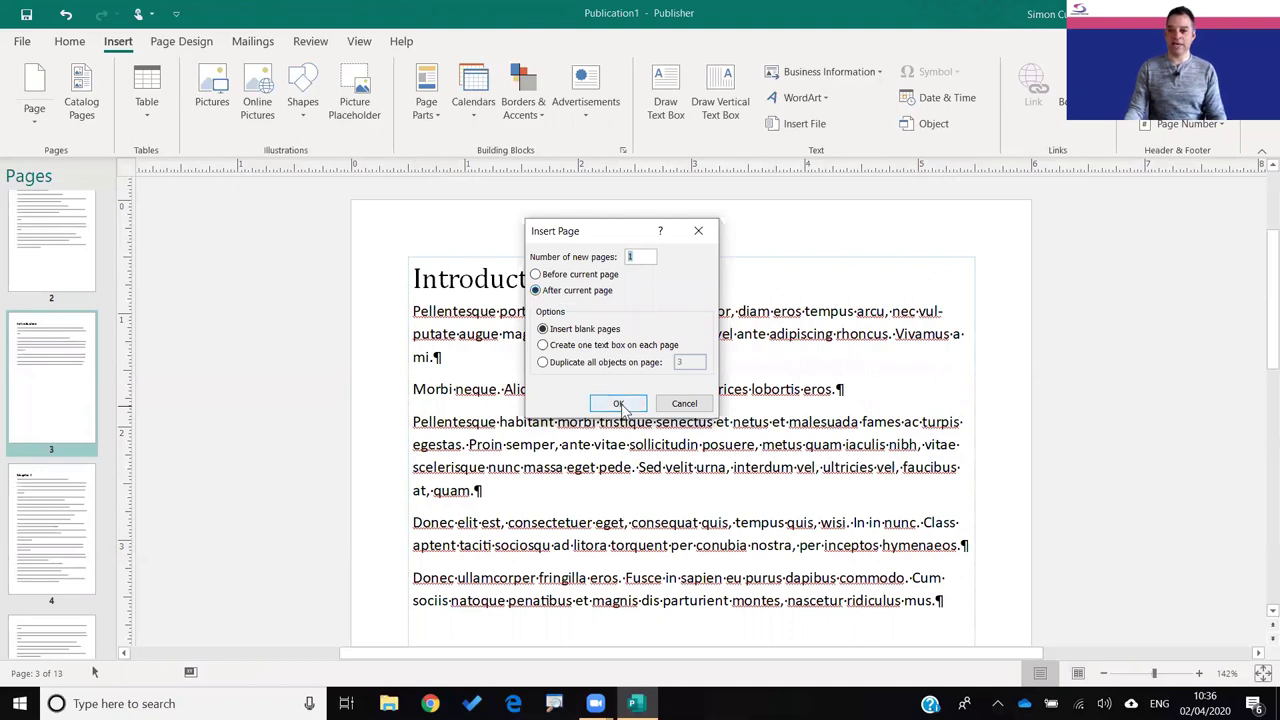
click(619, 404)
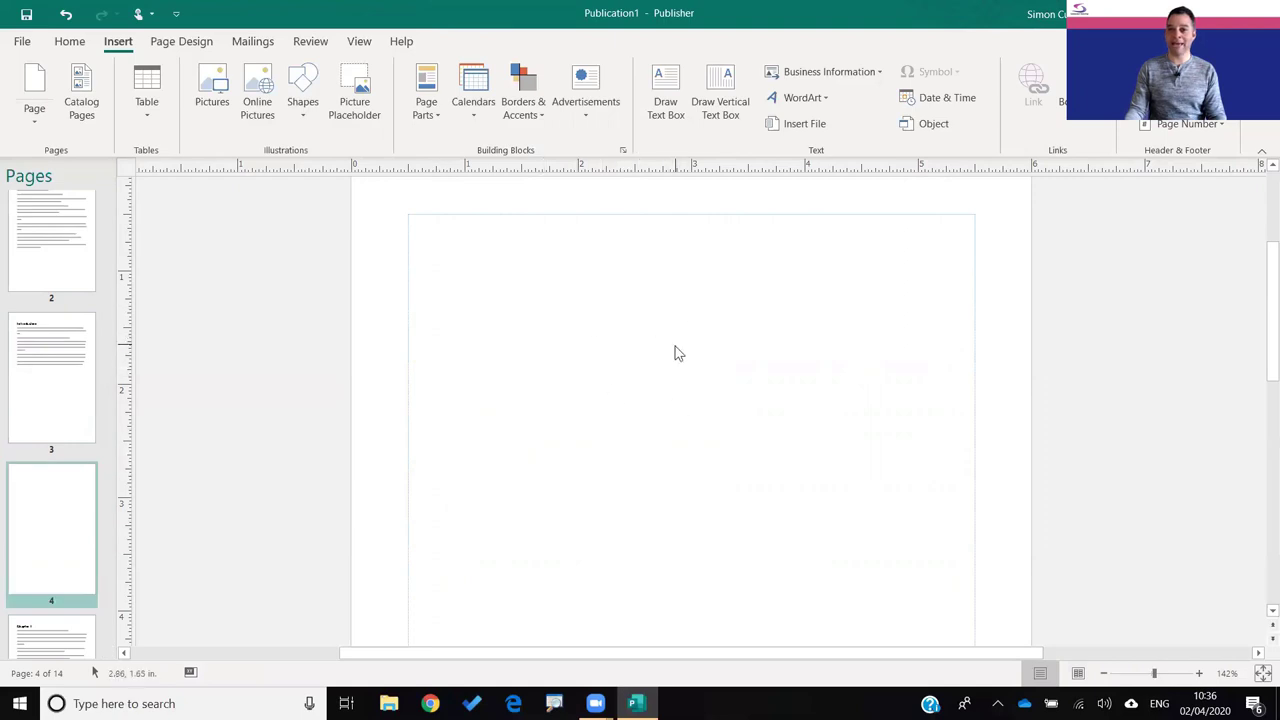
click(56, 400)
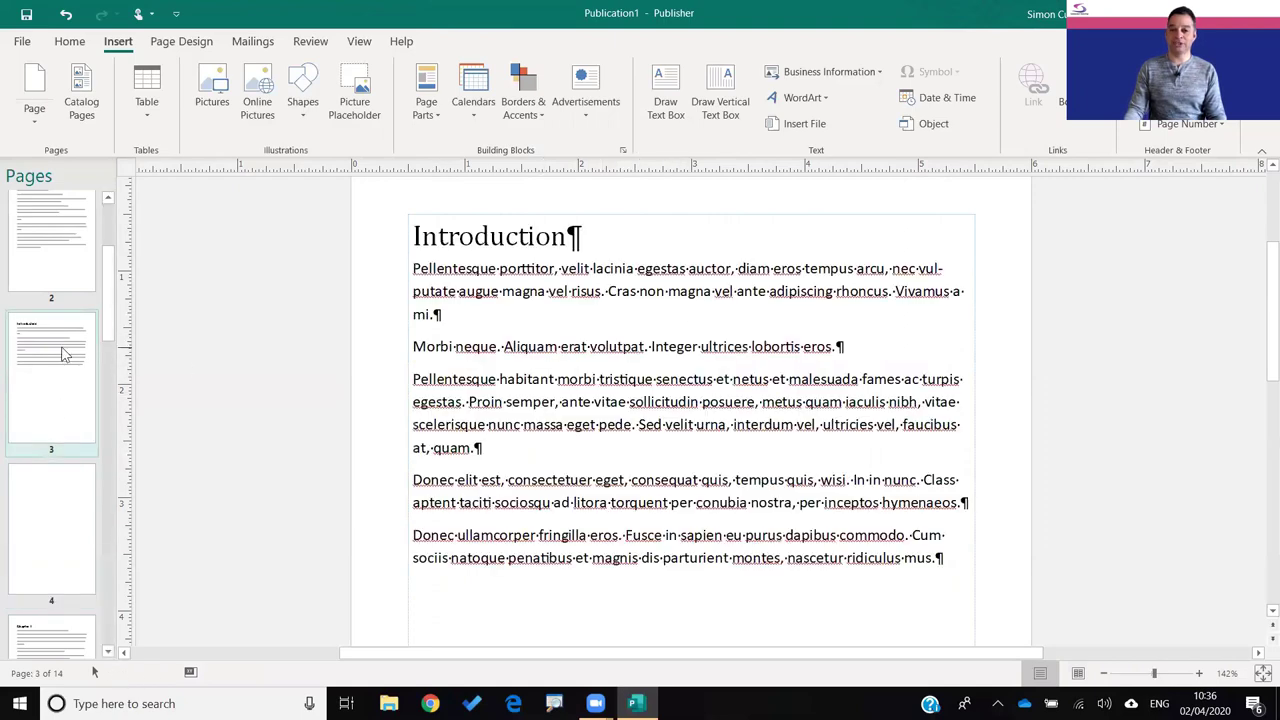
Jump from the Introduction text box on page 3 to the next linked text box, the one holding Chapter 1
click(591, 401)
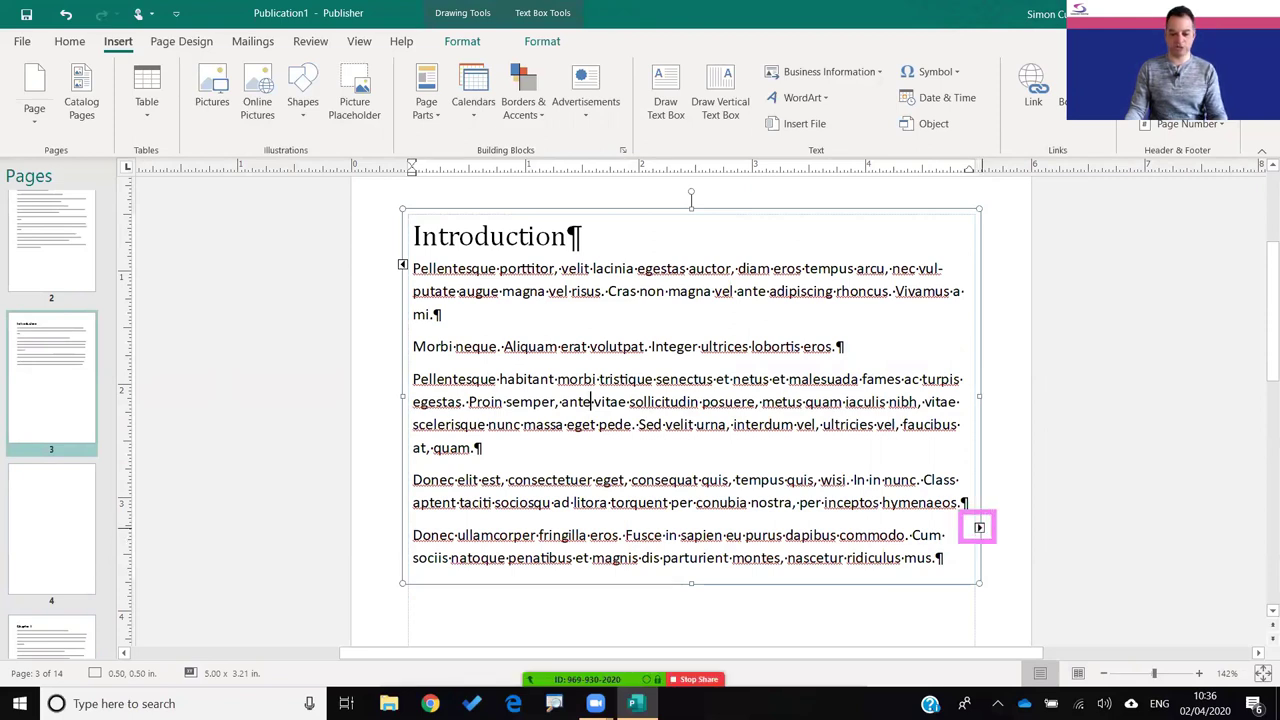
click(980, 530)
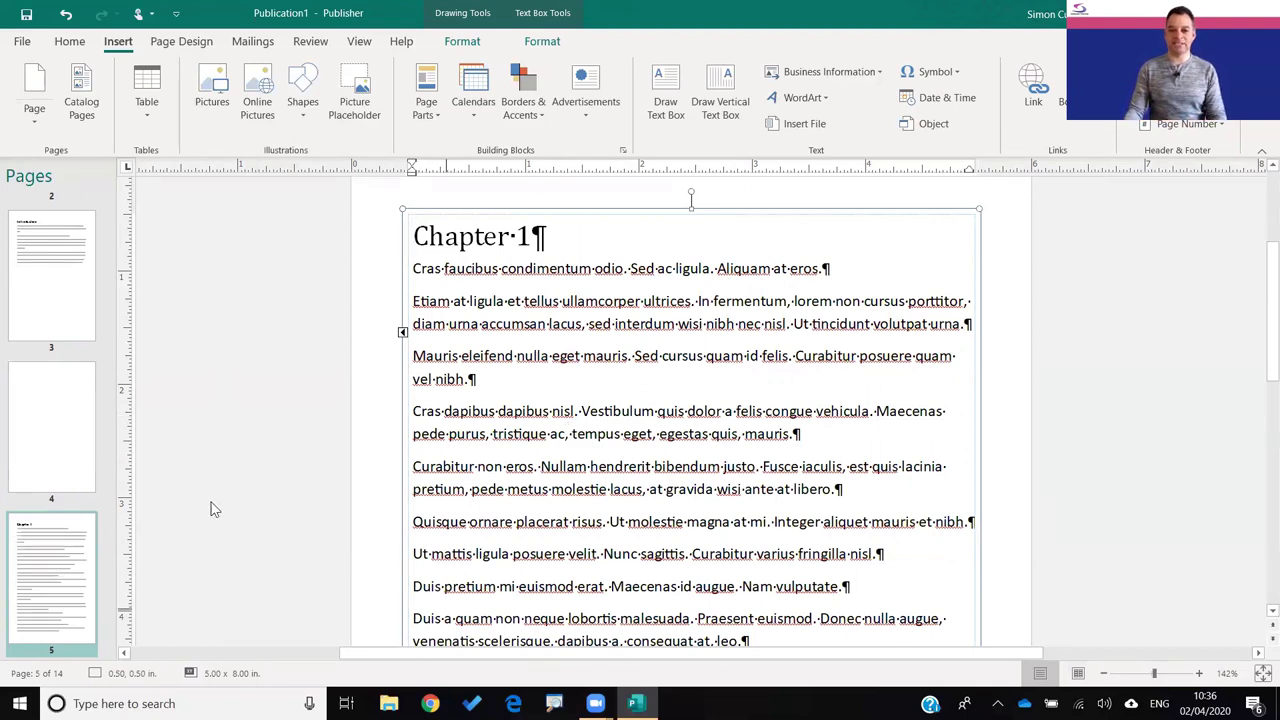
Check the end of the text box on the last page, page 14, and insert one blank page after it
scroll(28, 466, down, 6)
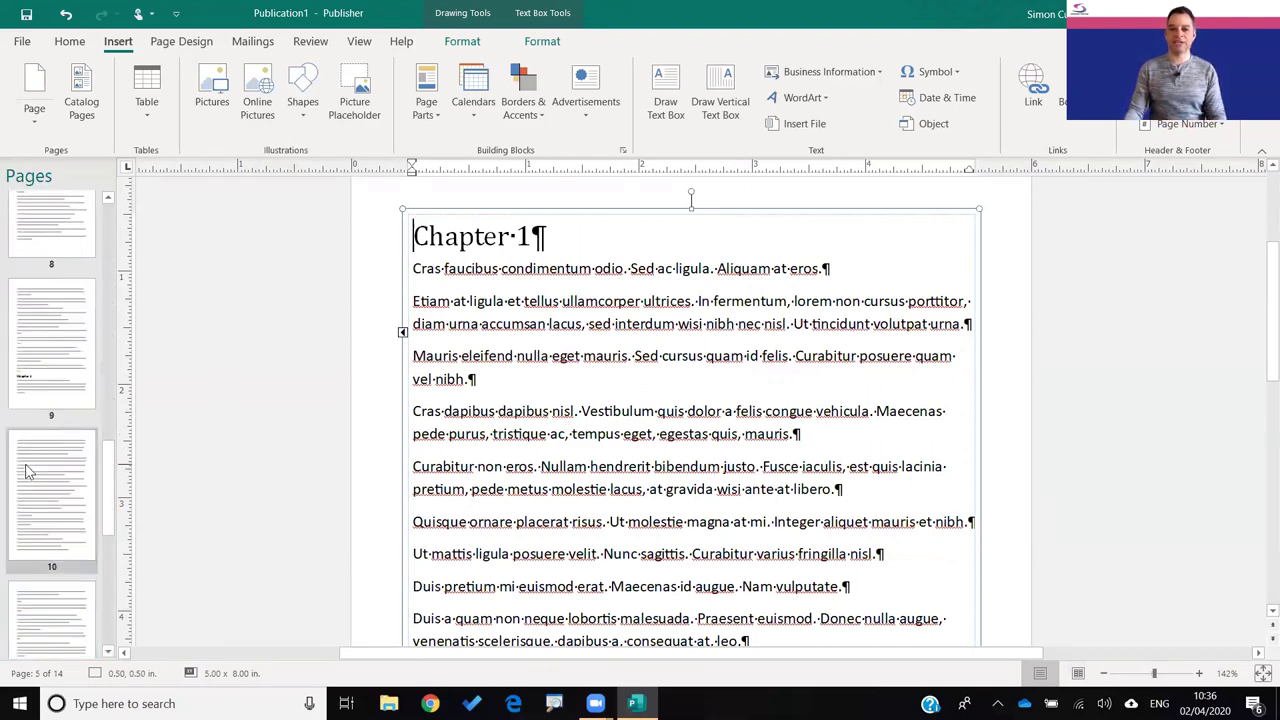
scroll(28, 472, down, 5)
click(52, 560)
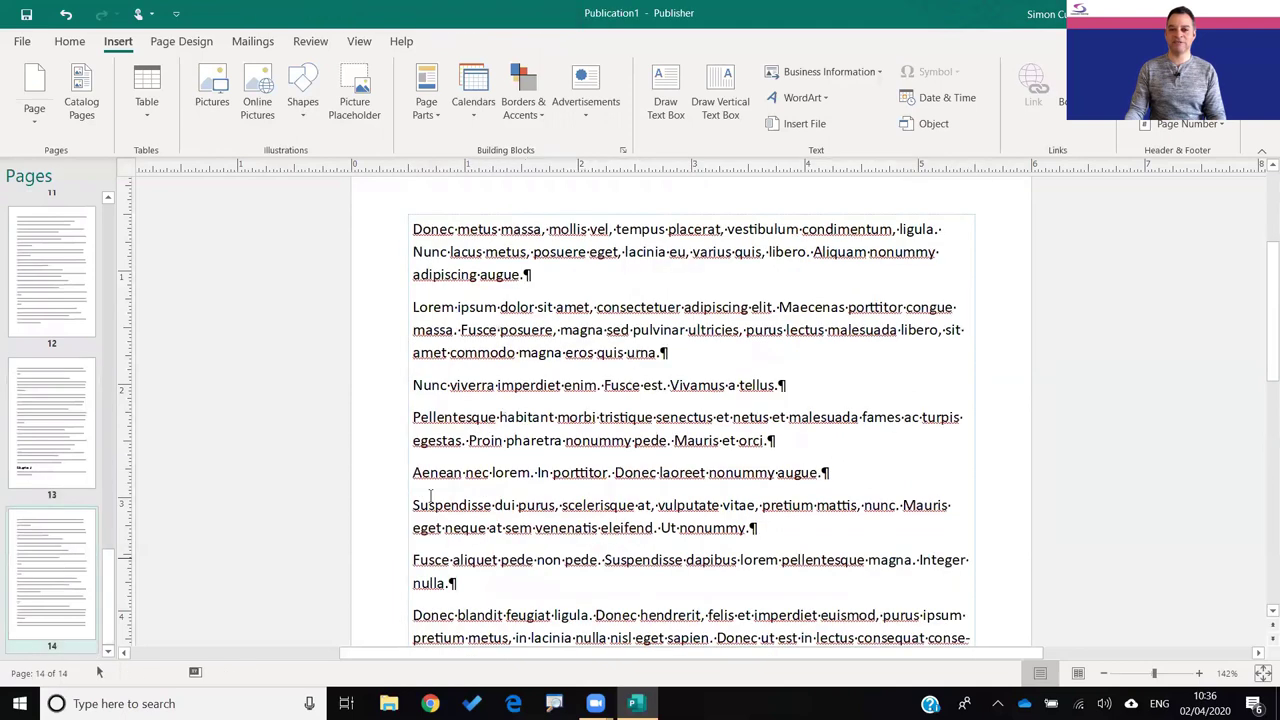
click(552, 480)
scroll(553, 480, down, 5)
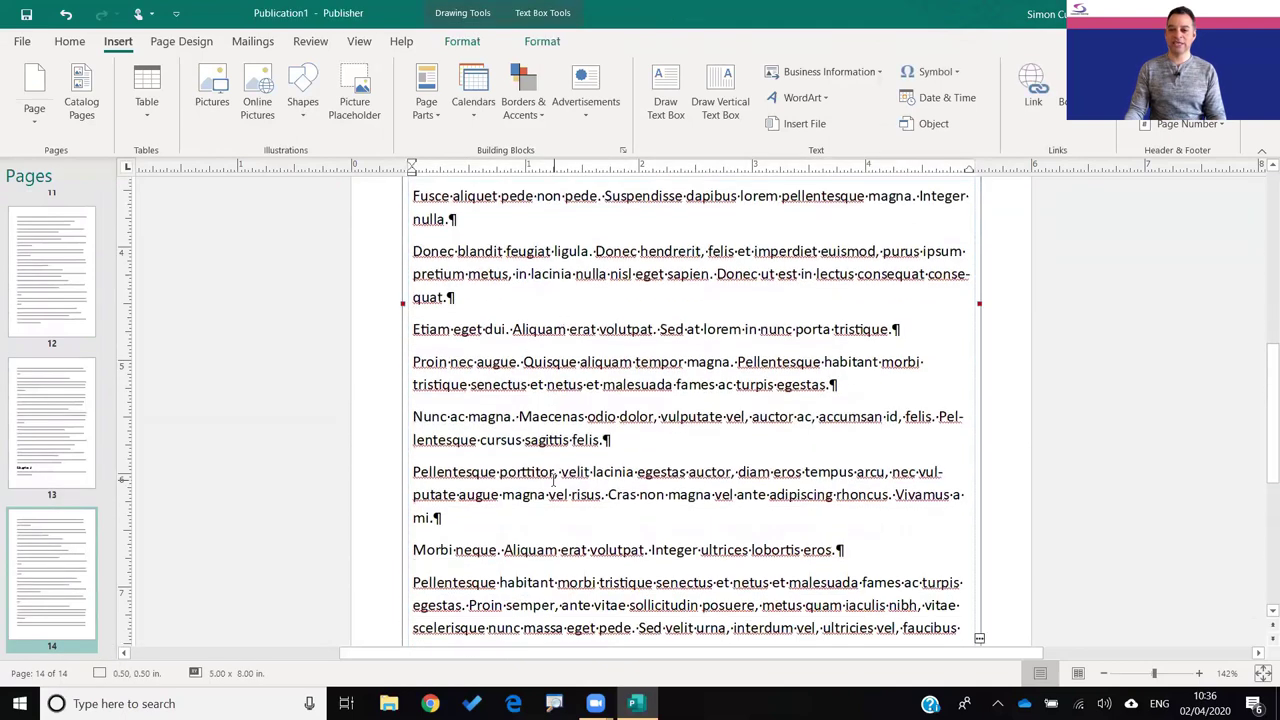
scroll(553, 480, down, 3)
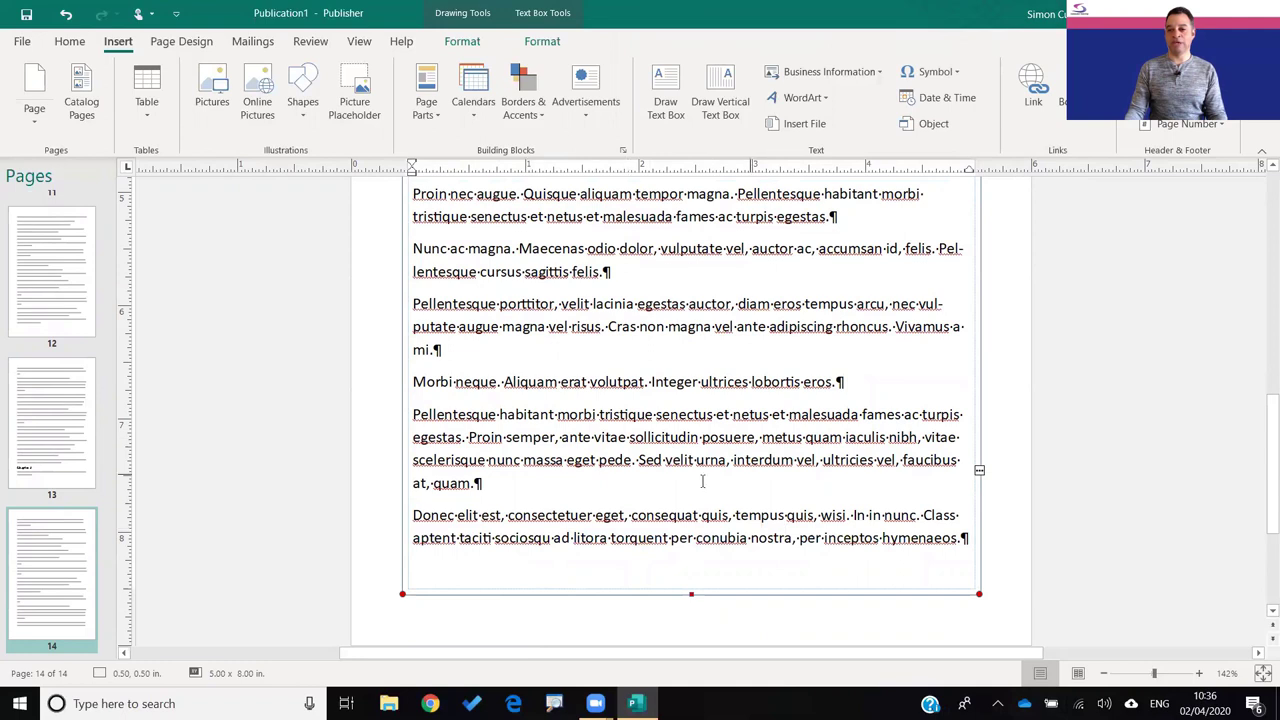
right_click(62, 590)
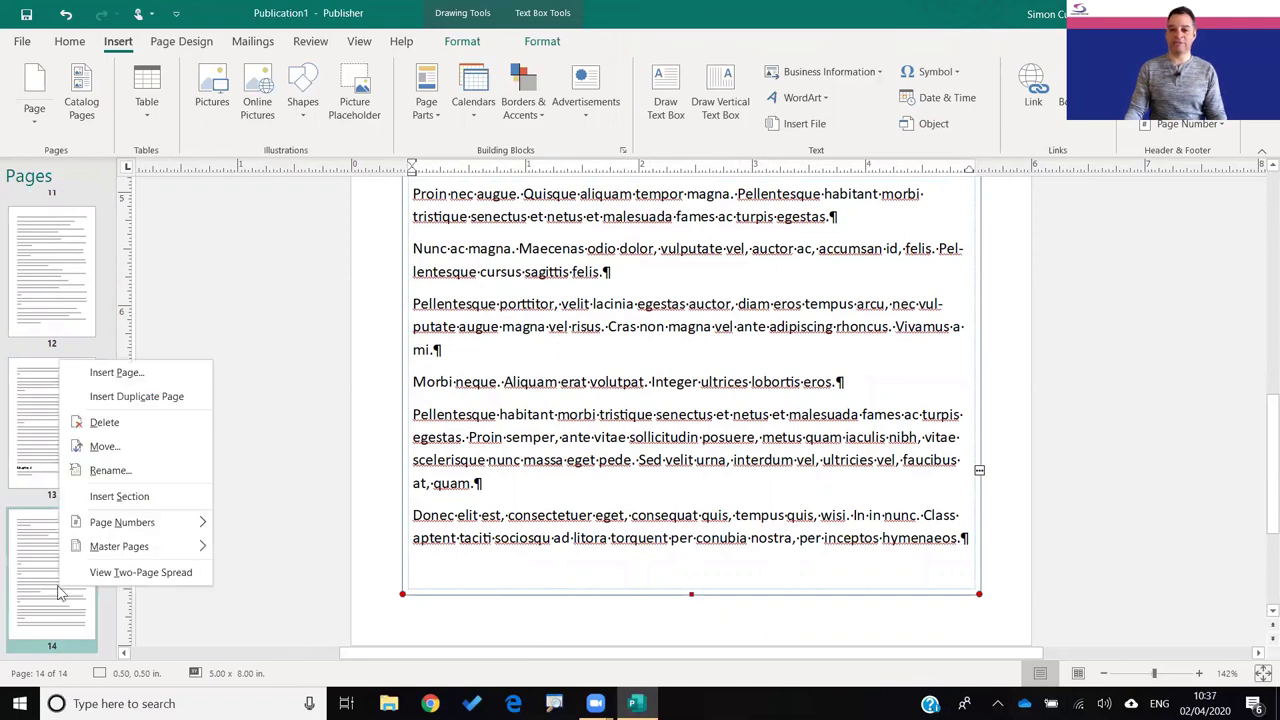
click(117, 374)
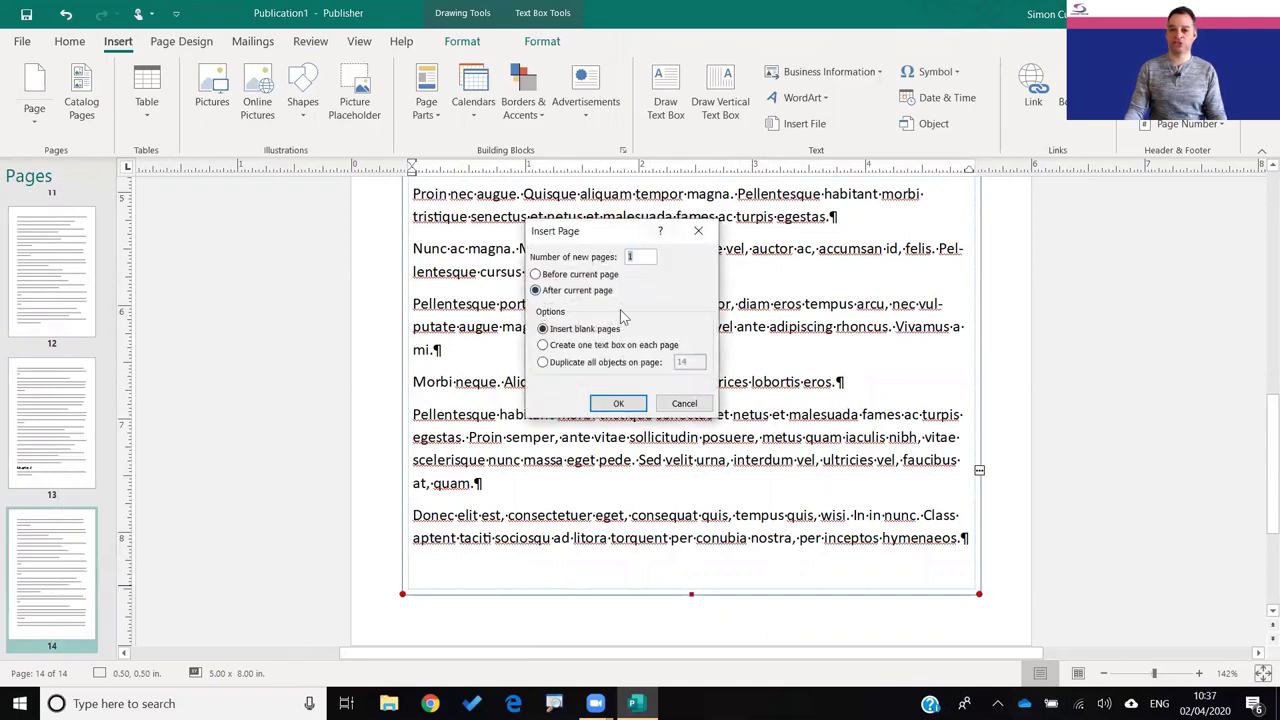
click(618, 405)
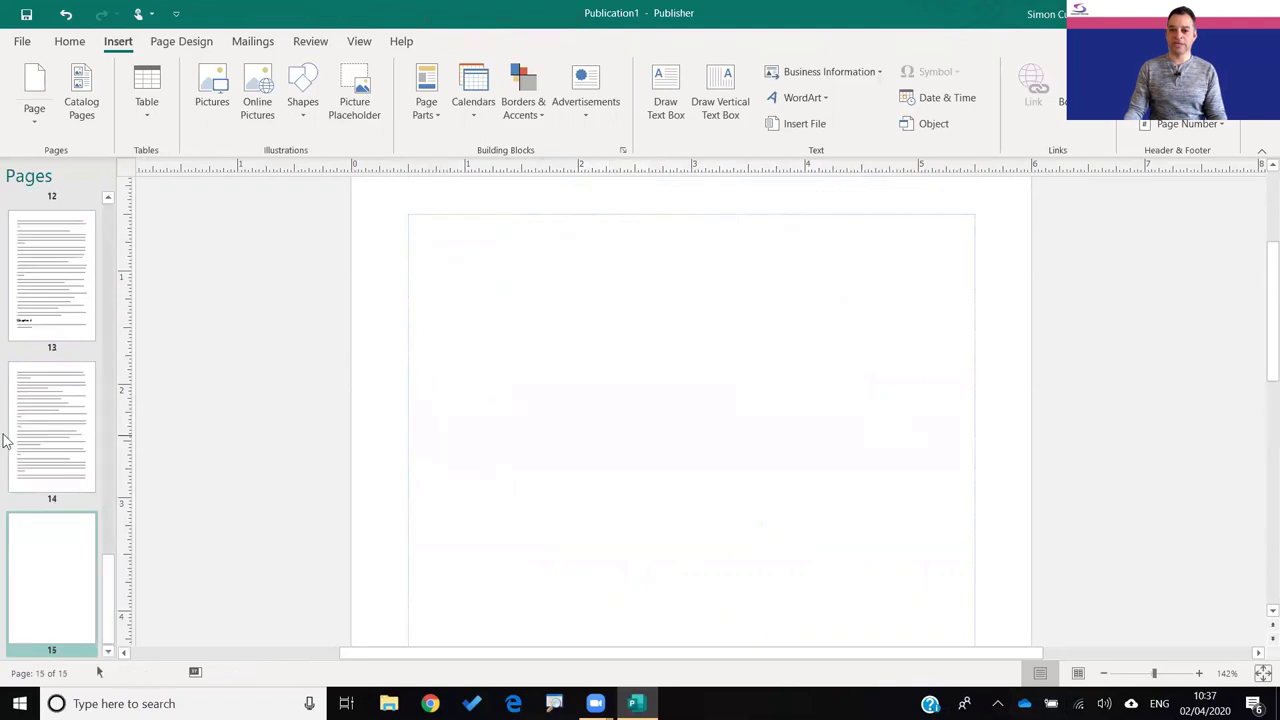
Pour page 14's overflow text into a new linked text box near the upper-left margin corner of page 15
click(50, 438)
click(638, 452)
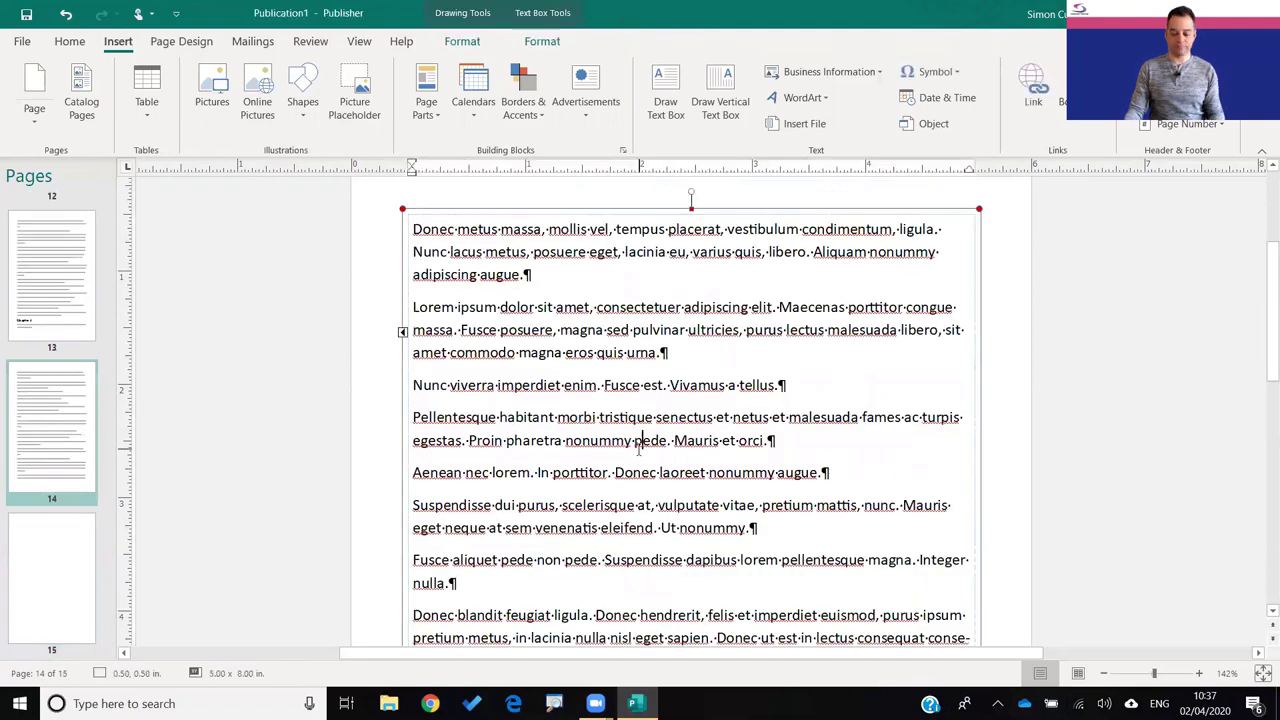
scroll(638, 452, down, 5)
scroll(638, 452, down, 3)
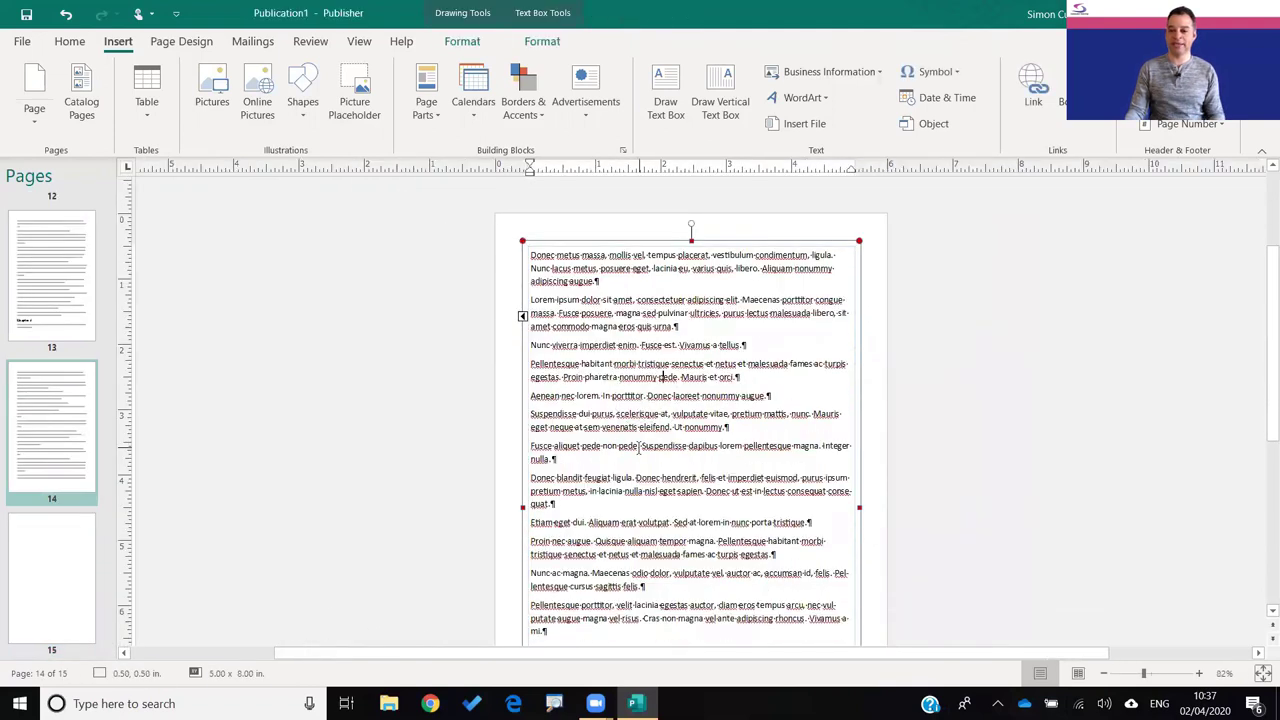
scroll(843, 583, down, 2)
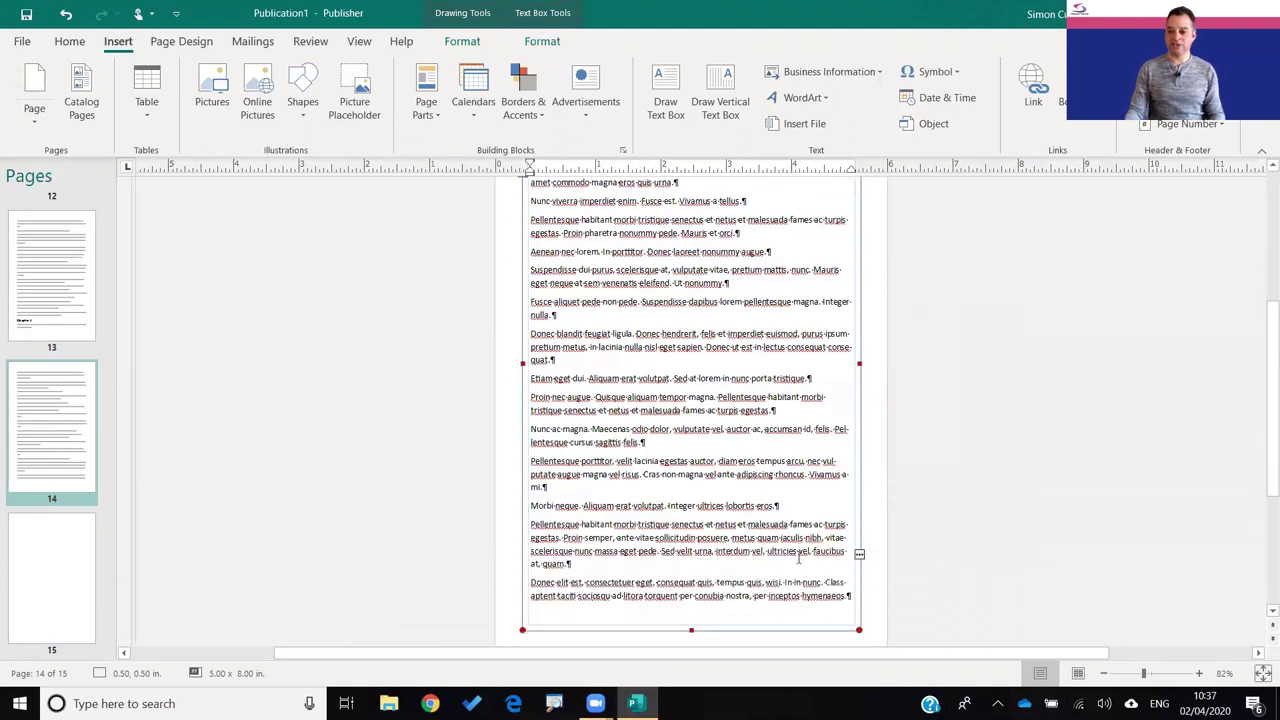
scroll(866, 534, up, 8)
scroll(869, 537, down, 5)
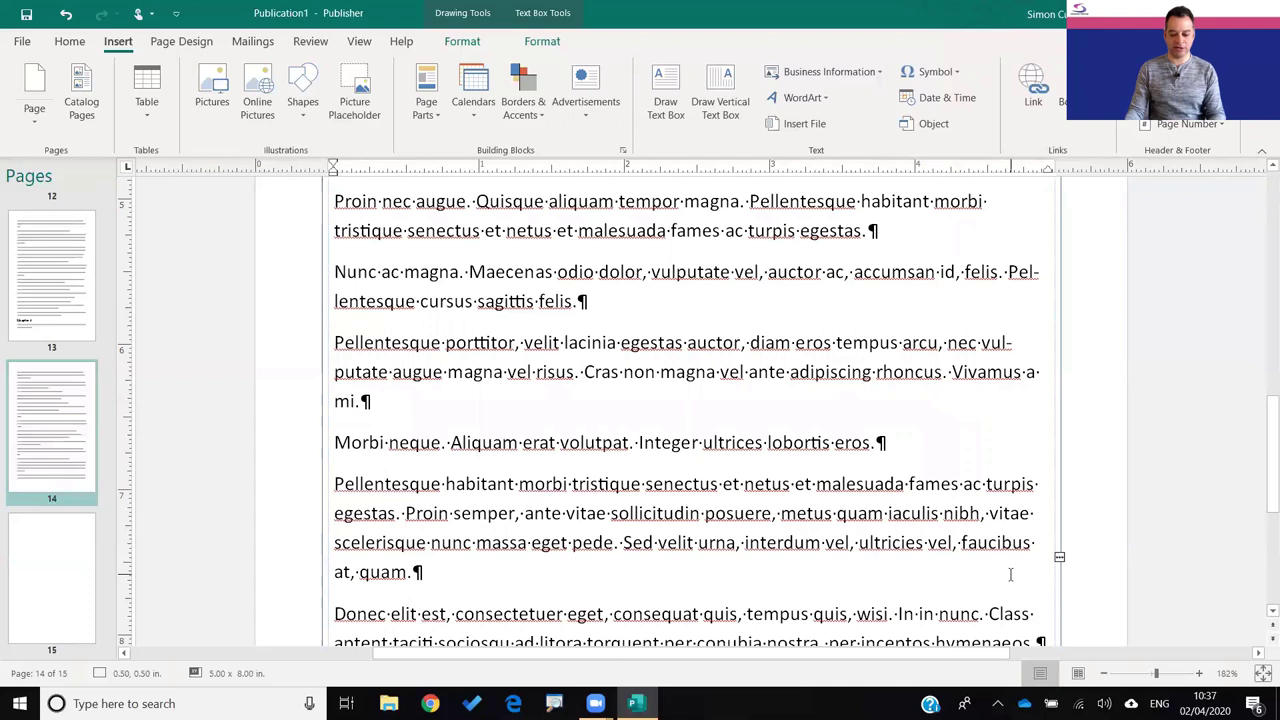
click(1059, 556)
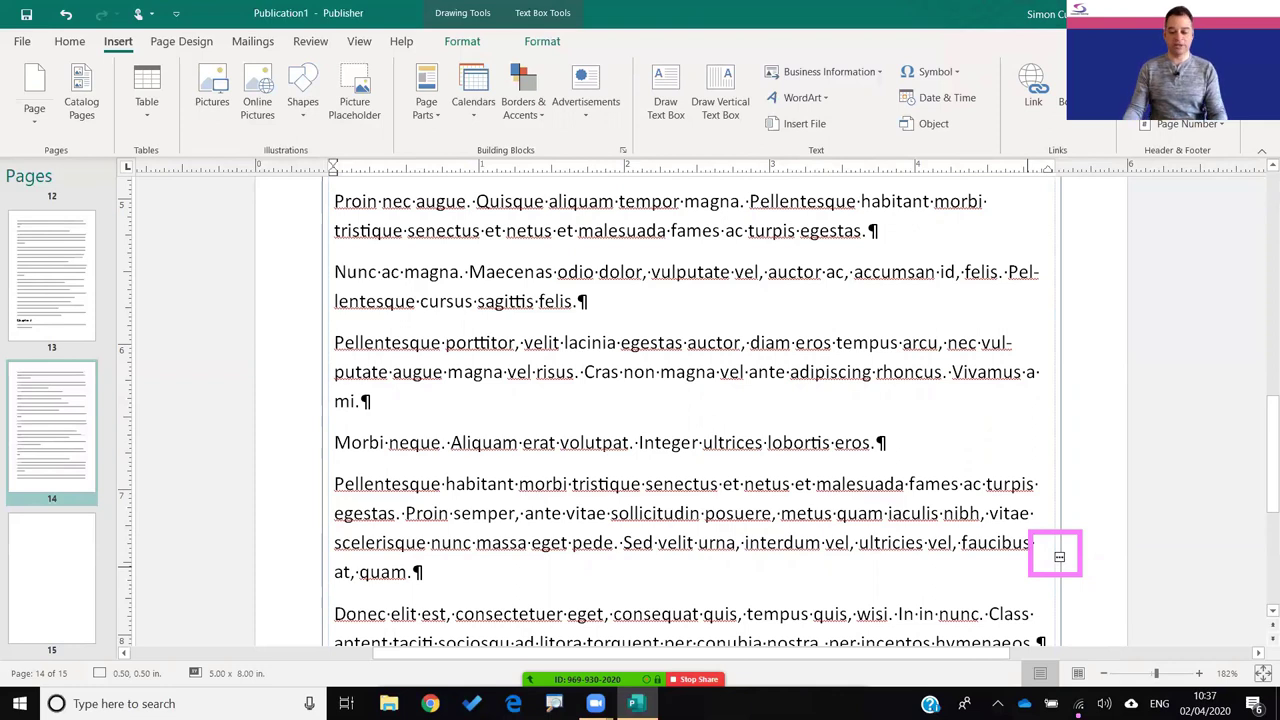
click(1059, 563)
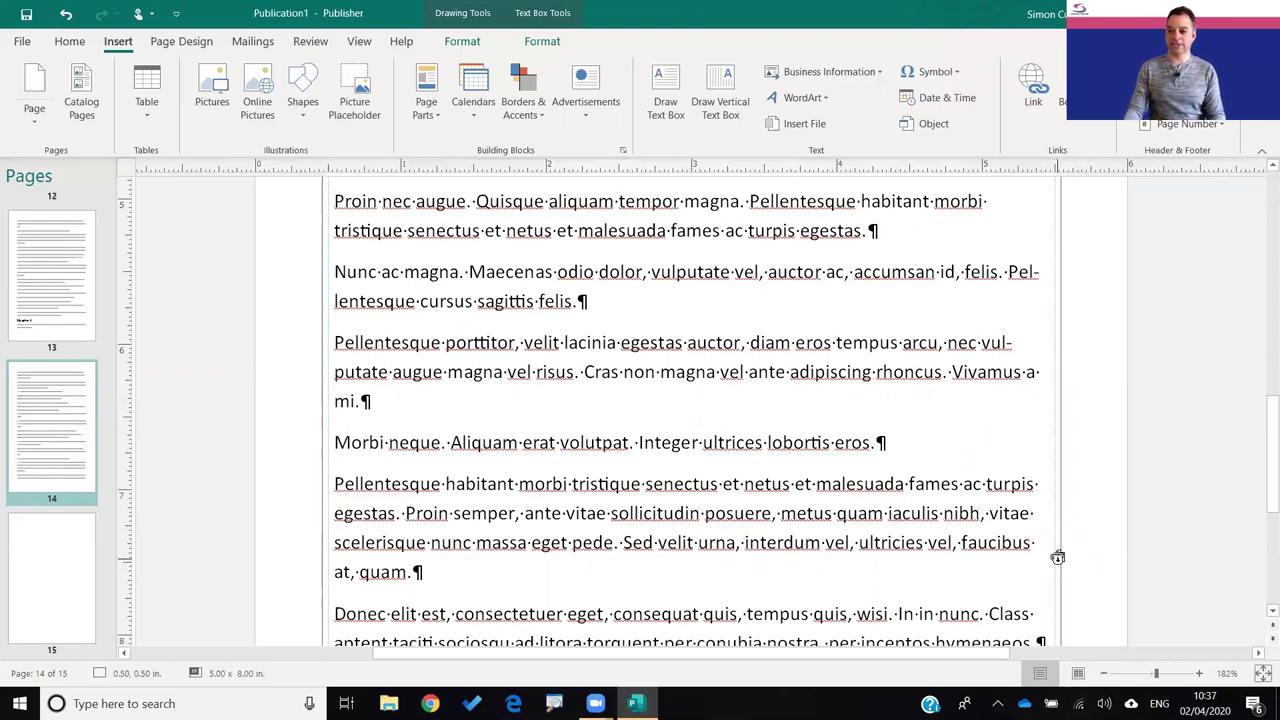
click(43, 594)
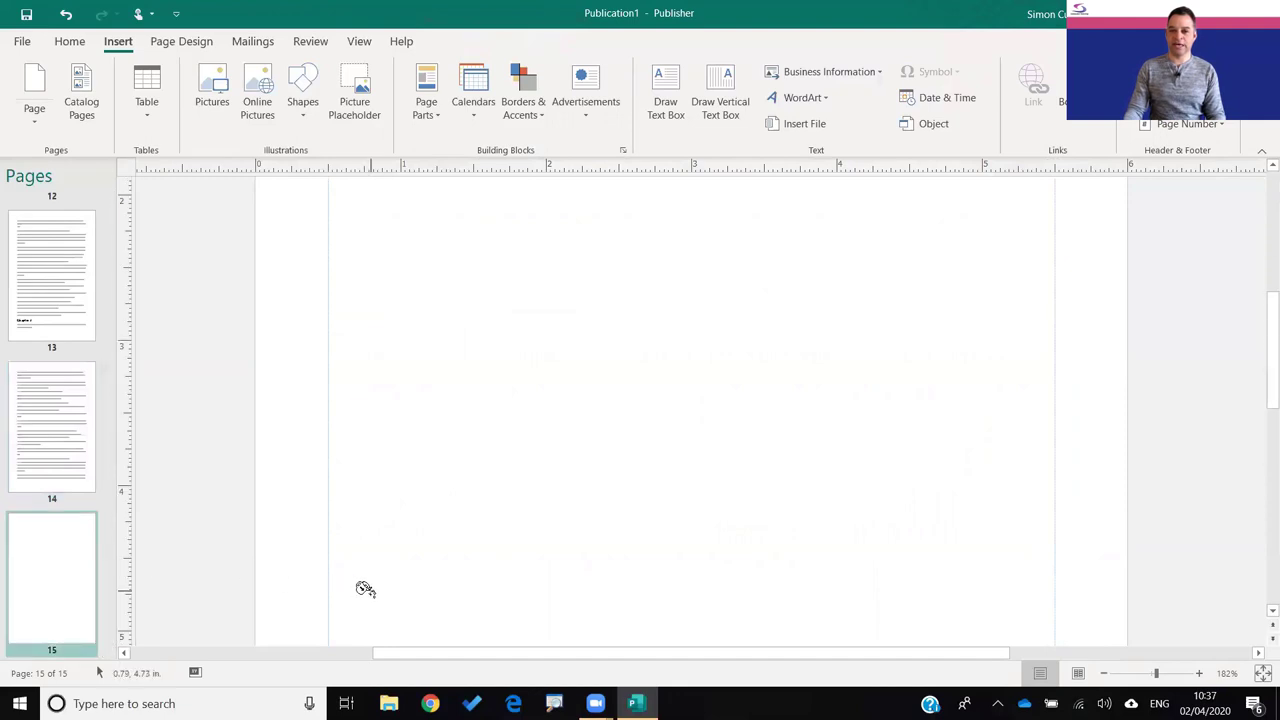
scroll(365, 588, up, 5)
click(343, 416)
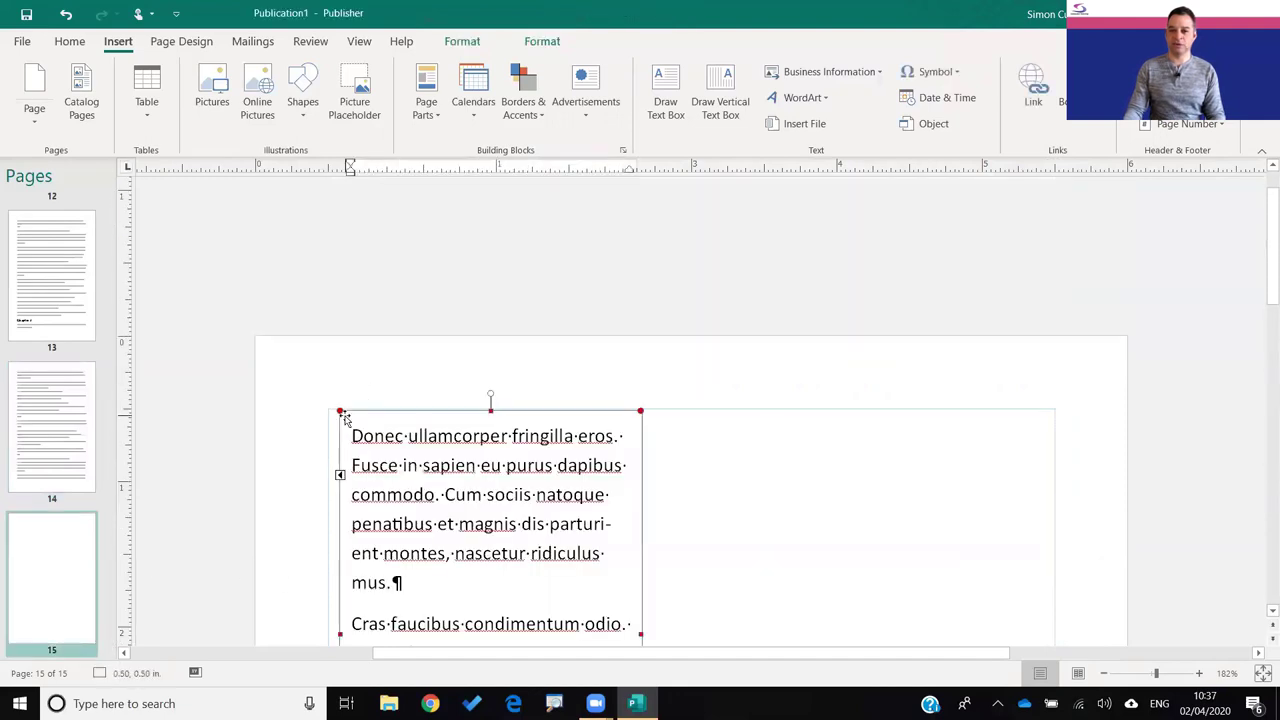
Widen page 15's text box to about 4.98 inches so that it spans both side margins
scroll(592, 524, down, 4)
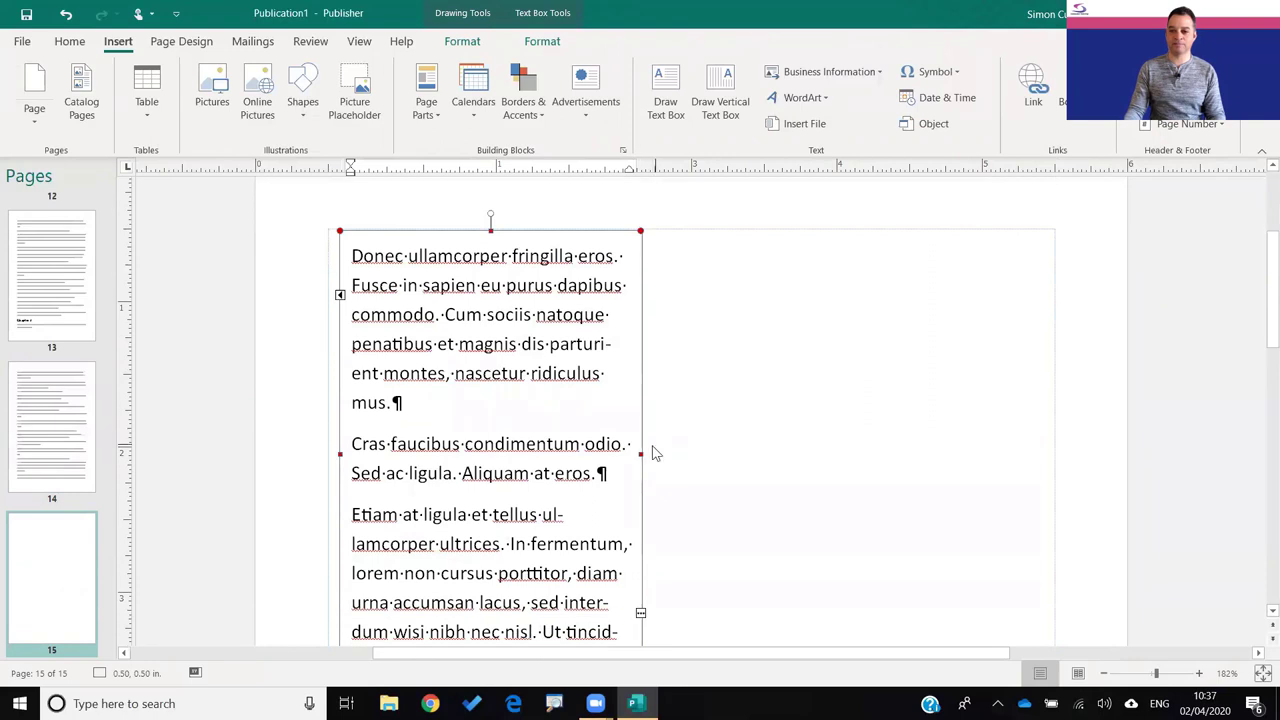
drag(640, 453, 730, 515)
drag(915, 469, 1062, 440)
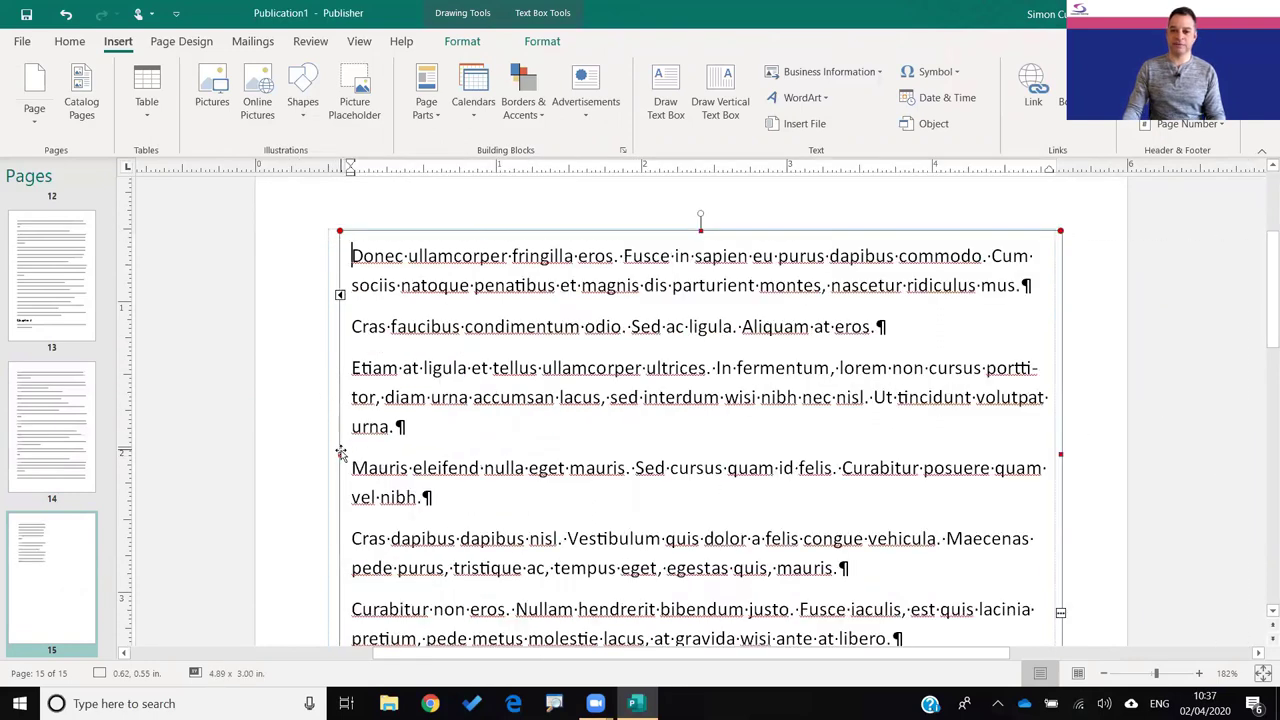
drag(340, 453, 326, 453)
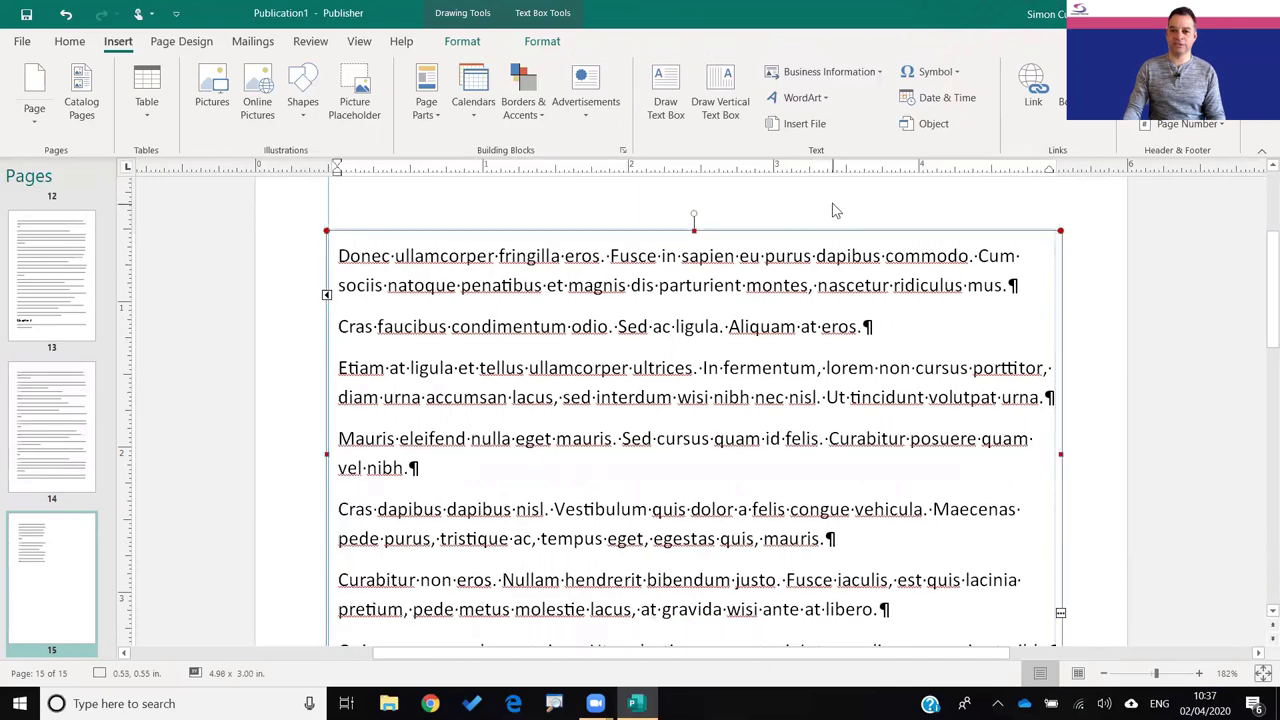
Extend page 15's text box down to the bottom margin, making it about 7.92 inches high
scroll(663, 484, down, 5)
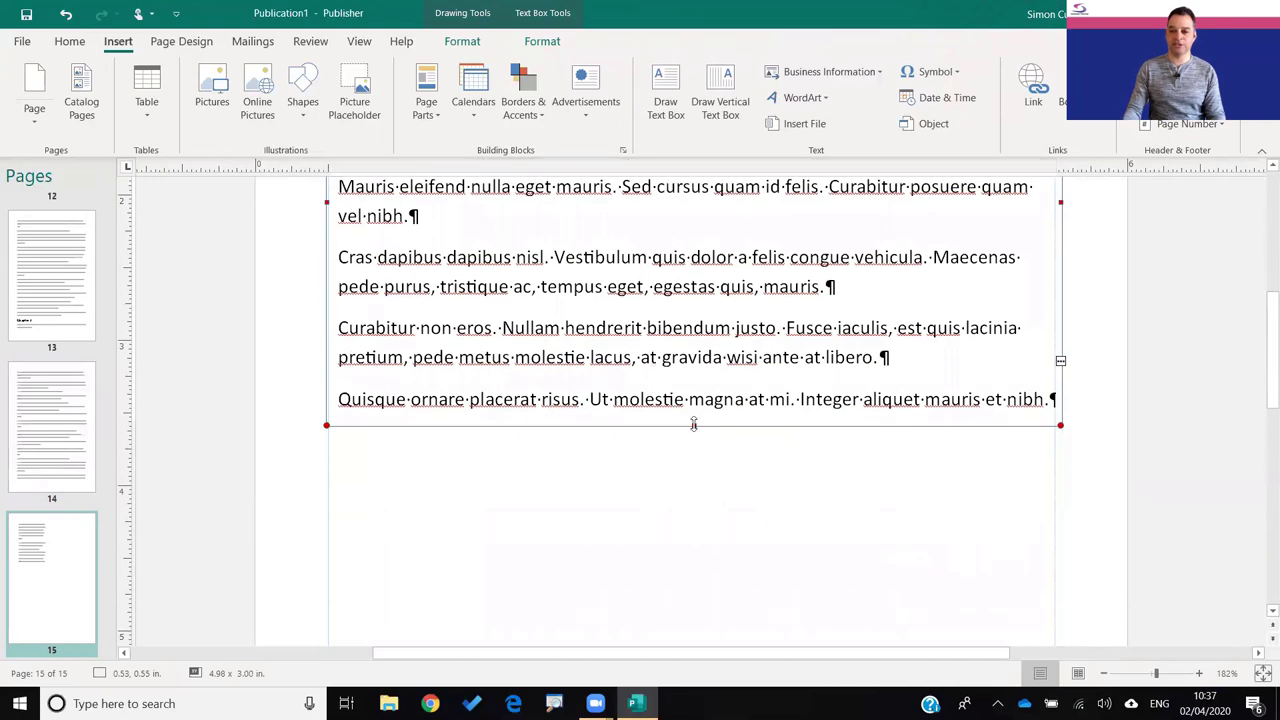
click(697, 432)
click(697, 425)
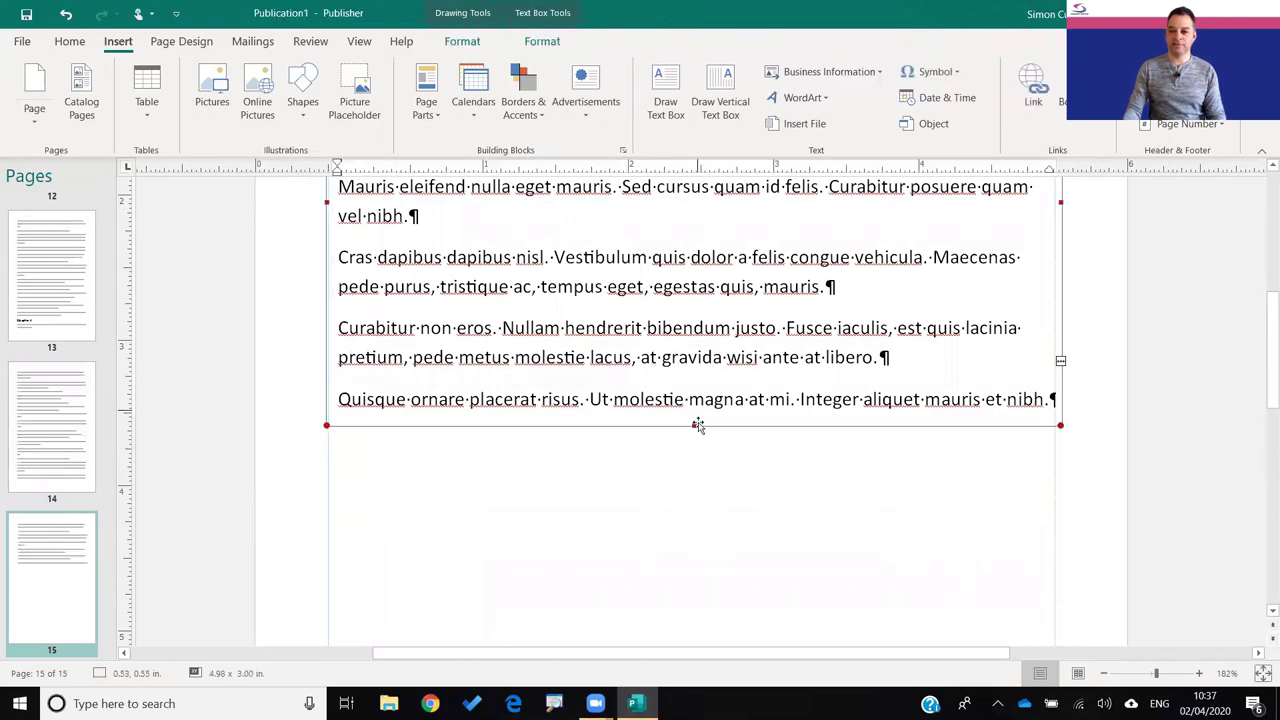
drag(695, 426, 695, 609)
scroll(728, 480, down, 4)
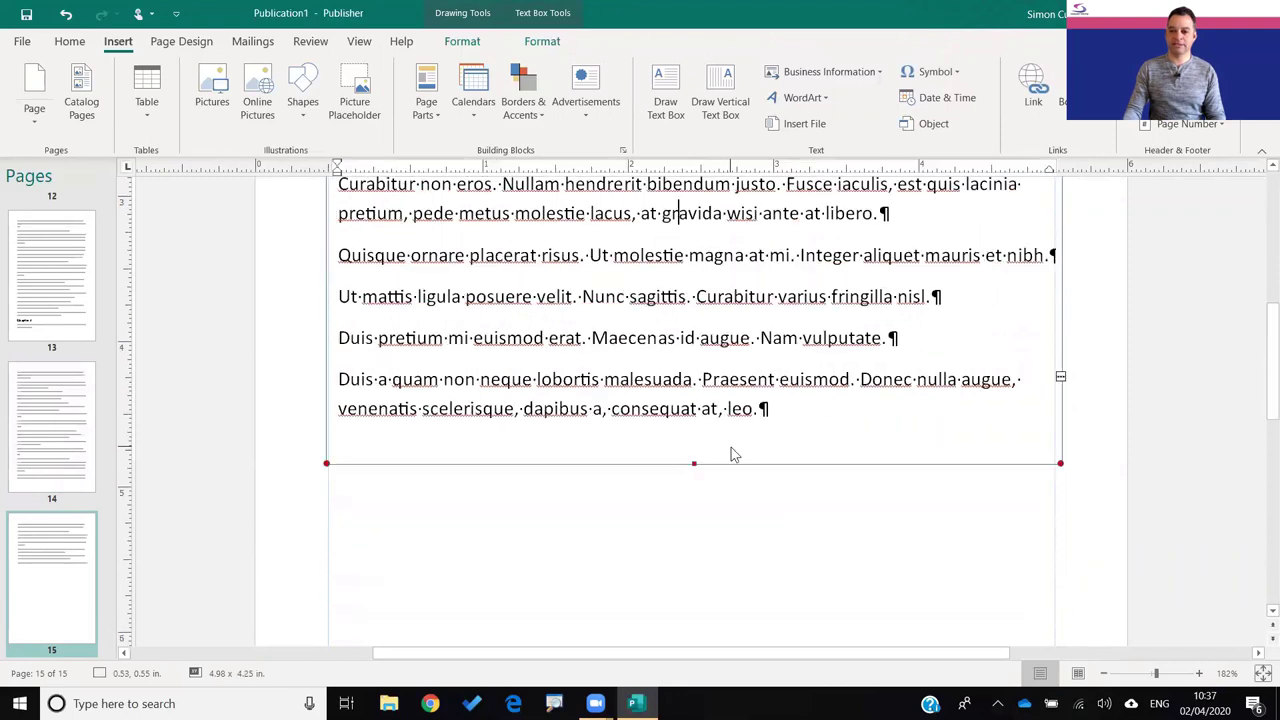
drag(692, 393, 705, 574)
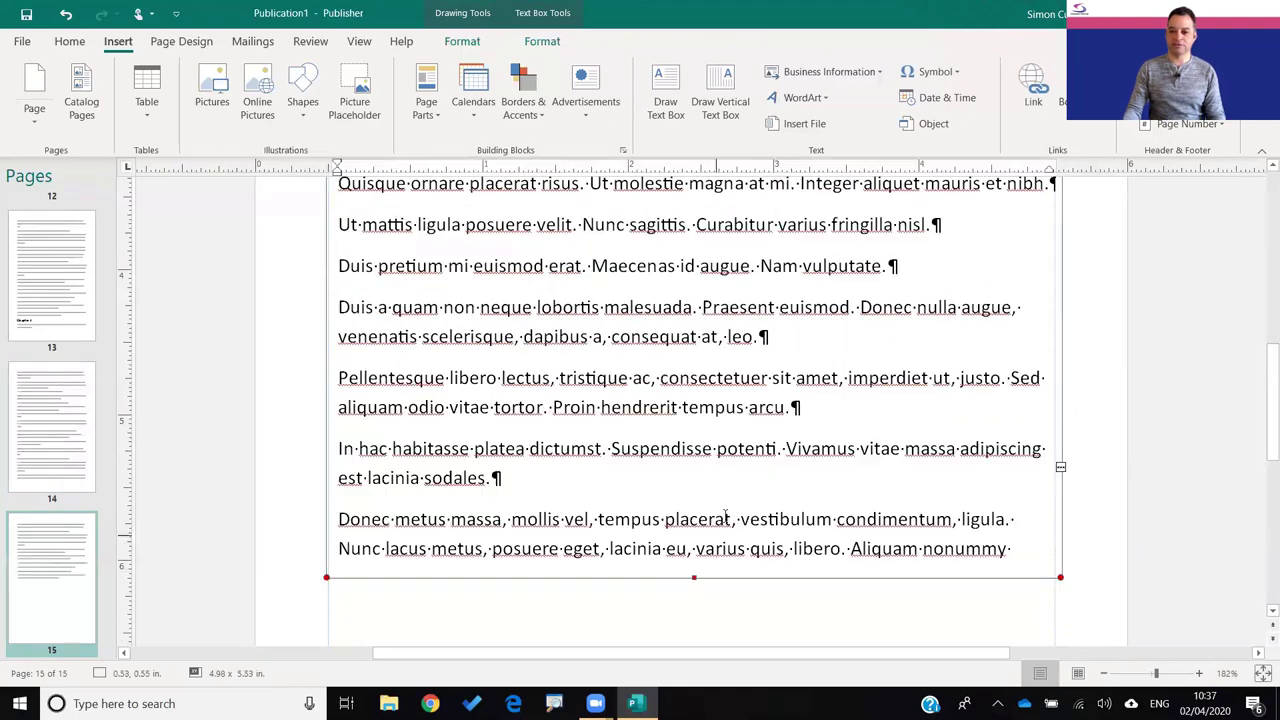
scroll(737, 497, down, 3)
drag(694, 361, 673, 495)
scroll(680, 463, down, 3)
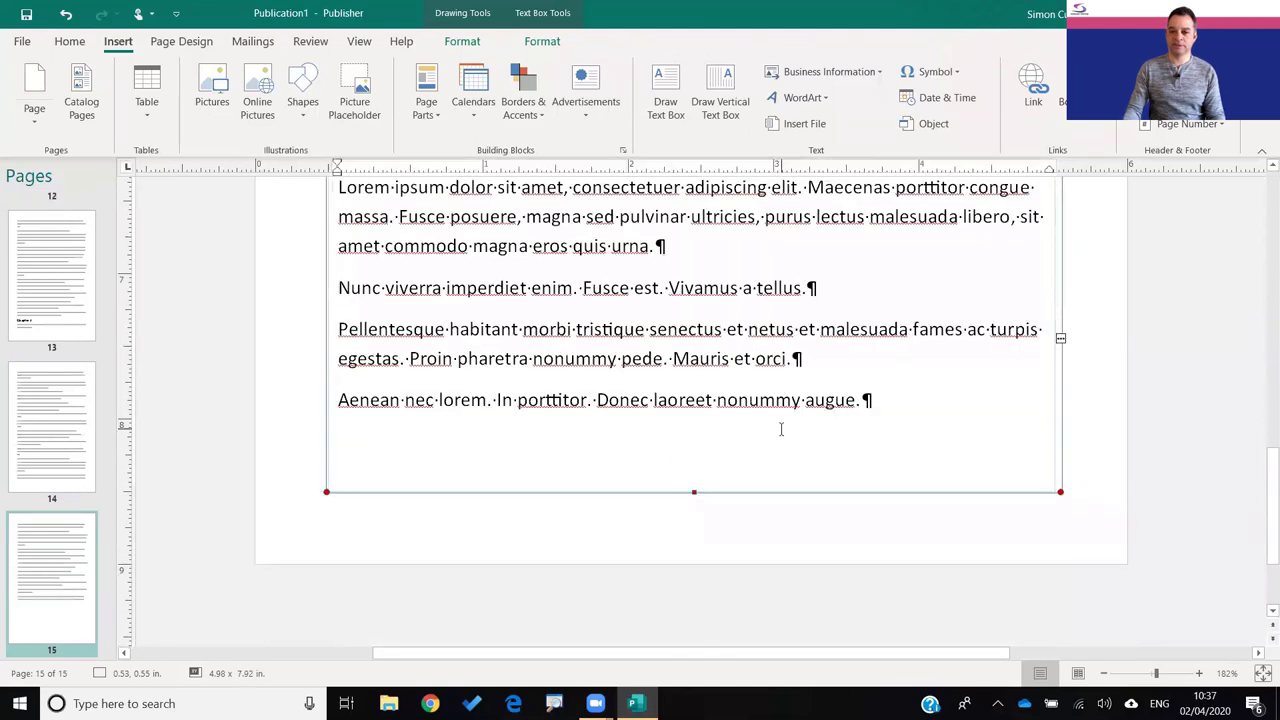
scroll(506, 463, down, 3)
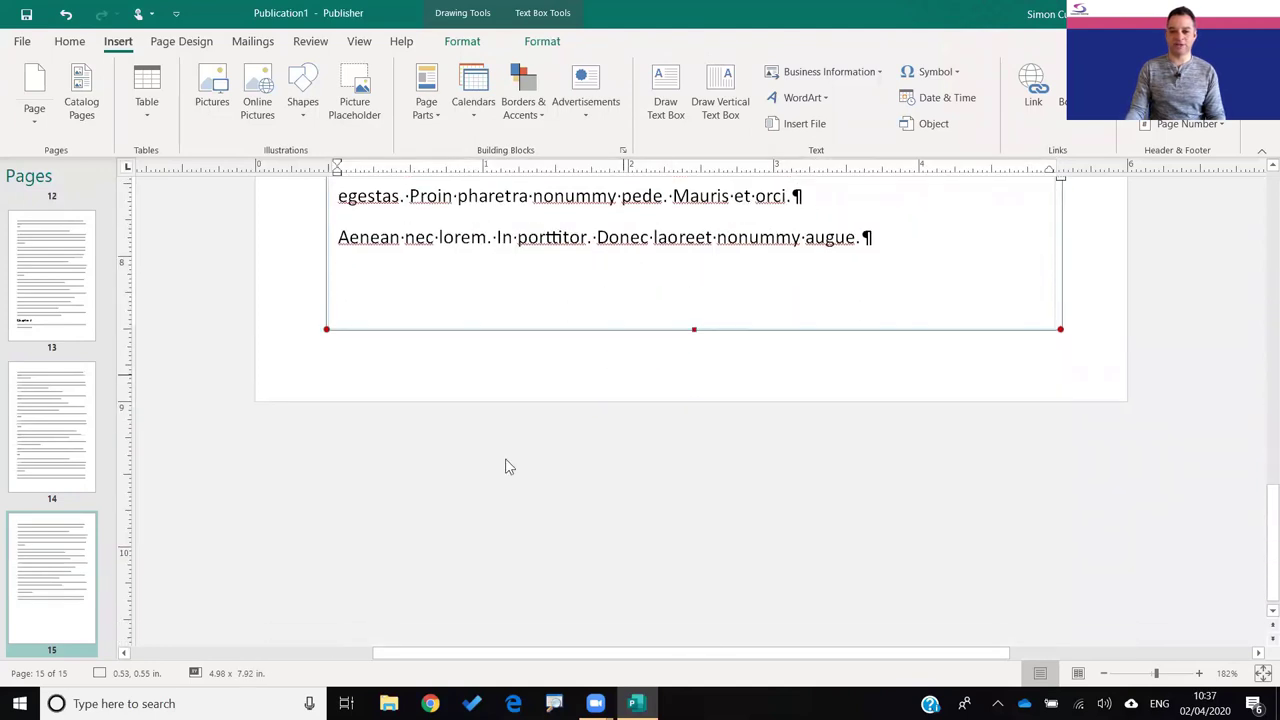
Insert one blank page after page 15
click(53, 578)
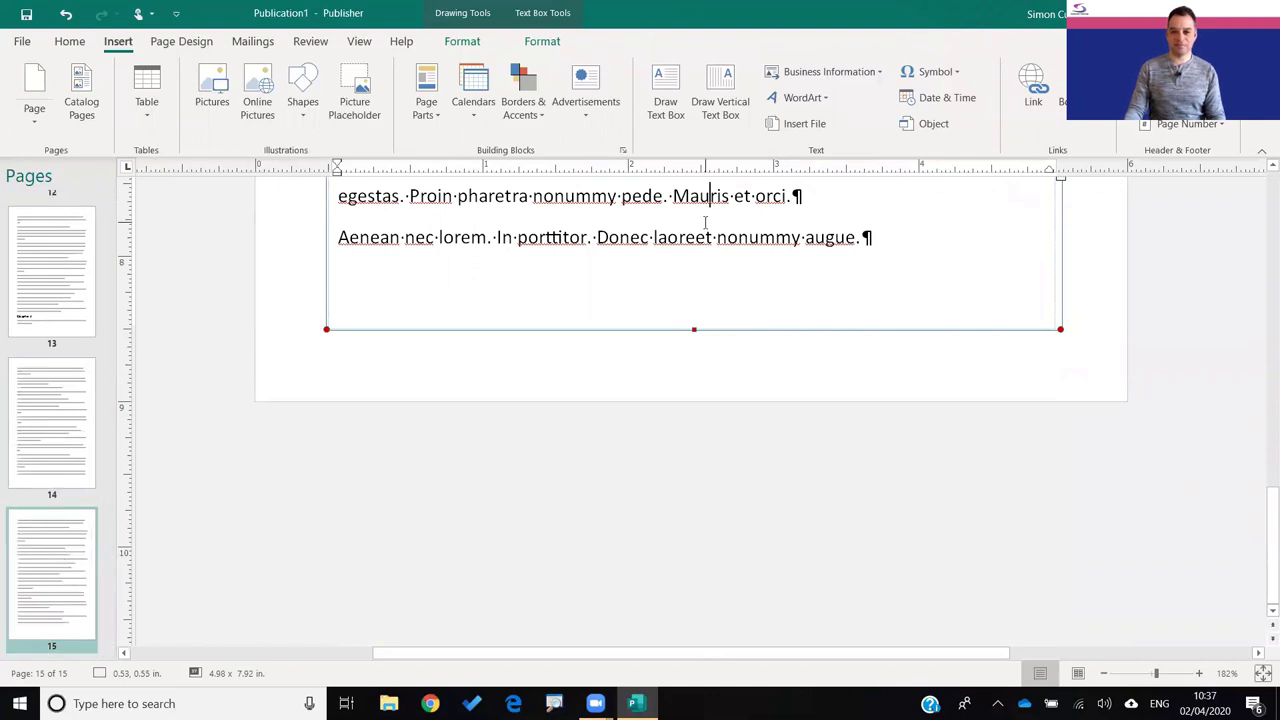
right_click(50, 570)
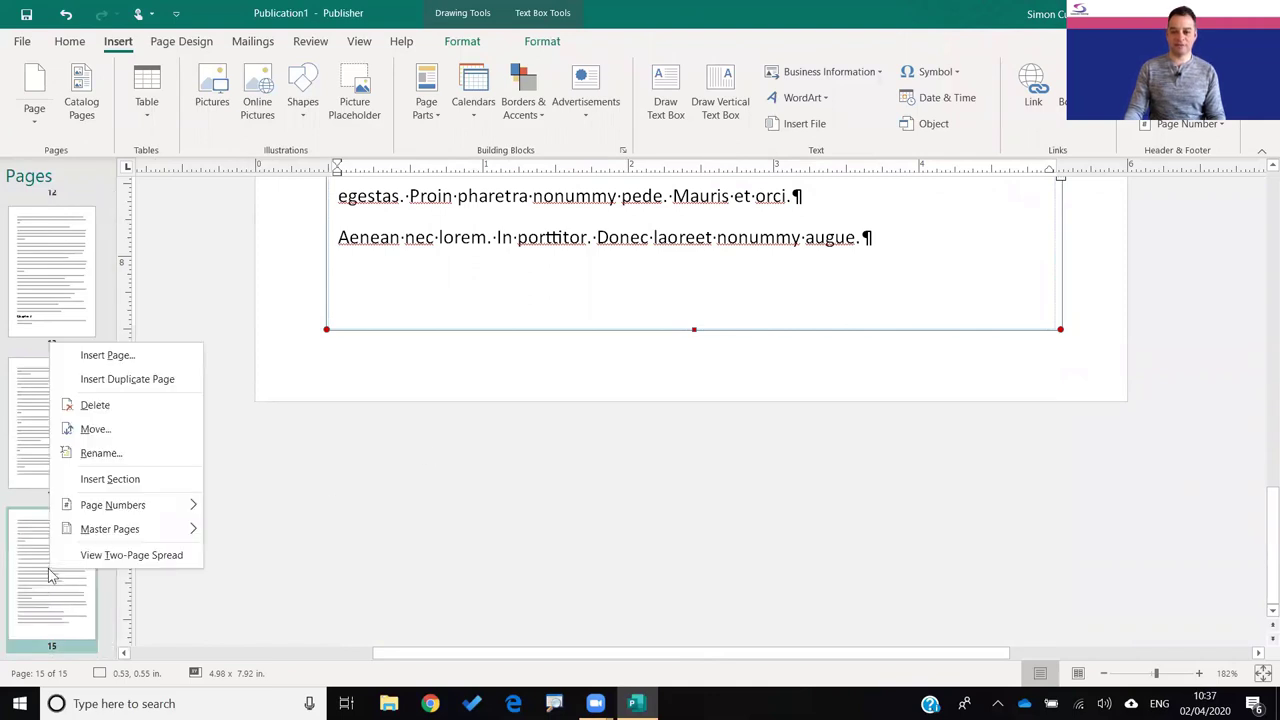
click(137, 355)
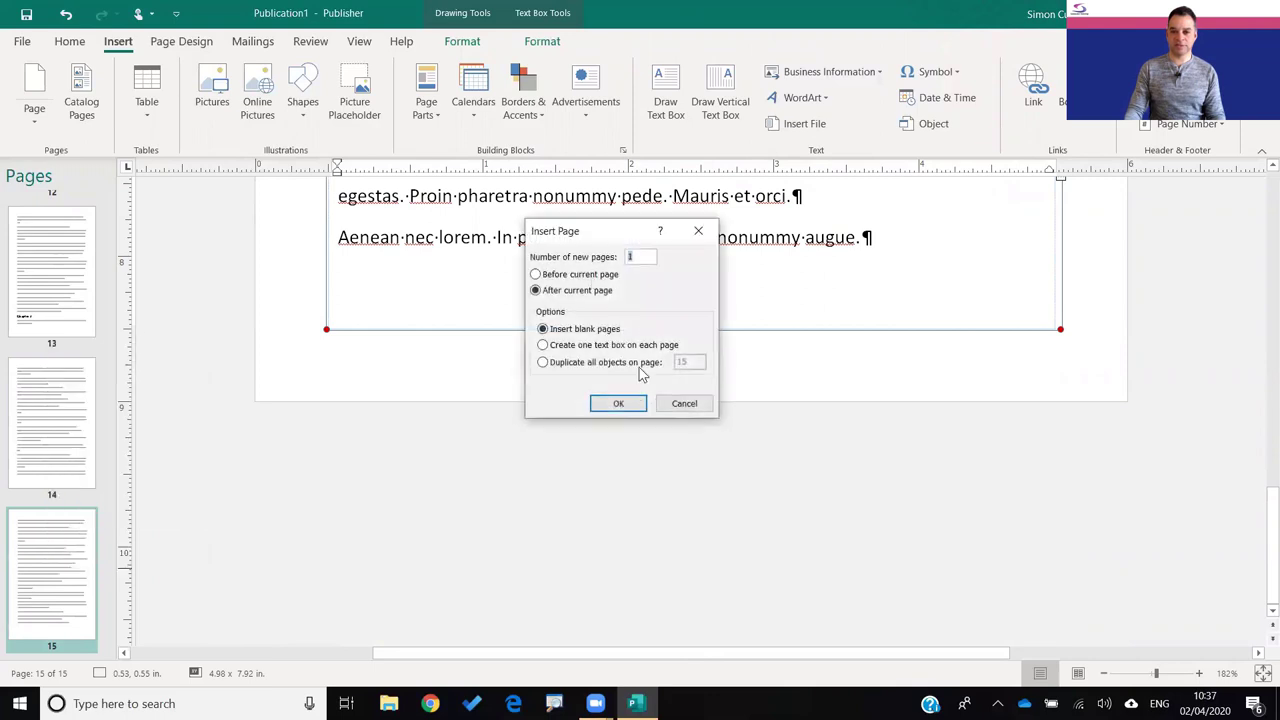
click(618, 403)
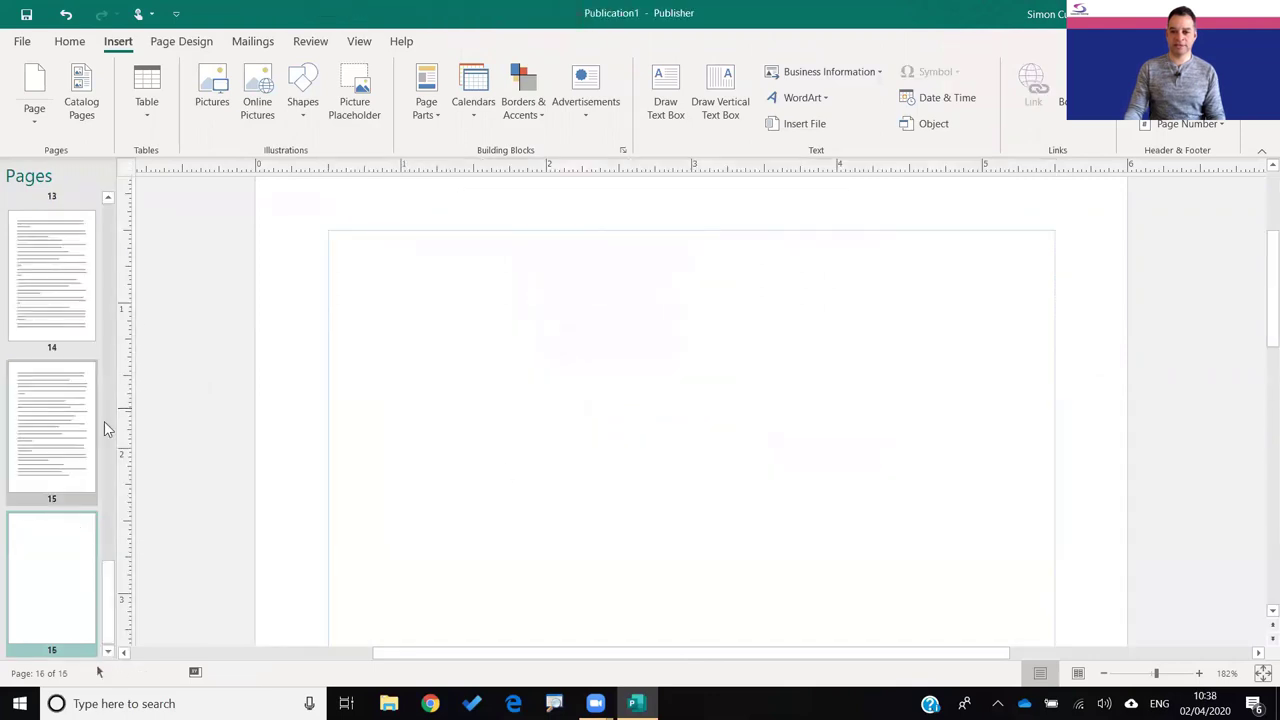
Pour page 15's overflow text into a new linked text box near the upper-left margin corner of page 16
click(50, 440)
ctrl+scroll(740, 425, down, 8)
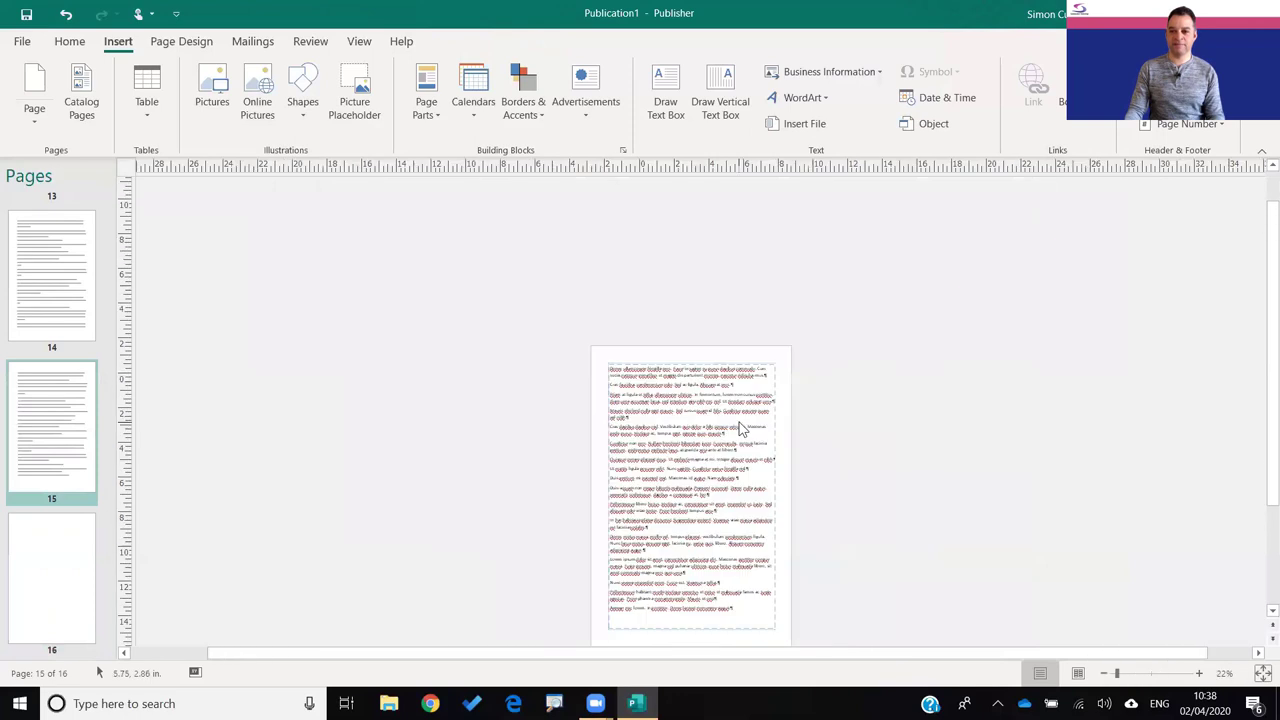
click(1262, 675)
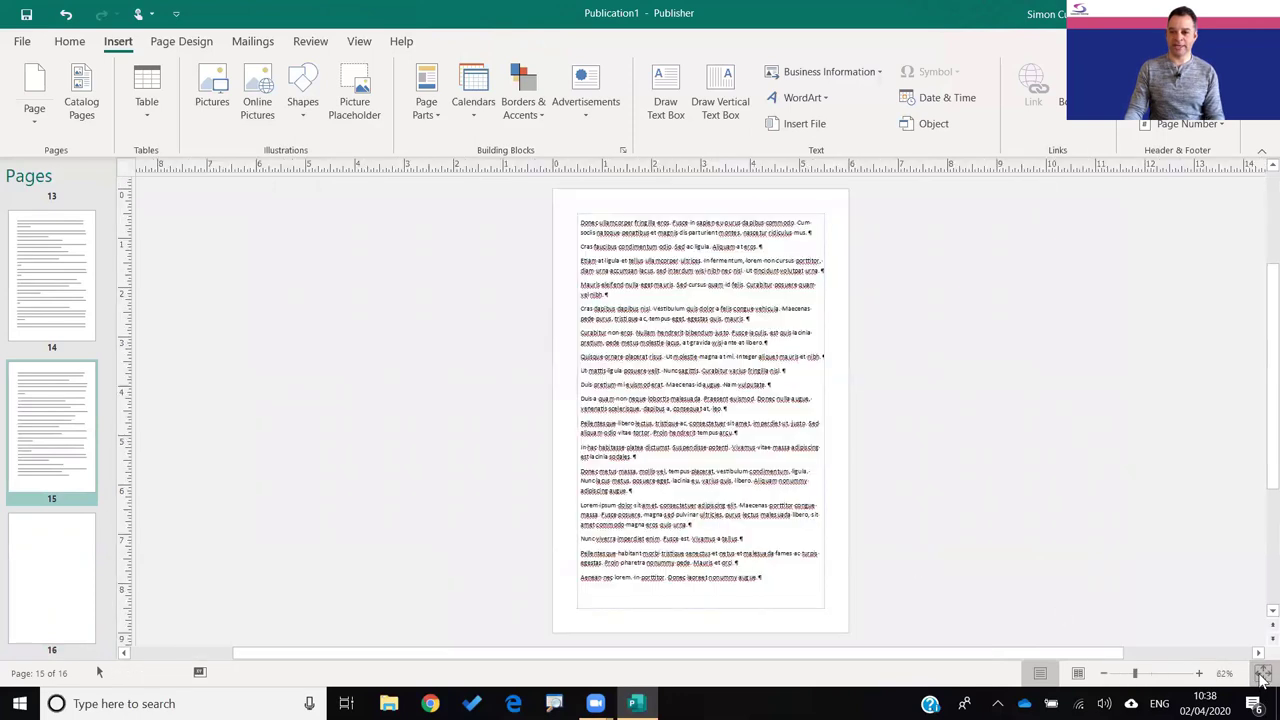
click(829, 558)
click(829, 558)
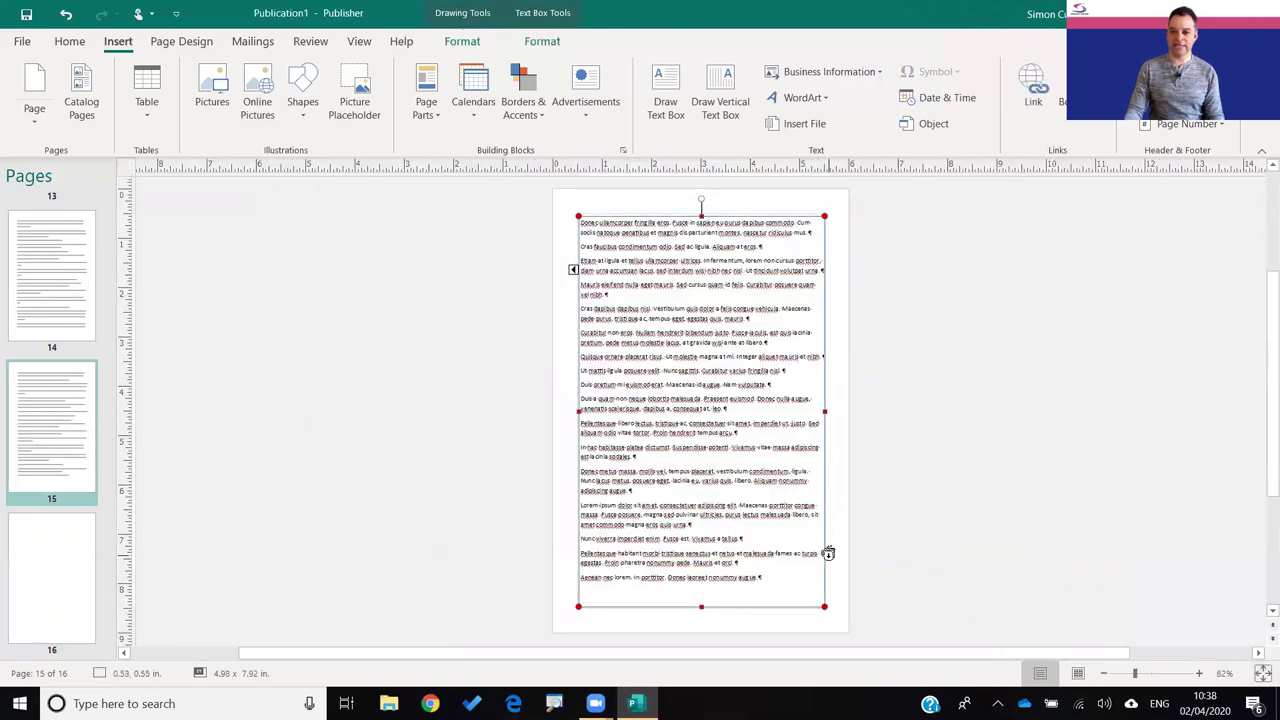
click(64, 572)
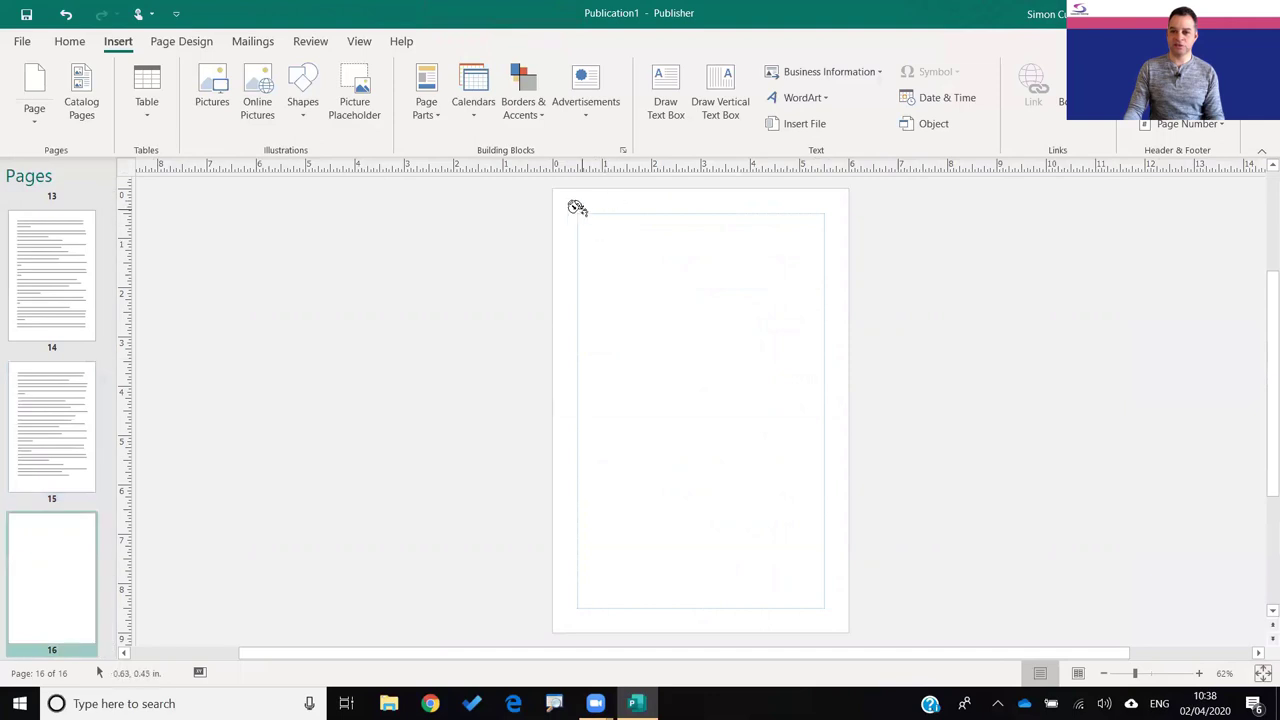
drag(580, 209, 826, 612)
click(582, 214)
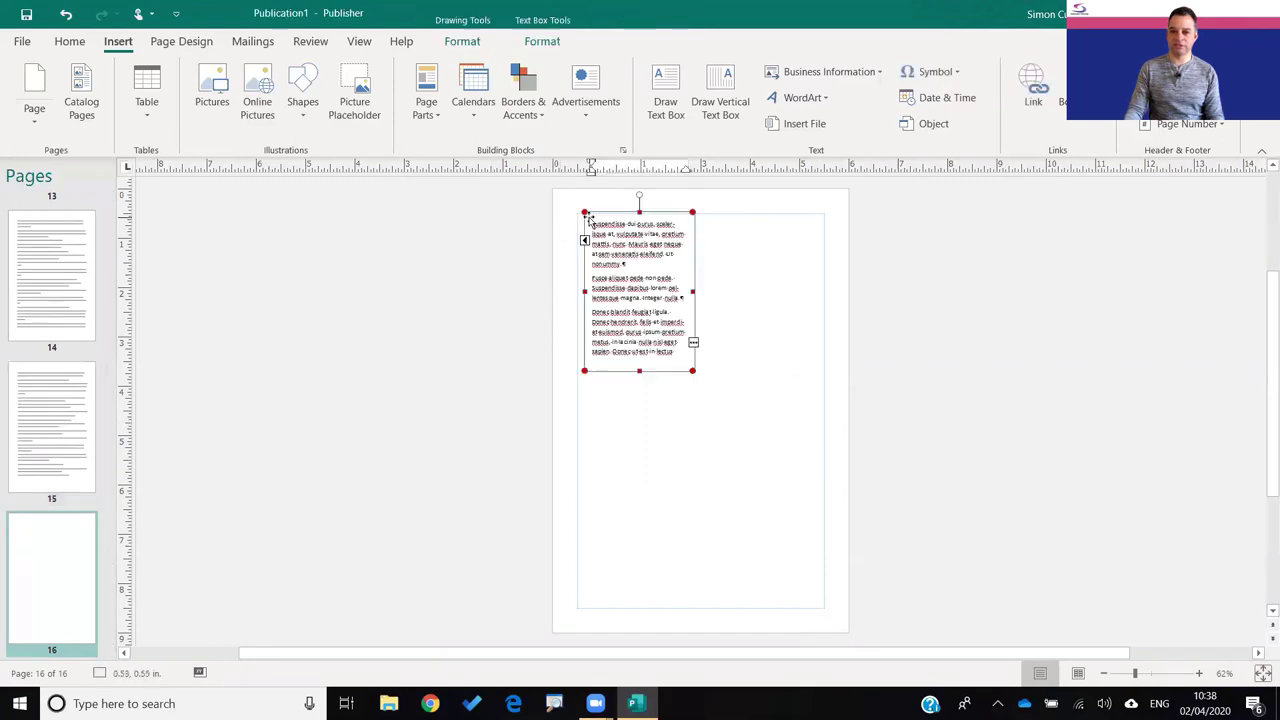
Enlarge page 16's linked text box to about 4.80 by 7.85 inches so that it fills the area inside the margins
drag(692, 369, 824, 610)
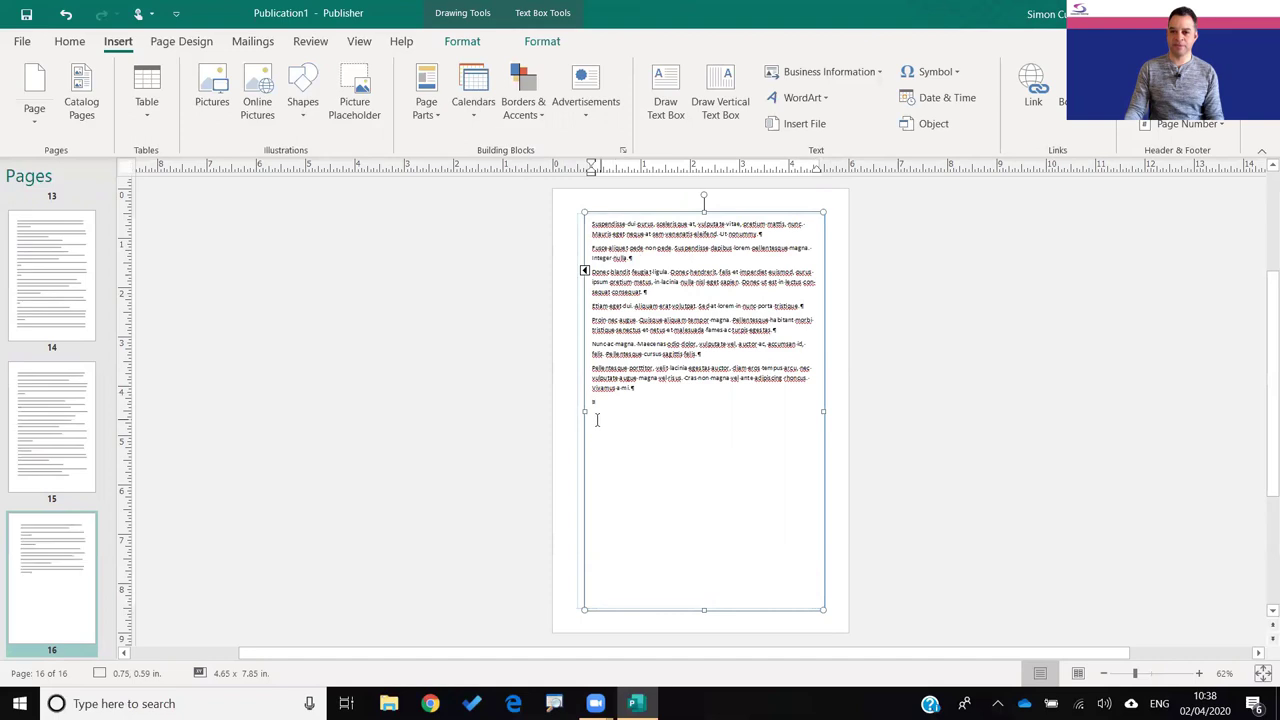
mouse_move(585, 410)
mouse_down()
mouse_move(566, 403)
mouse_move(577, 406)
mouse_up()
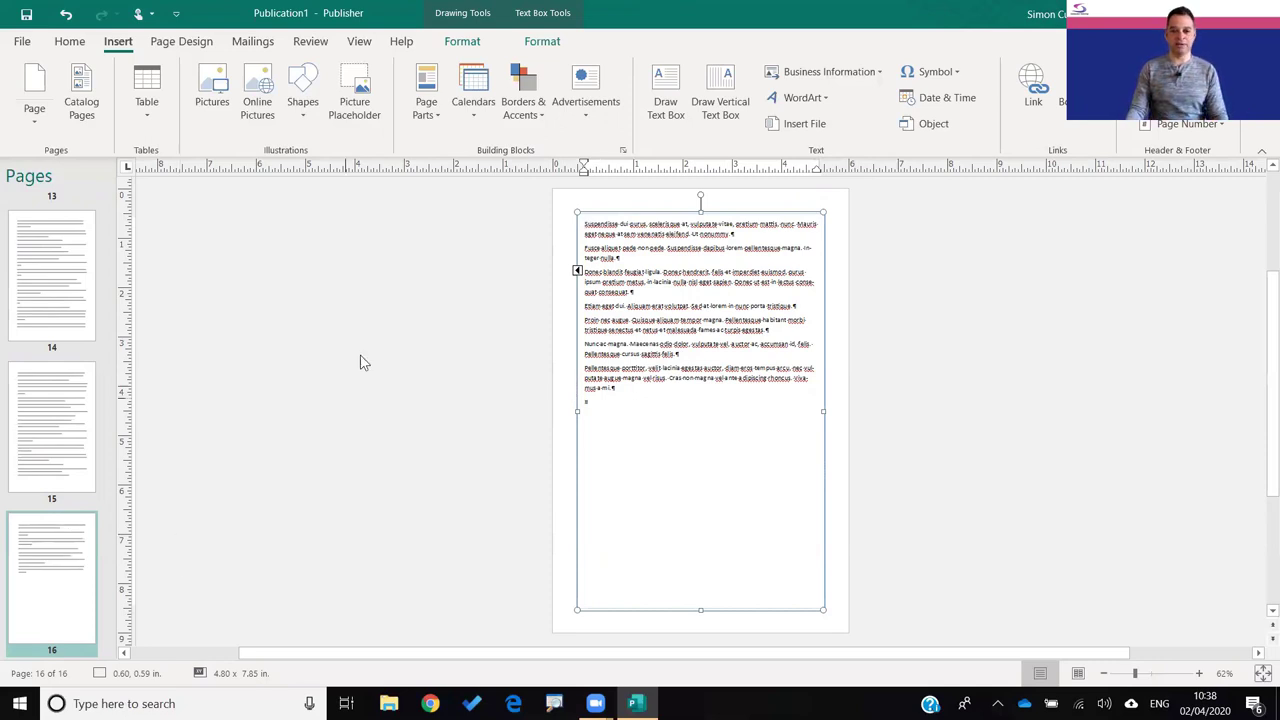
Switch the publication's page display to two-page spreads
right_click(52, 263)
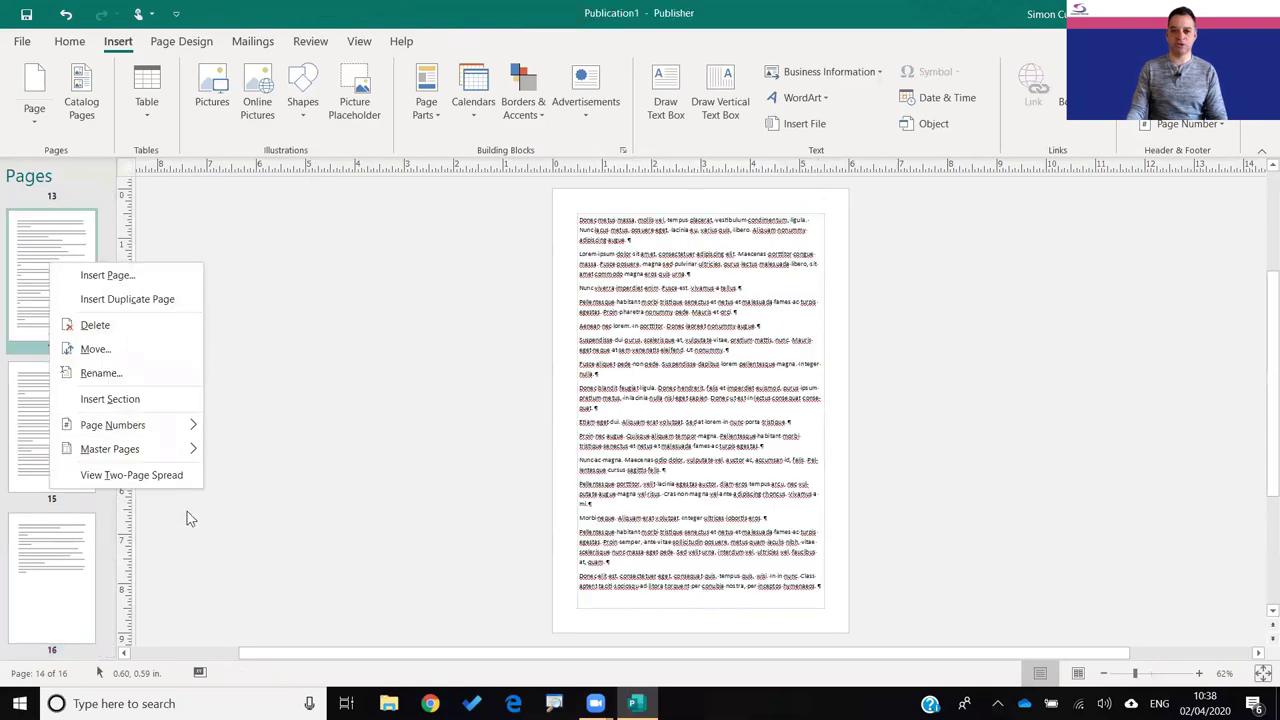
click(180, 480)
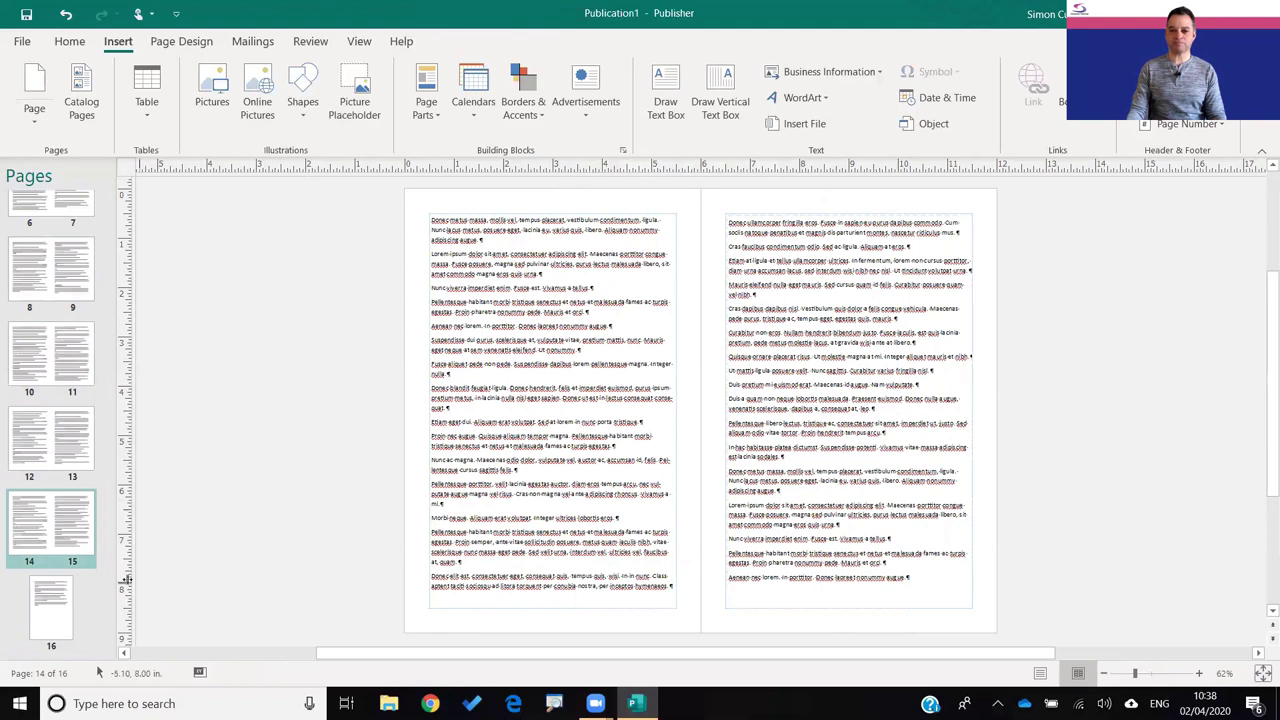
Go to page 1 and examine the Contents list with its chapter page numbers up close
scroll(86, 566, up, 10)
scroll(143, 274, up, 2)
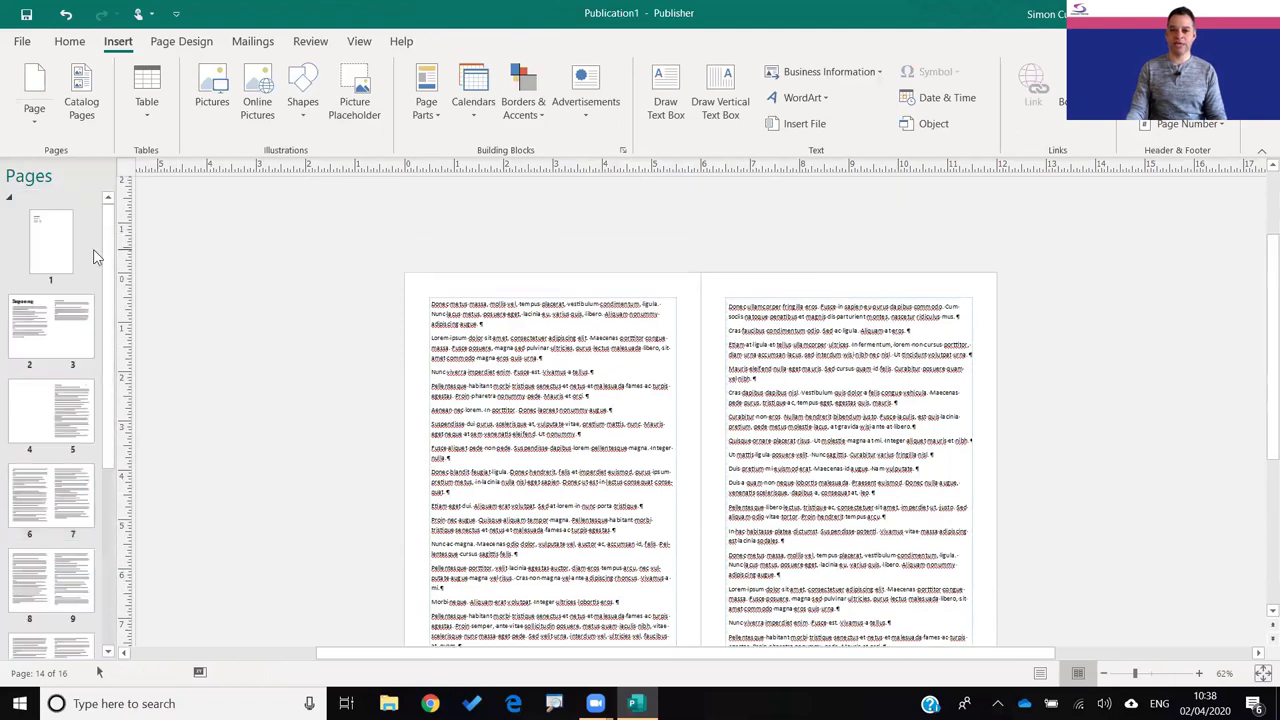
click(51, 242)
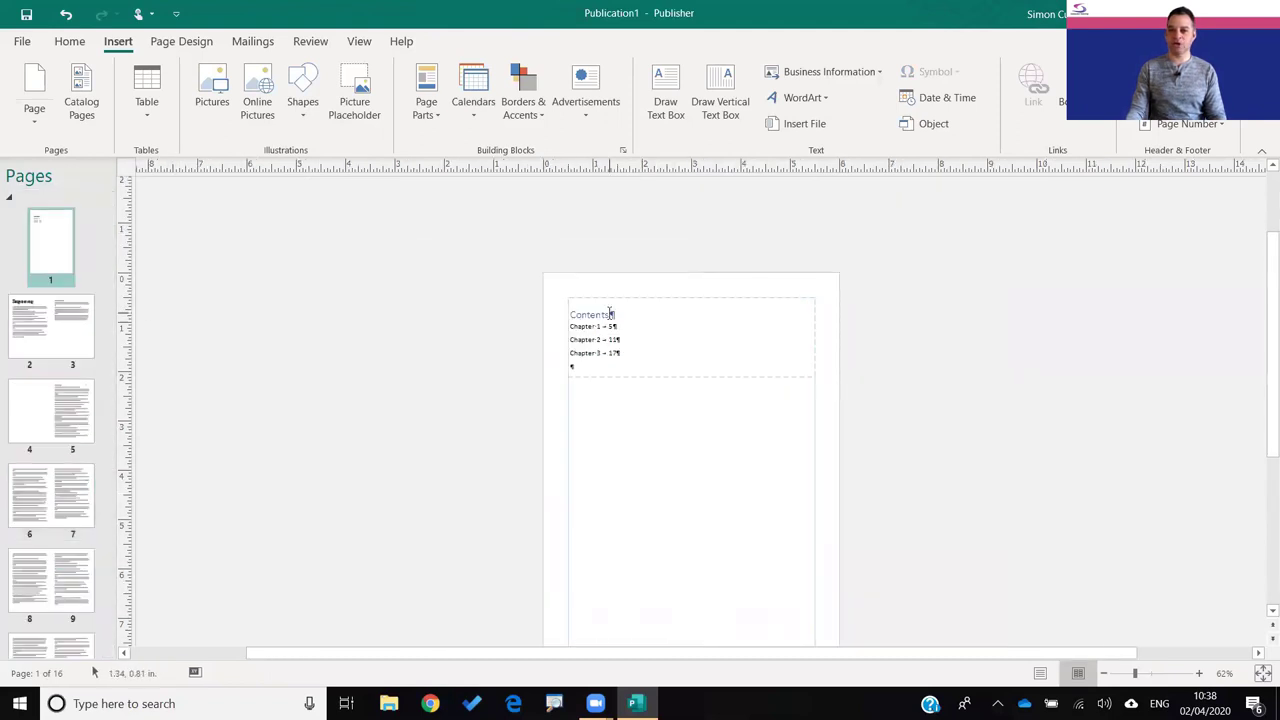
scroll(608, 327, up, 5)
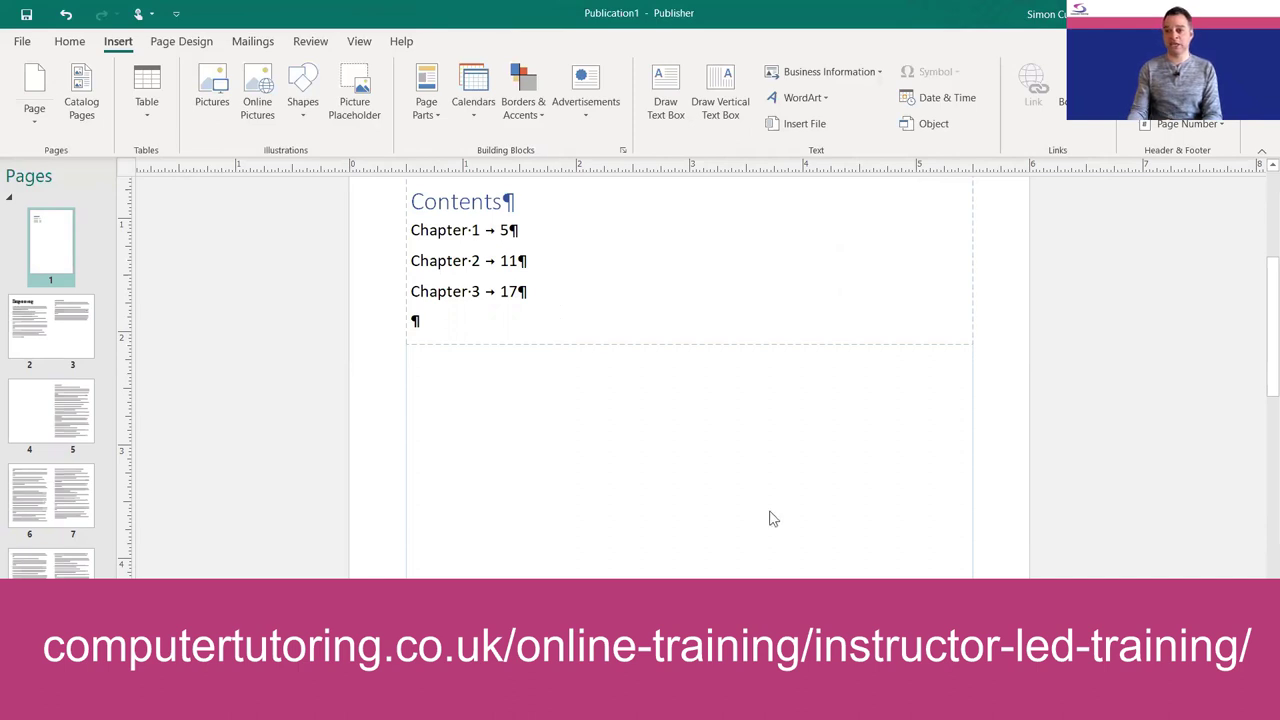
click(40, 368)
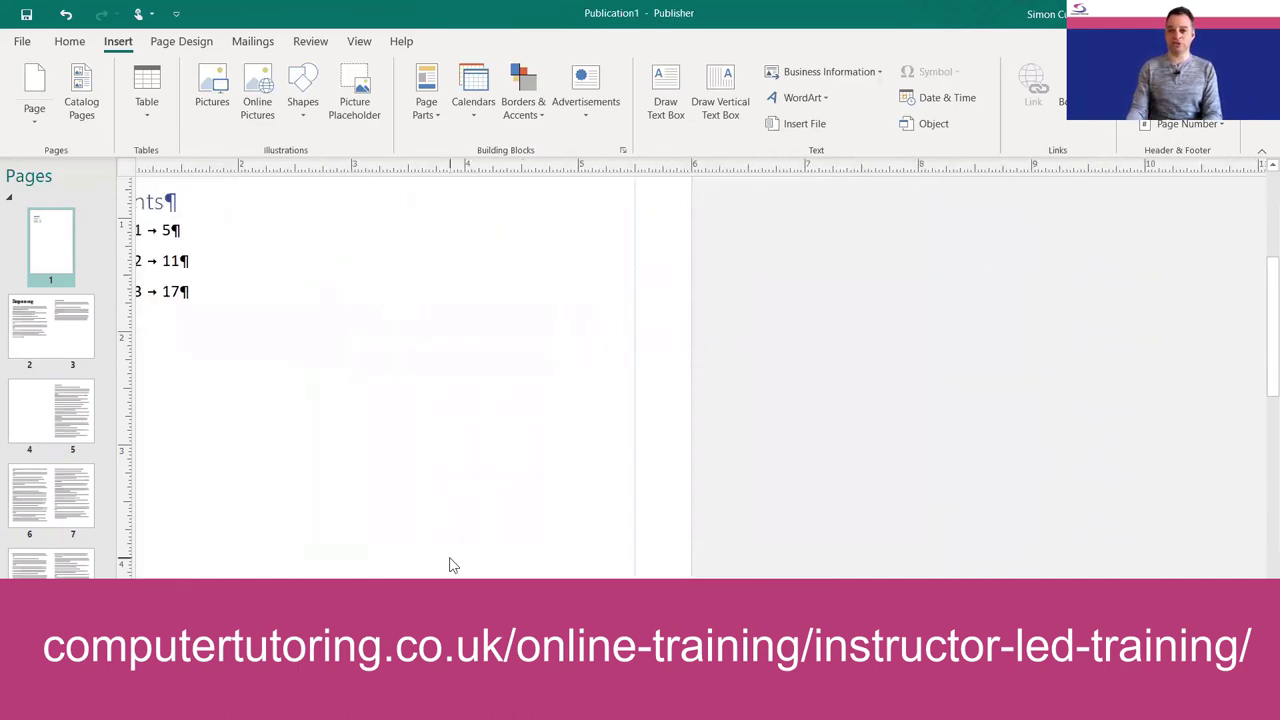